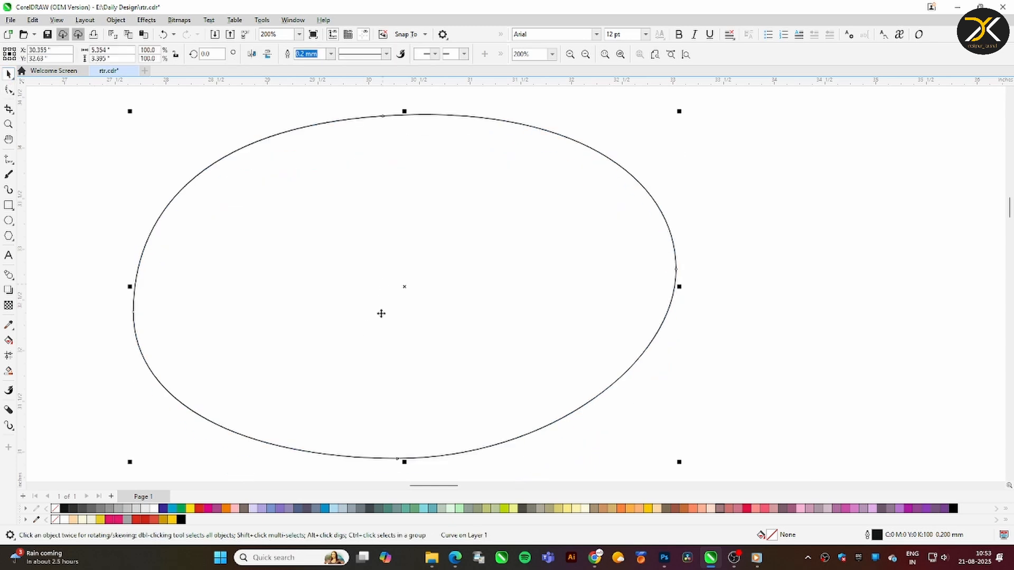
Adjust the bottom node of the oval to reshape its lower edge, and move the oval slightly down and to the left
click(8, 90)
drag(396, 459, 407, 454)
click(8, 75)
drag(330, 201, 324, 212)
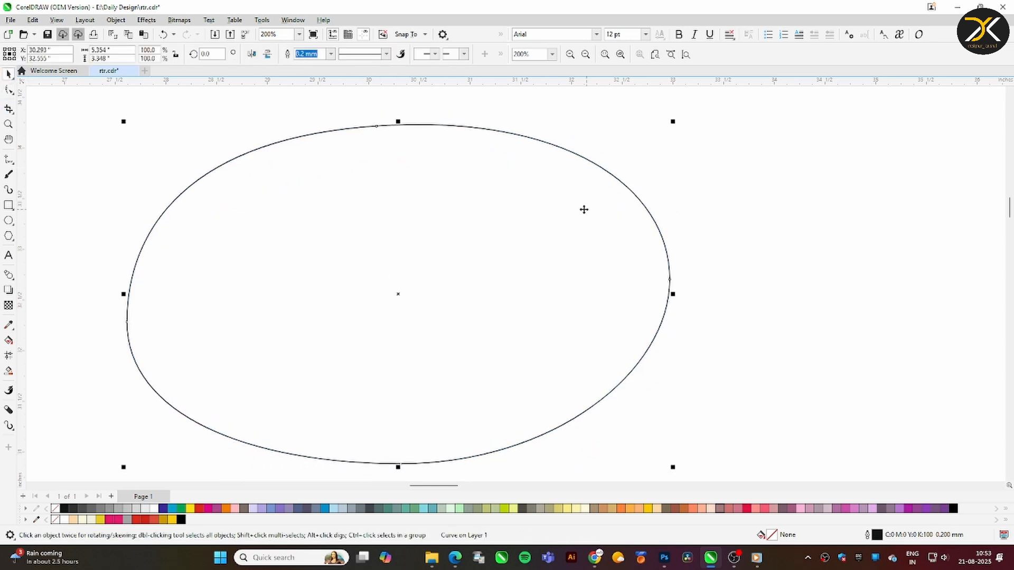
Make a concentric inner copy of the oval scaled to about 88.2%
drag(672, 123, 640, 141)
right_click(640, 142)
click(695, 142)
Fill the outer oval with the red sample swatch's color and the inner oval with the black sample swatch's color
key(F2)
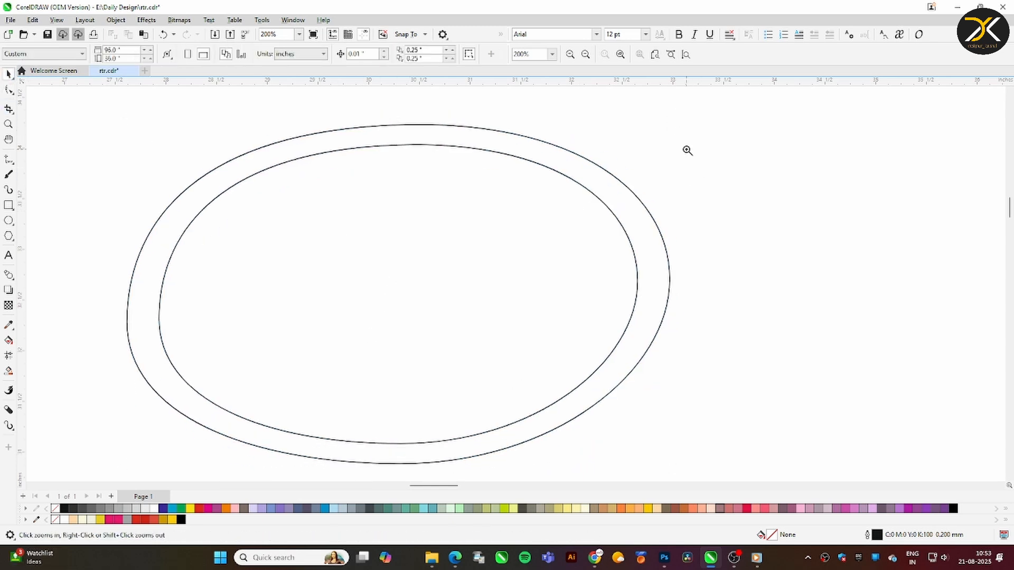
scroll(688, 152, down, 1)
drag(364, 122, 815, 353)
scroll(791, 281, down, 1)
scroll(269, 275, up, 2)
key(i)
click(403, 136)
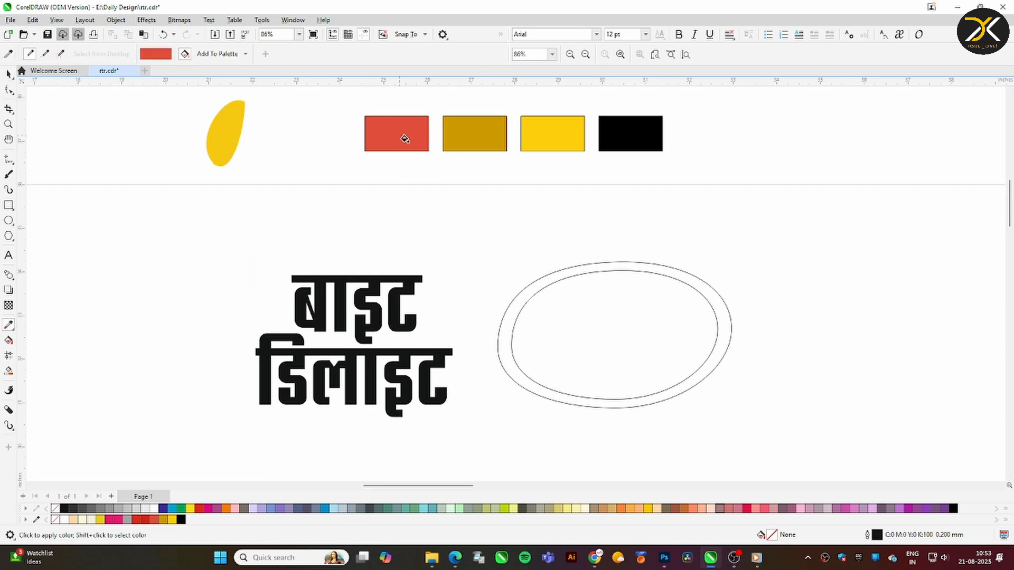
click(628, 269)
click(643, 125)
click(623, 306)
Remove the outline from both ovals
click(10, 73)
drag(475, 235, 807, 437)
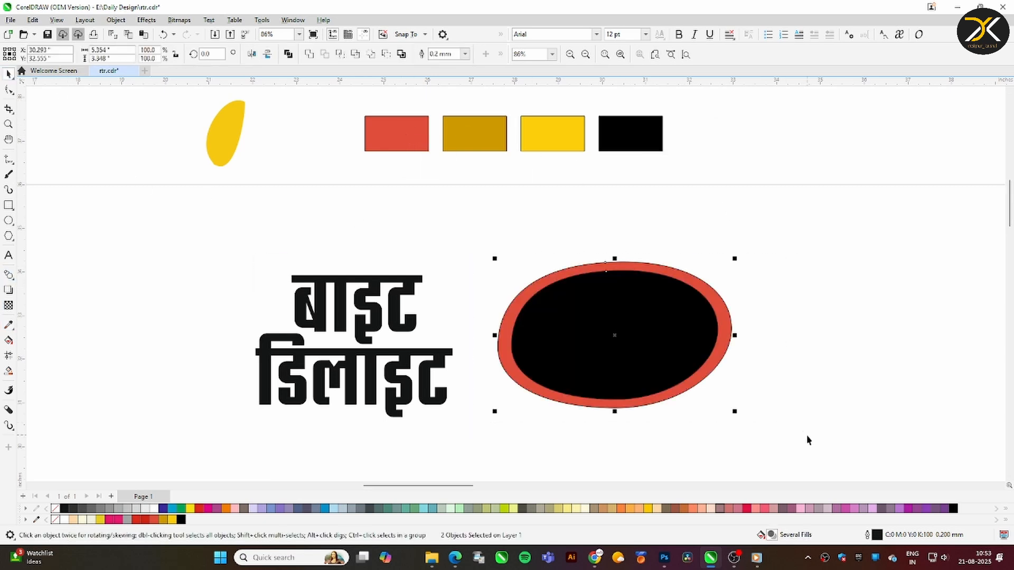
right_click(55, 510)
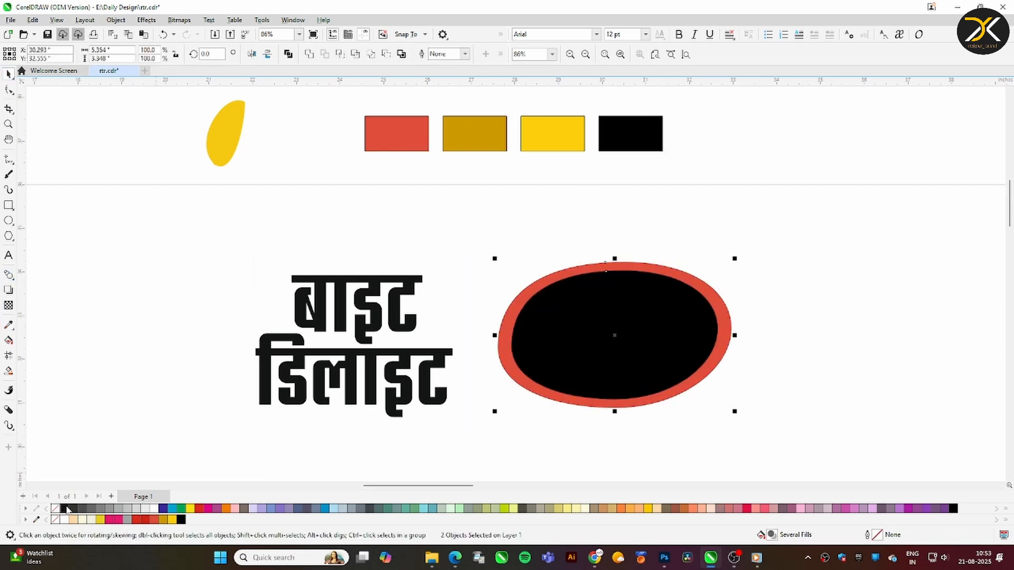
click(439, 450)
Recolor the outer oval's fill to a dark brownish orange
click(505, 344)
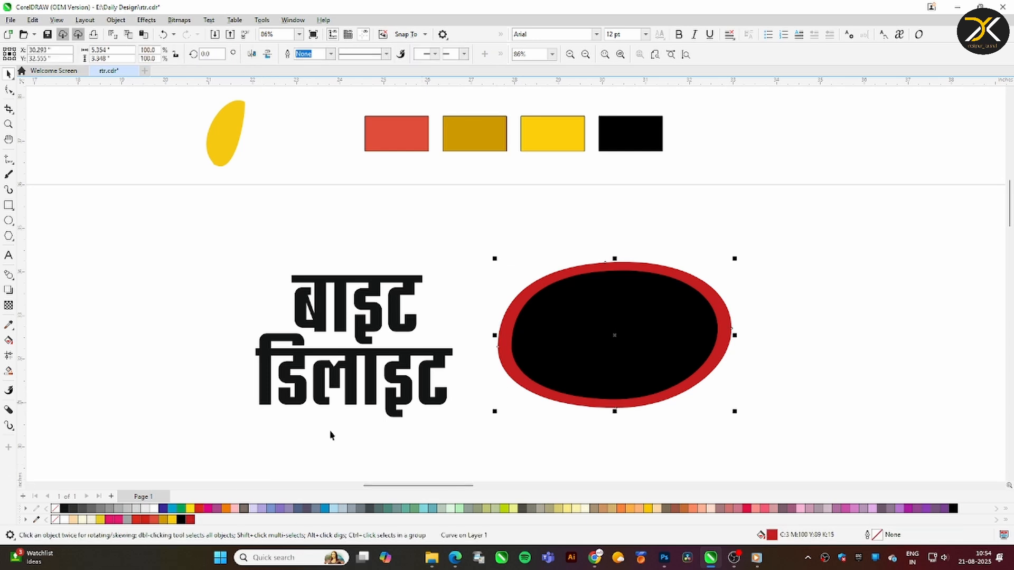
click(226, 508)
click(227, 511)
click(264, 520)
click(324, 470)
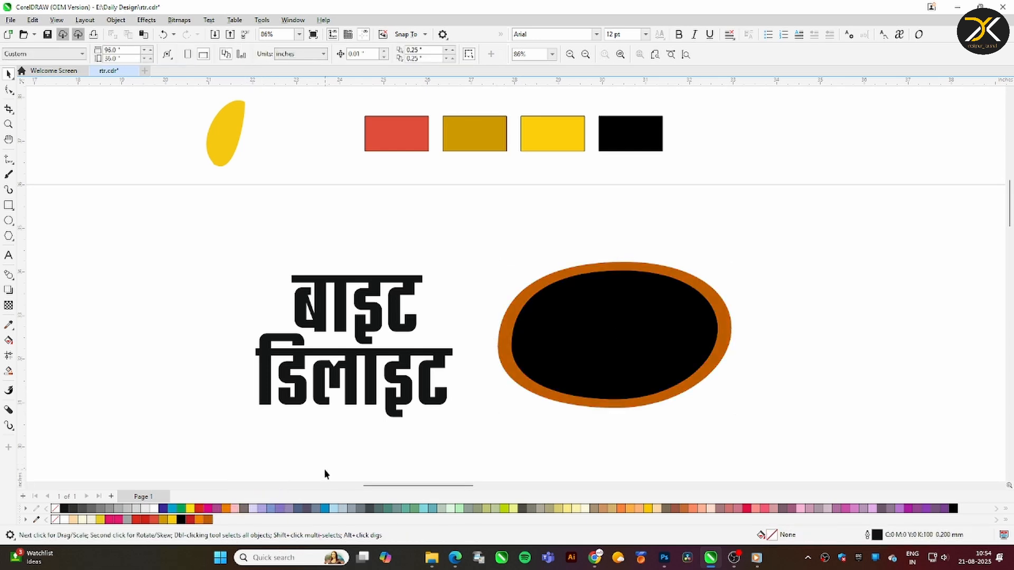
Place a vertical guideline through the center of the black oval and a horizontal guideline across its upper part
click(561, 357)
click(9, 125)
drag(599, 237, 673, 352)
click(8, 74)
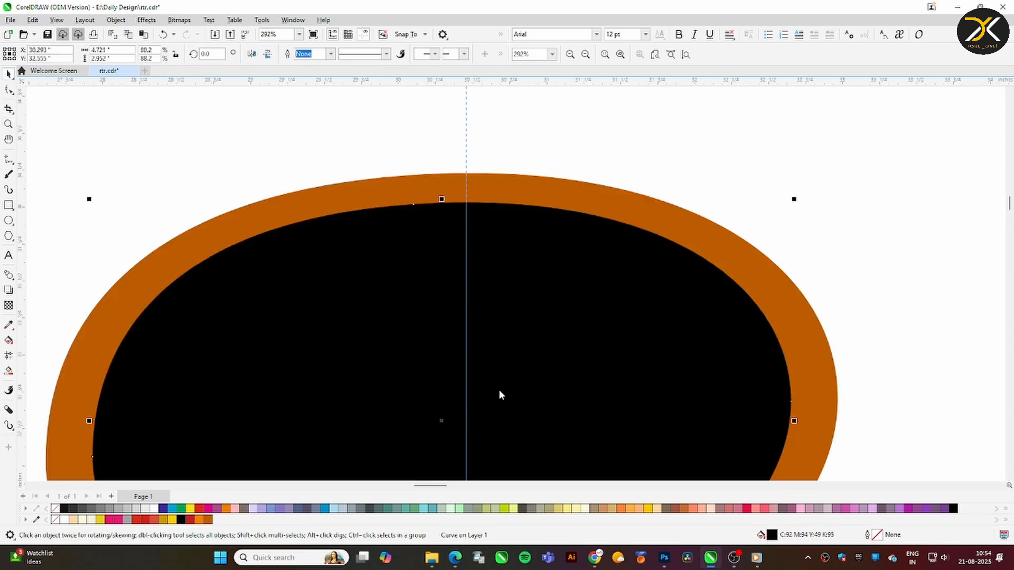
drag(442, 409, 442, 412)
mouse_move(321, 81)
mouse_down()
mouse_move(320, 301)
mouse_move(378, 325)
mouse_up()
Draw three freehand U-shaped tooth curves hanging from the upper rim of the black oval
click(11, 162)
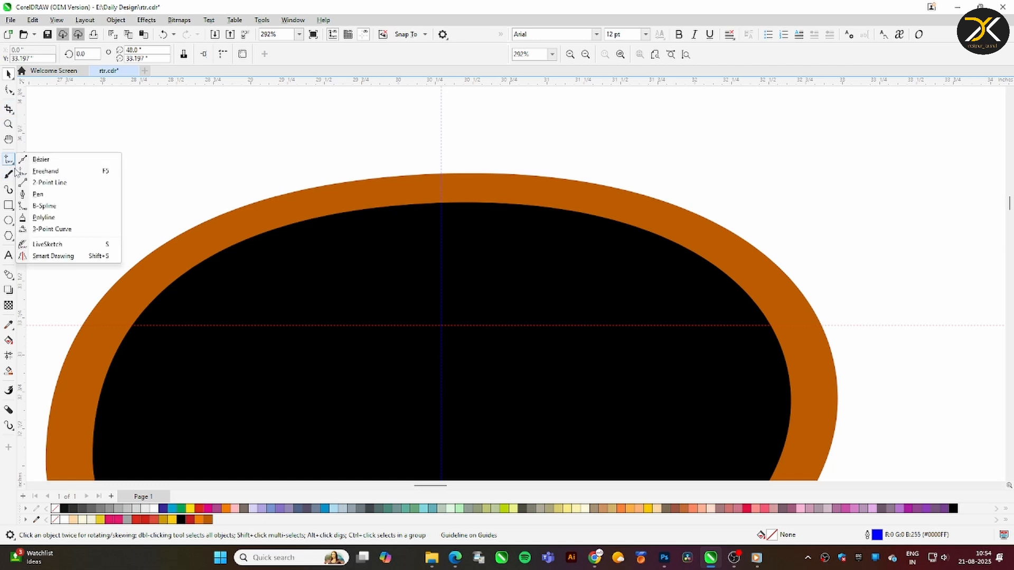
click(38, 170)
drag(369, 200, 368, 195)
drag(402, 188, 516, 202)
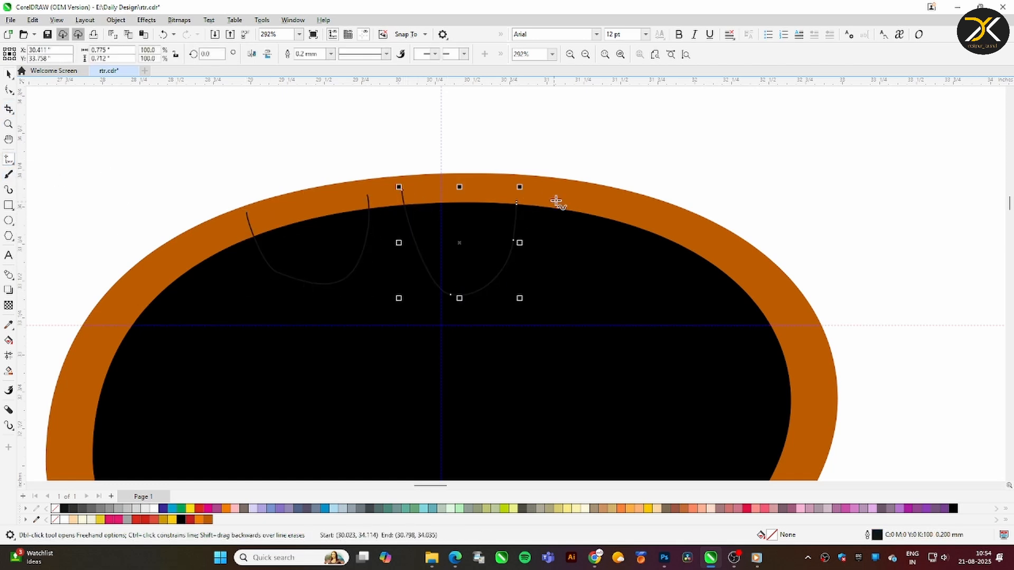
drag(680, 238, 680, 227)
Smooth the three tooth curves by editing their nodes into clean rounded shapes
key(F10)
click(276, 272)
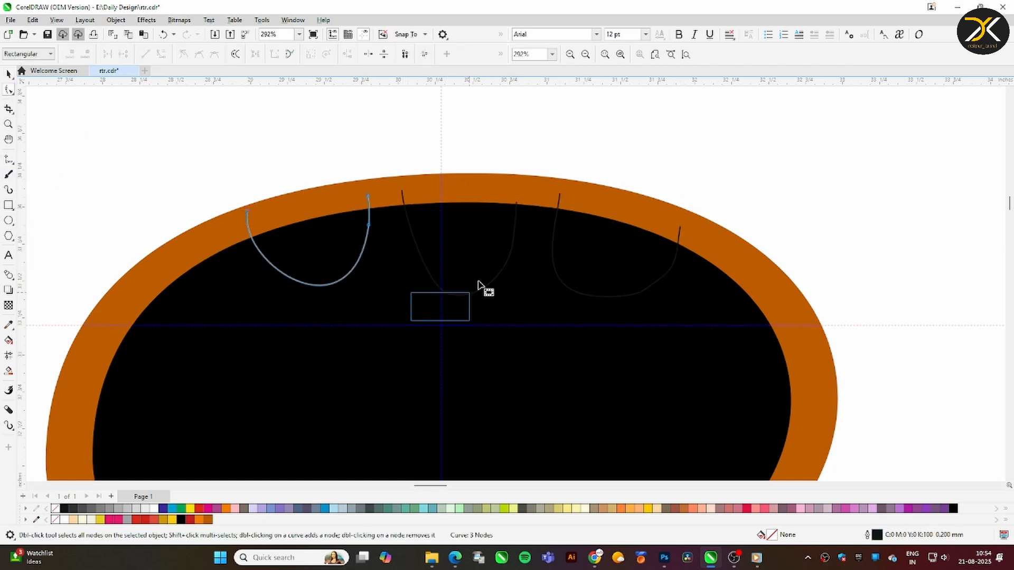
click(483, 281)
click(561, 290)
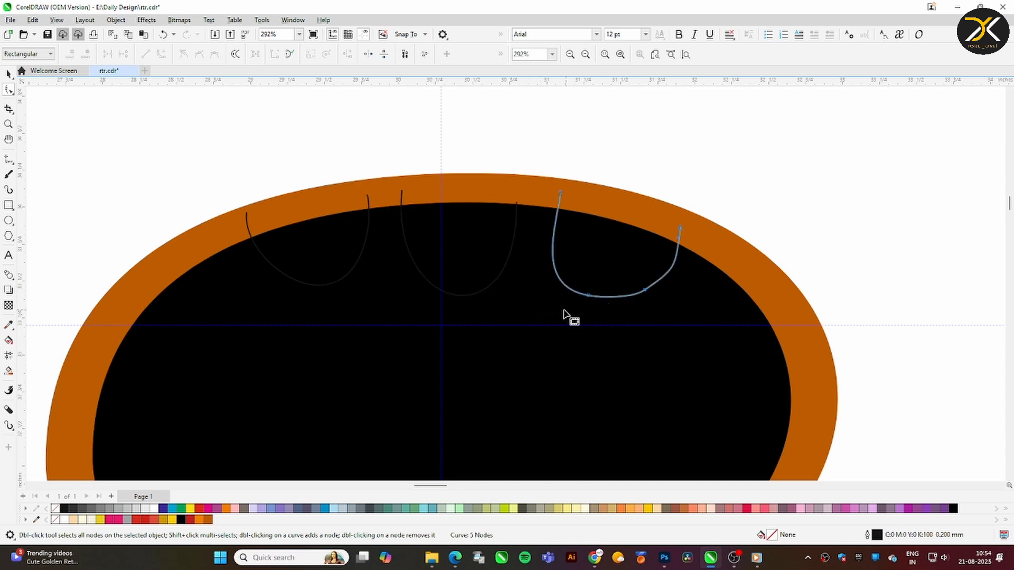
Smart-fill the three tooth areas enclosed by the curves and the oval's rim, color them white and group them
click(9, 371)
click(341, 256)
click(458, 253)
click(602, 253)
key(space)
shift+click(321, 237)
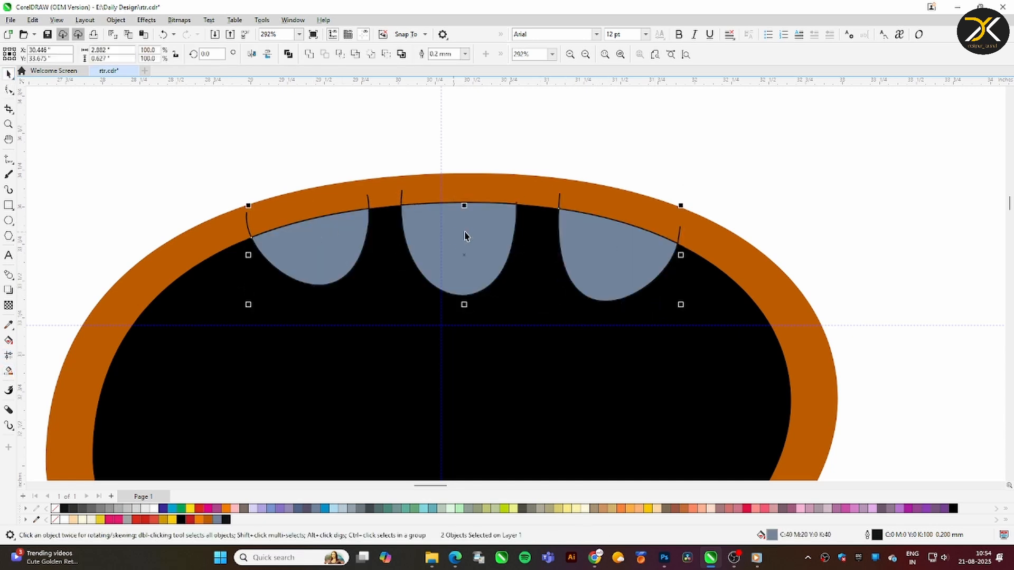
click(152, 508)
key(ctrl+g)
Delete the freehand curves around the teeth and remove the outline from the white teeth
click(360, 252)
shift+click(427, 280)
key(Delete)
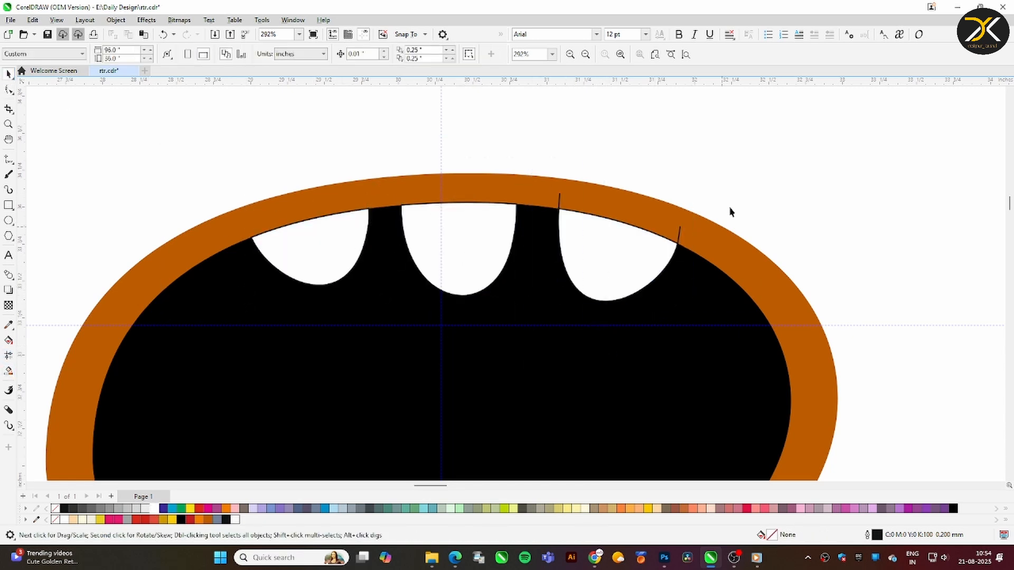
click(572, 284)
key(Delete)
click(458, 253)
right_click(53, 510)
key(Escape)
scroll(590, 255, down, 1)
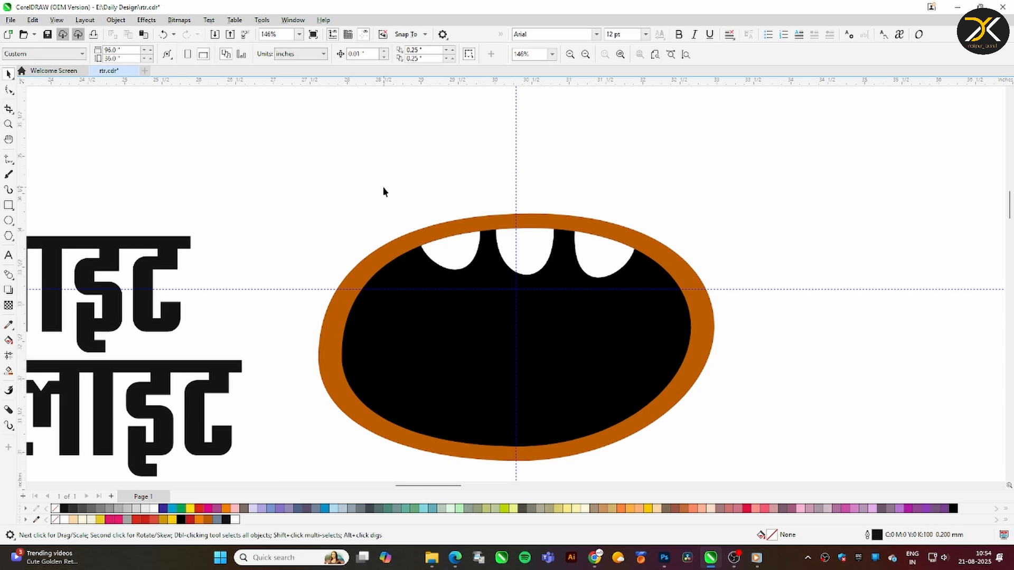
Move the yellow drop shape onto the upper-left edge of the mouth and shrink it to fit there
scroll(322, 265, down, 1)
drag(95, 127, 348, 268)
key(z)
drag(236, 197, 556, 365)
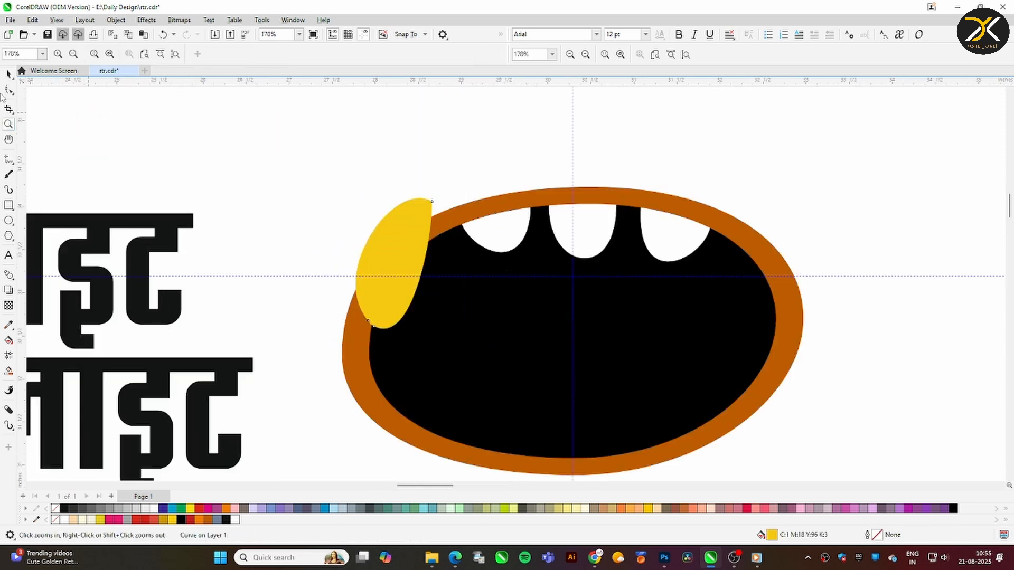
key(space)
drag(438, 197, 416, 228)
drag(394, 264, 405, 253)
drag(428, 290, 435, 303)
Rotate the yellow drop to point diagonally outward from the mouth and reduce it further
click(435, 303)
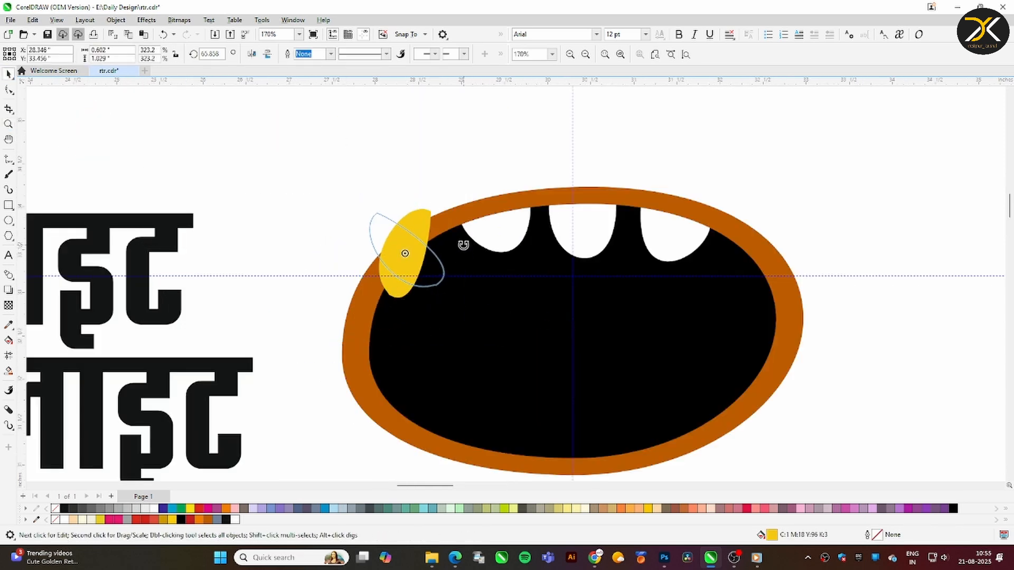
drag(463, 245, 463, 241)
drag(407, 251, 411, 243)
drag(453, 206, 446, 212)
Duplicate the yellow drop twice, rotating and placing the copies so three drops fan out at the mouth's upper-left edge
right_click(390, 285)
click(389, 286)
drag(423, 308, 435, 281)
drag(413, 275, 406, 283)
drag(349, 257, 349, 256)
right_click(349, 257)
Shrink the three yellow drops and give them a 5 mm black outline set behind the fill and scaling with the object
shift+click(408, 247)
shift+click(392, 292)
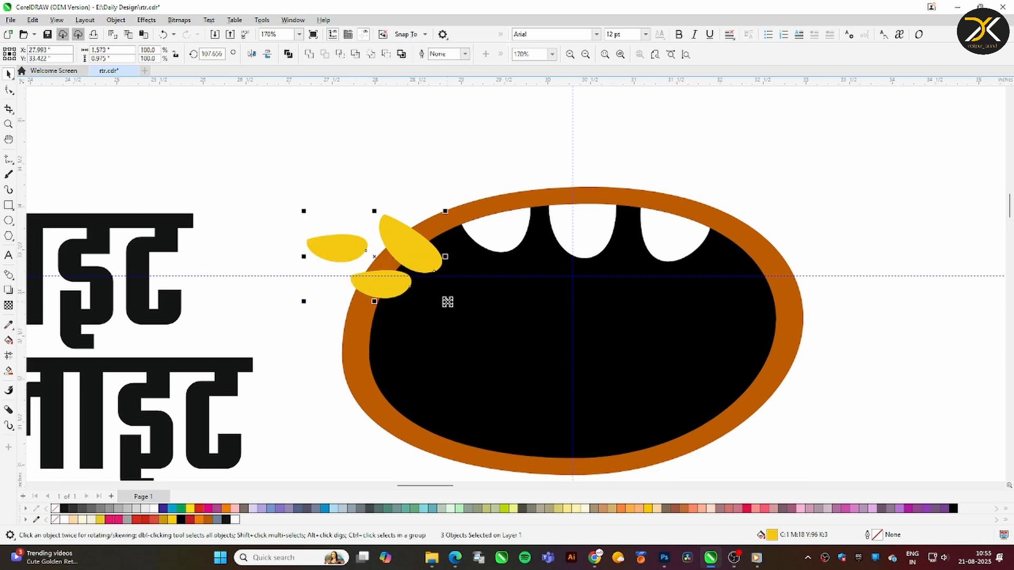
drag(446, 302, 424, 288)
right_click(226, 519)
key(F12)
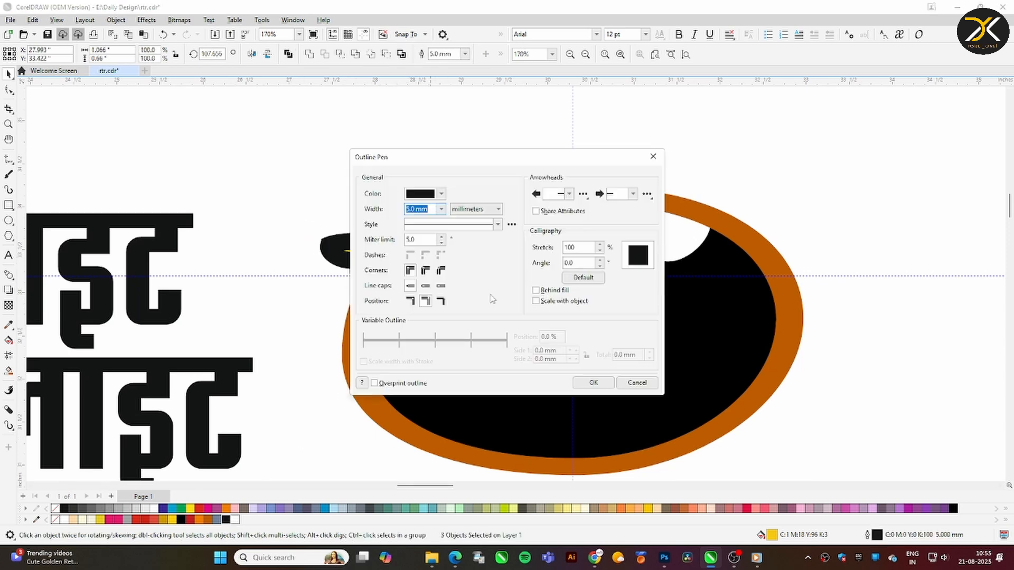
click(549, 290)
click(544, 299)
key(Return)
Scale the outlined drops down and adjust their spacing along the mouth's edge
click(384, 285)
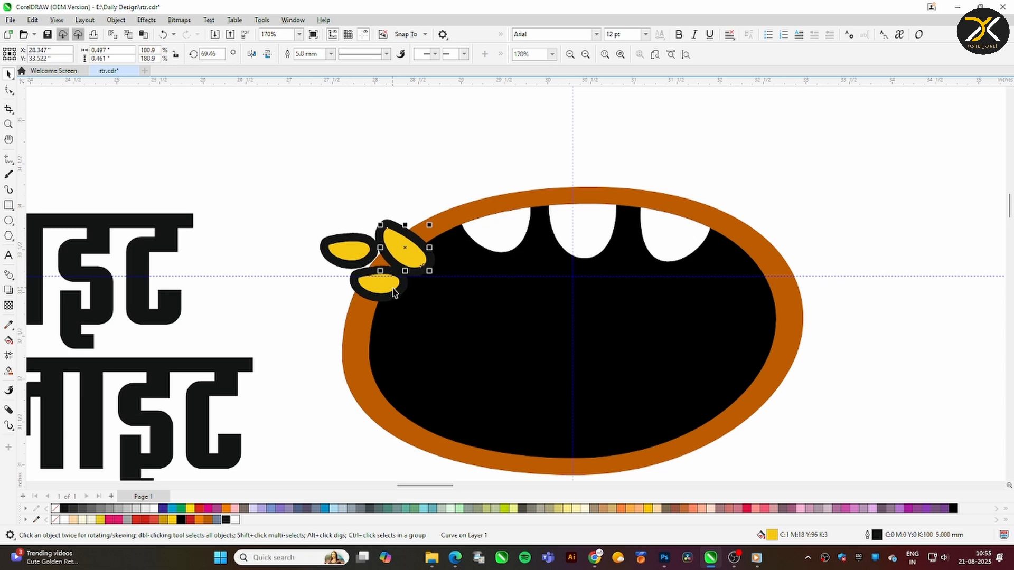
drag(425, 271, 424, 270)
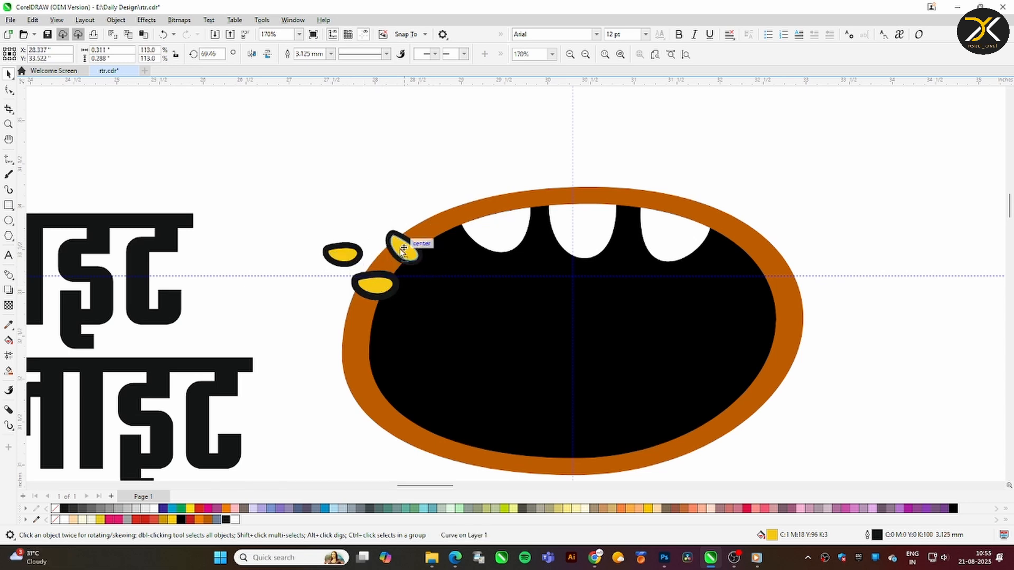
key(Down)
shift+click(354, 260)
shift+click(372, 277)
Sample the mouth's black and apply it to the outlines of the three yellow drops
click(417, 322)
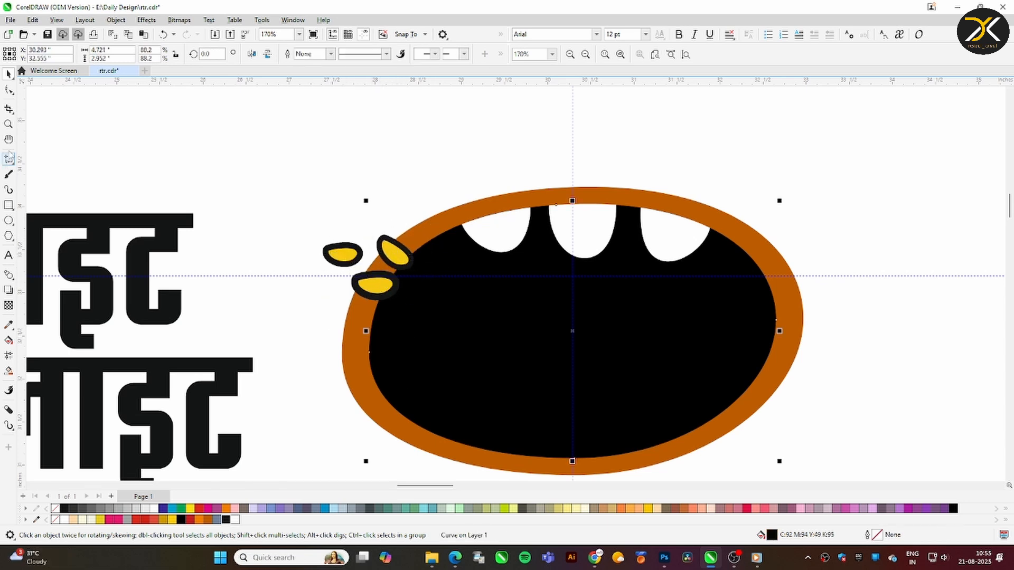
scroll(460, 295, up, 2)
click(8, 325)
click(366, 338)
click(205, 266)
click(235, 186)
click(61, 128)
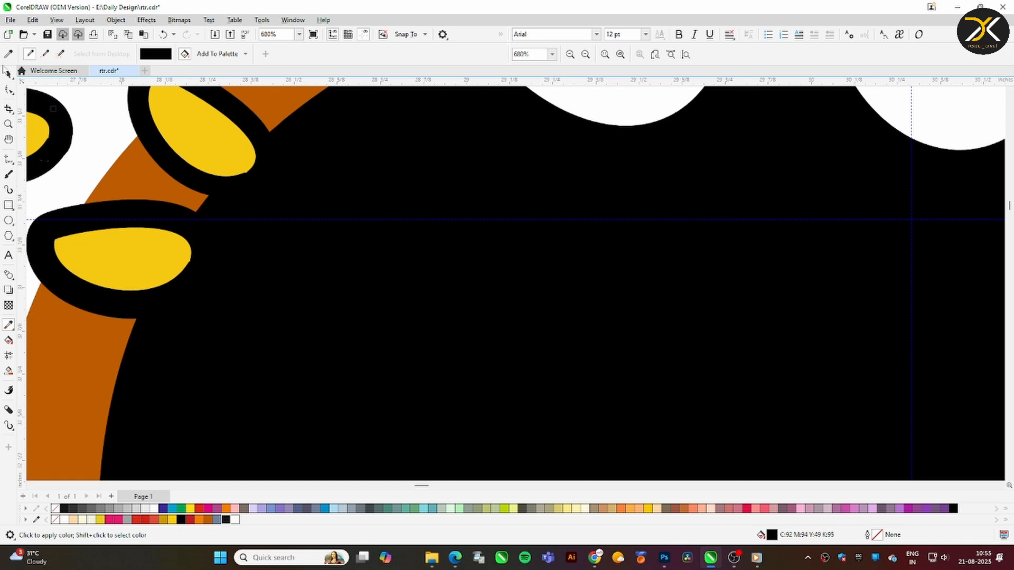
click(8, 74)
Move the word बाइट into the black mouth and the word डिलाइट below it, across the mouth's lower edge
scroll(530, 210, down, 3)
click(392, 158)
click(368, 228)
drag(368, 227, 604, 273)
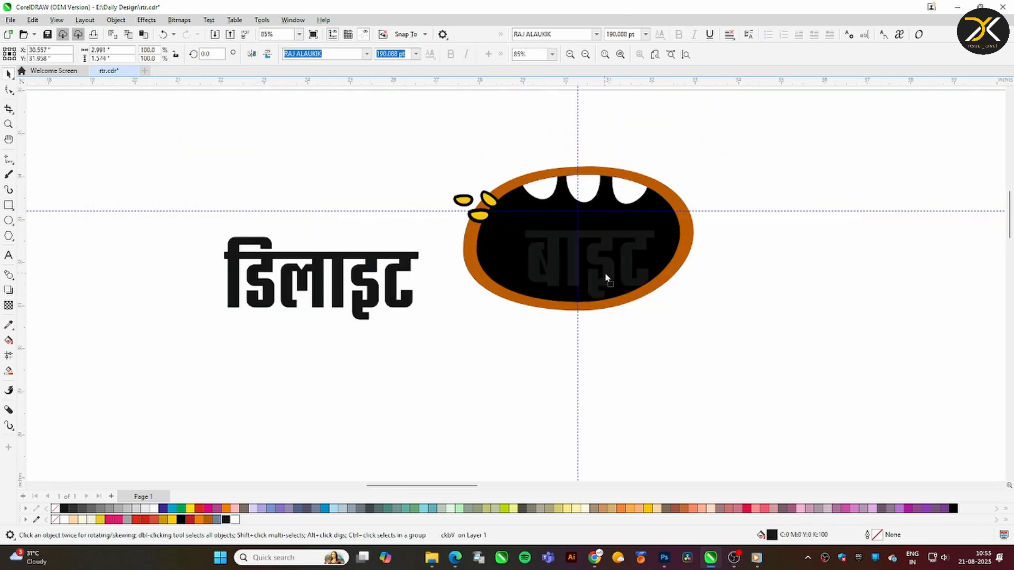
drag(356, 257, 604, 292)
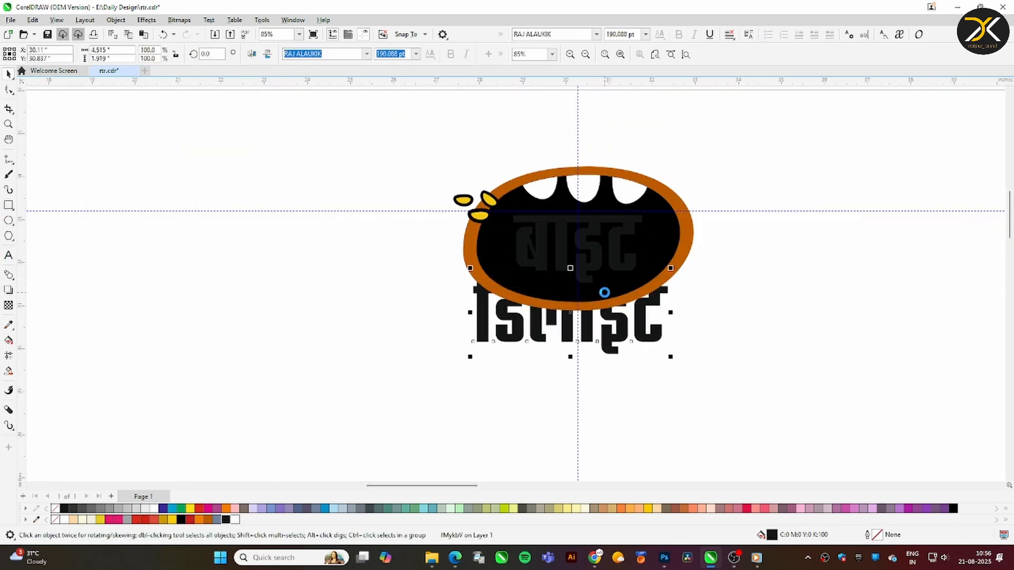
Color the words बाइट and डिलाइट with the yellow of the drops
key(z)
drag(434, 181, 779, 356)
click(388, 280)
click(360, 366)
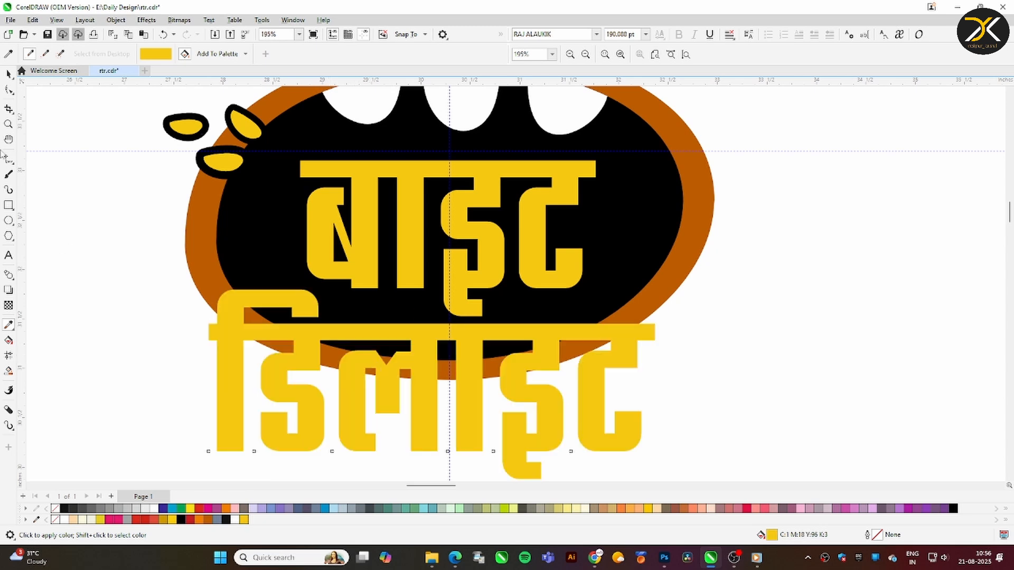
Reposition the word बाइट inside the mouth and widen it to about 3.3 inches
key(space)
click(430, 286)
drag(588, 230, 603, 230)
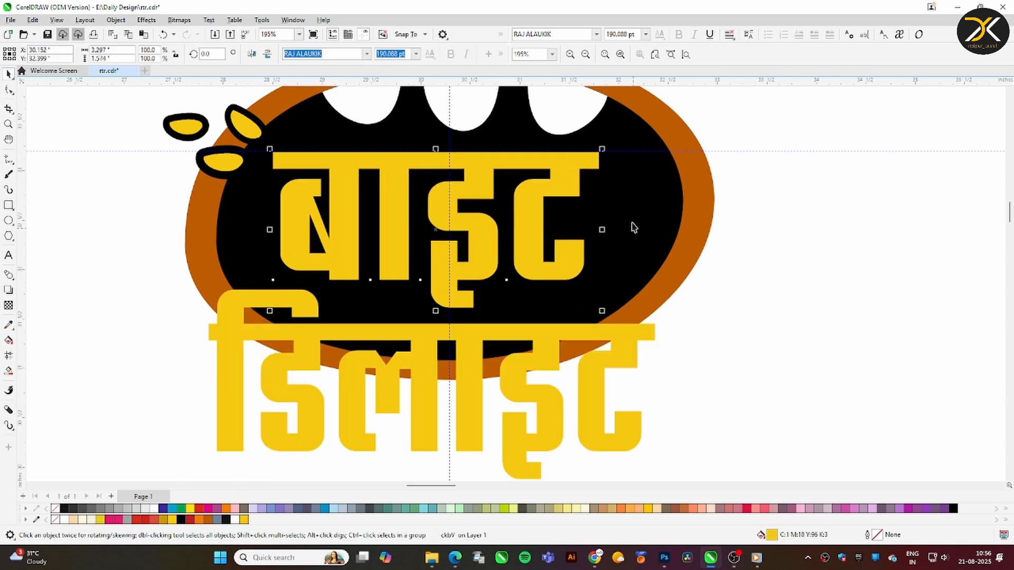
Try to warp the word बाइट with an envelope inside the black oval
key(ctrl+F7)
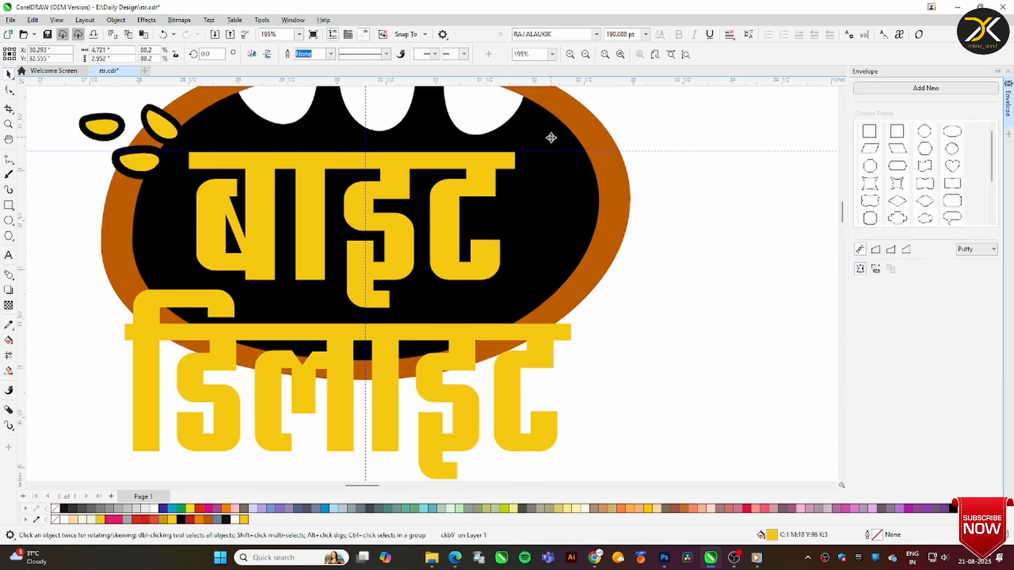
click(576, 141)
drag(562, 150, 465, 125)
key(ctrl+z)
key(ctrl+z)
Move the word बाइट down over डिलाइट and draw a wide ellipse across the black mouth
click(9, 74)
drag(312, 211, 331, 319)
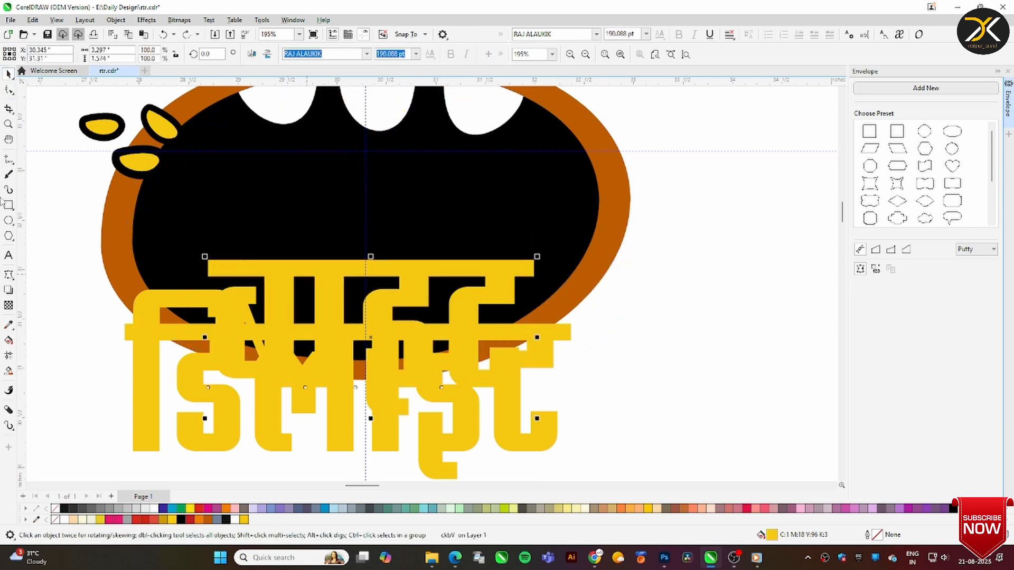
click(8, 221)
drag(158, 135, 569, 375)
drag(572, 254, 586, 254)
Try to warp the word बाइट with an envelope created from the ellipse, adjusting its side nodes
click(521, 270)
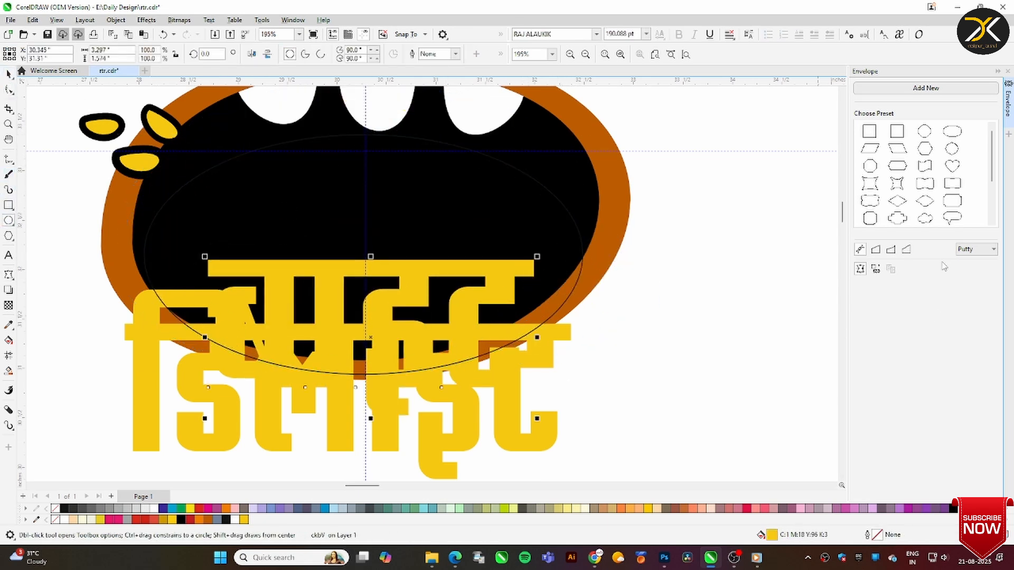
click(876, 269)
click(548, 196)
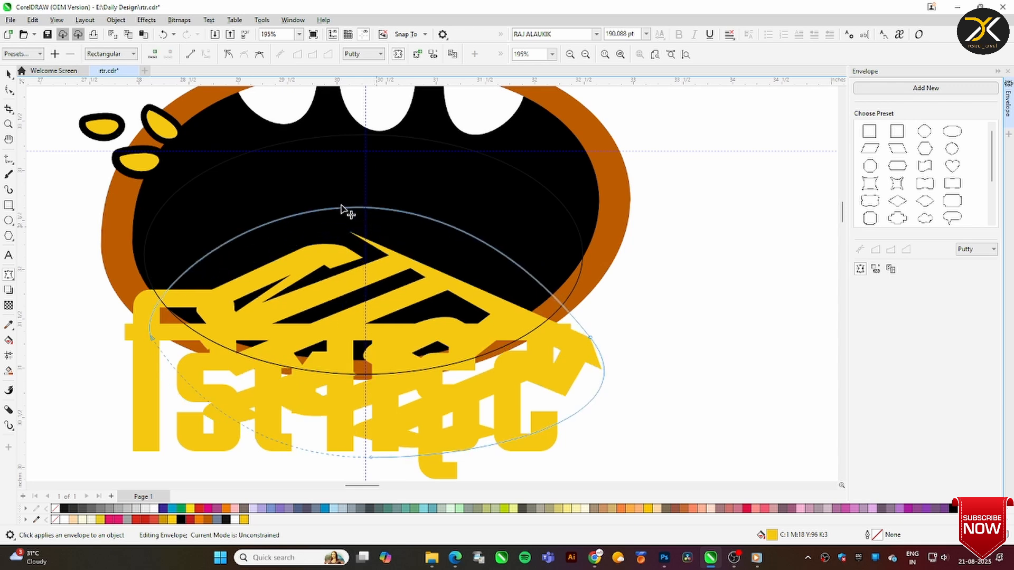
drag(590, 338, 538, 183)
drag(153, 339, 127, 352)
Undo the envelope warp, the ellipse and the move of the word बाइट
click(9, 74)
key(ctrl+z)
key(ctrl+z)
key(ctrl+z)
key(ctrl+z)
key(ctrl+z)
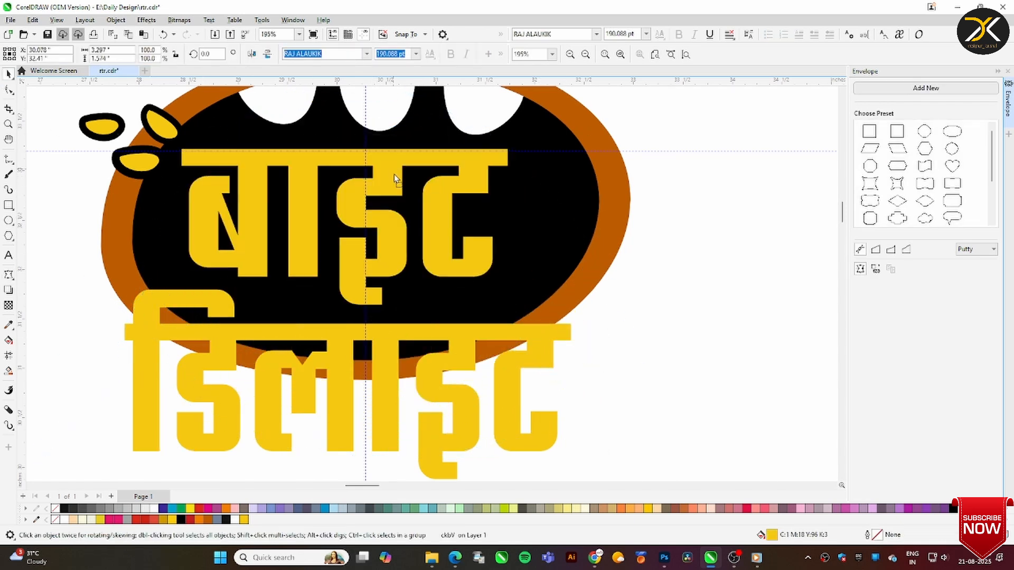
Convert the word बाइट to curves and bow the top edges of its letters upward into rounded arcs
key(F10)
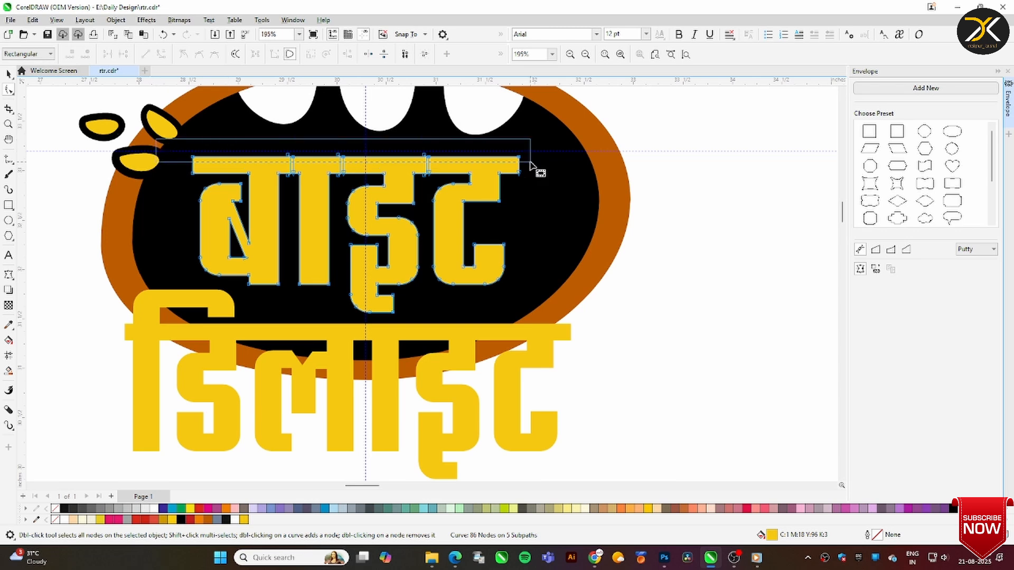
drag(531, 165, 535, 163)
key(space)
scroll(509, 199, down, 2)
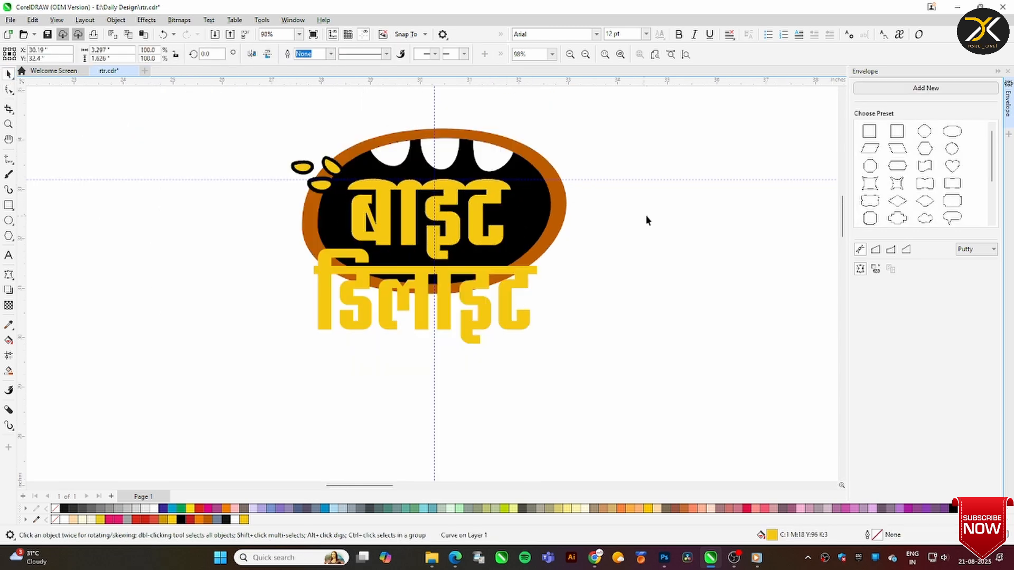
scroll(478, 202, up, 2)
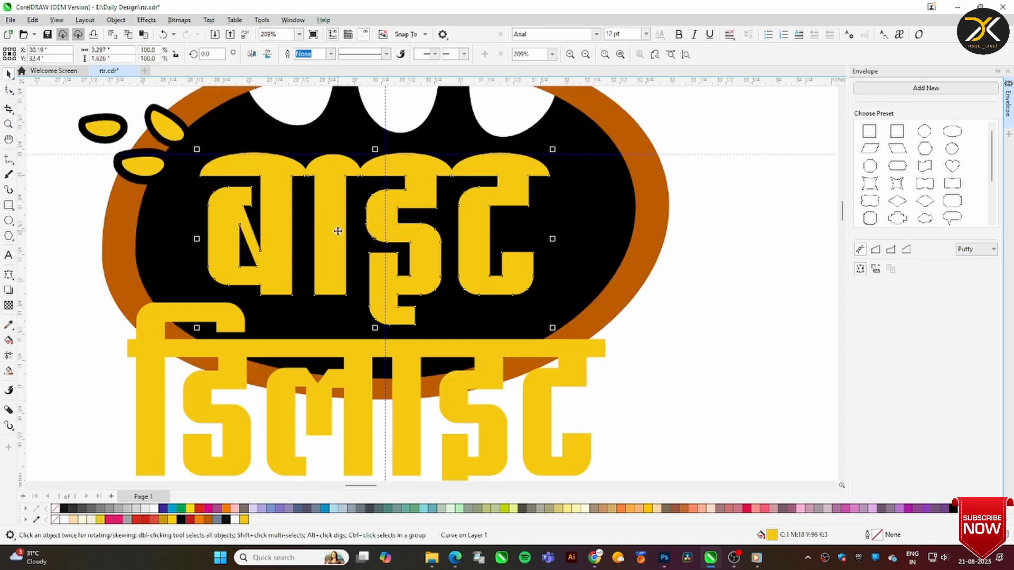
Widen the outer curves of the letters in बाइट by shifting their nodes outward, and nudge the word upward
key(F10)
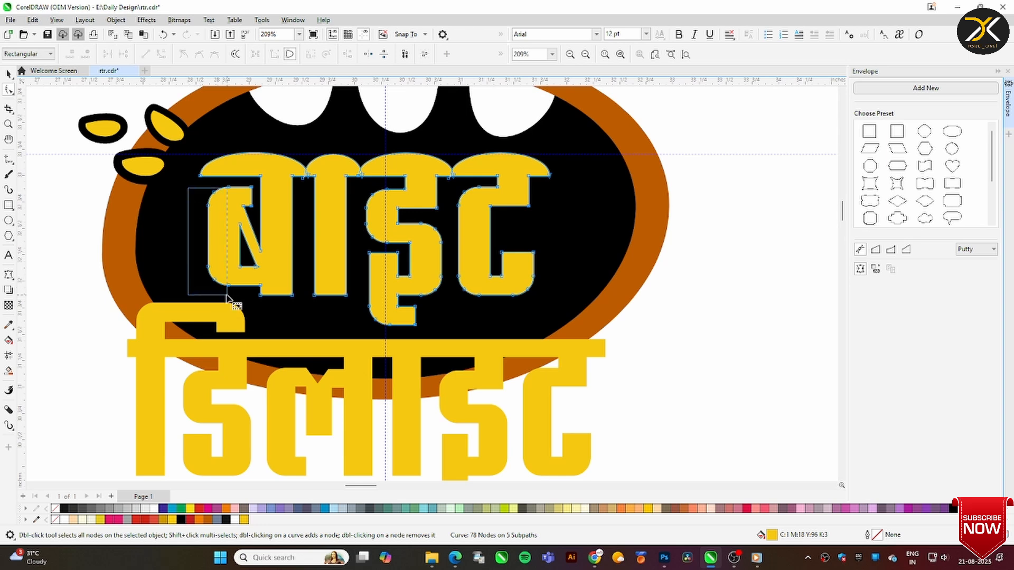
drag(214, 279, 202, 283)
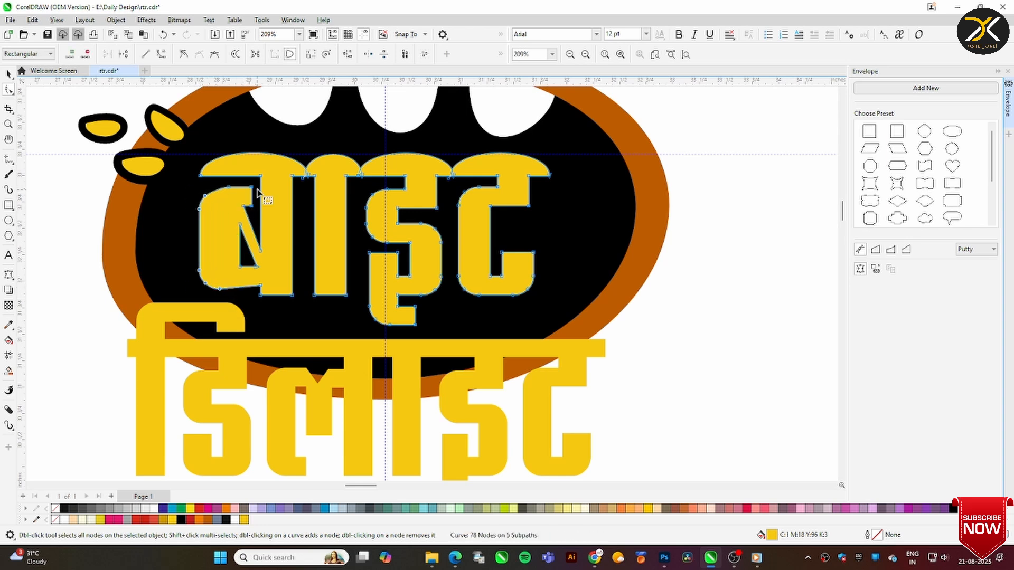
click(302, 186)
click(509, 256)
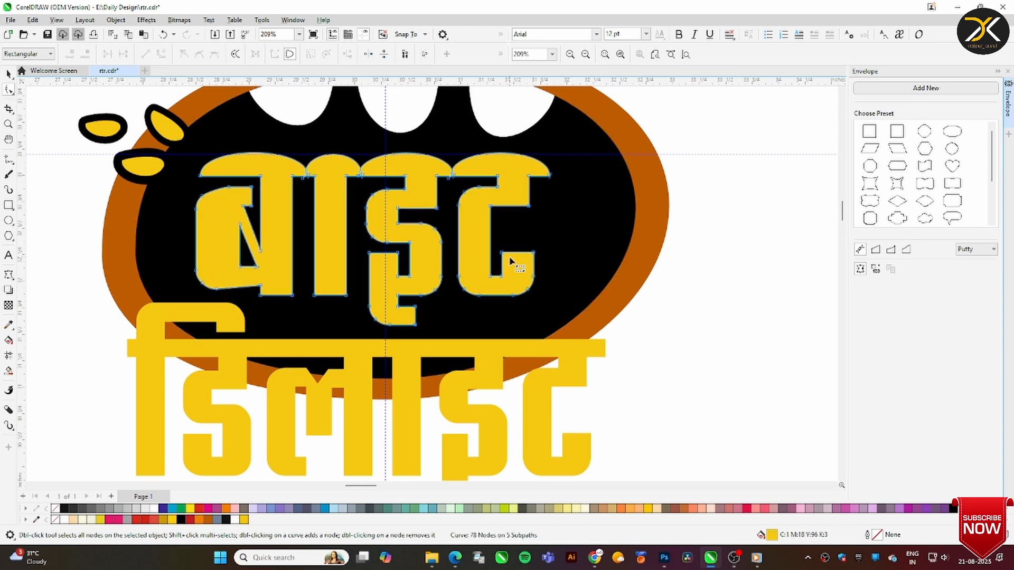
drag(552, 269, 433, 312)
key(Down)
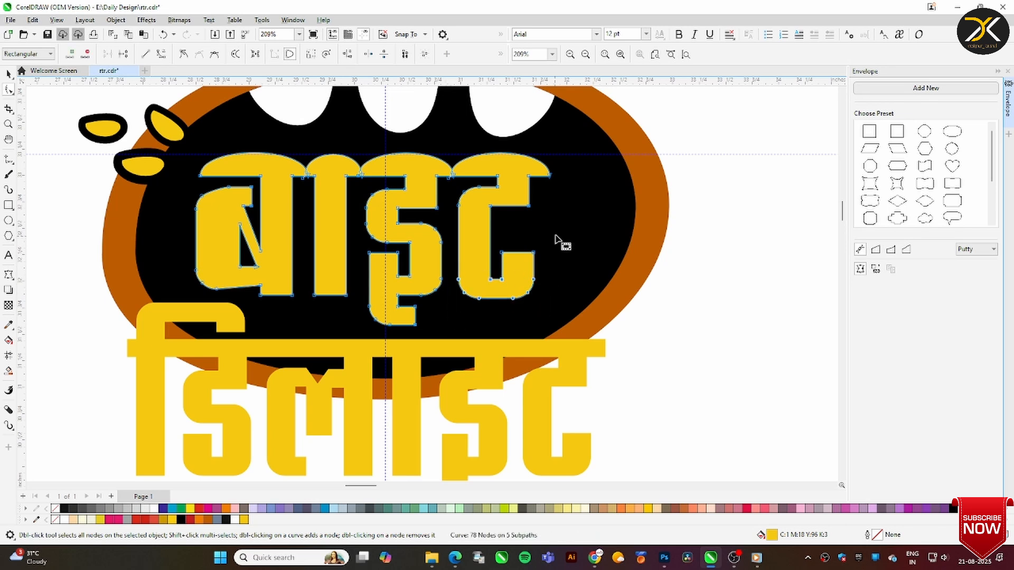
drag(470, 312, 515, 300)
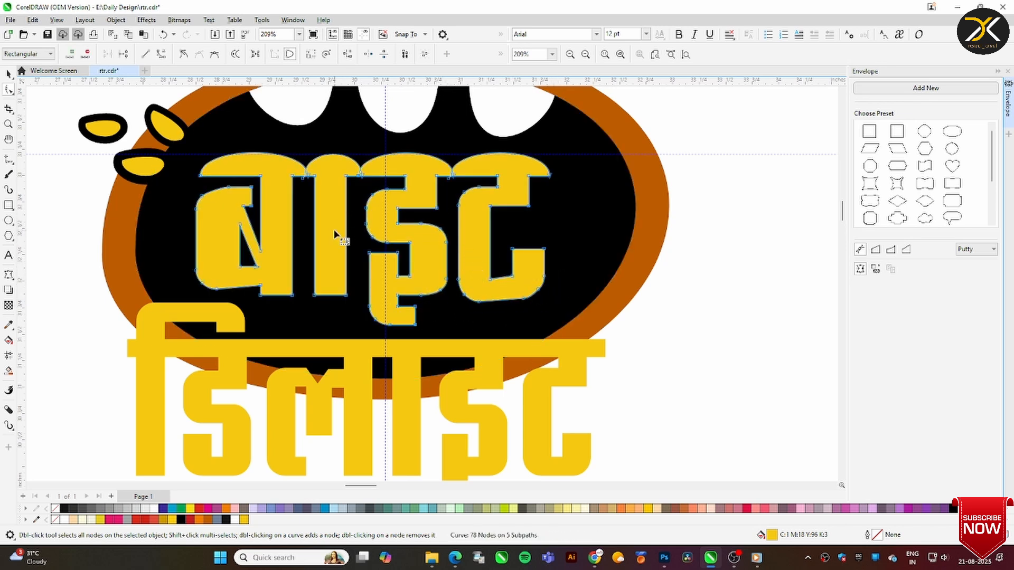
key(space)
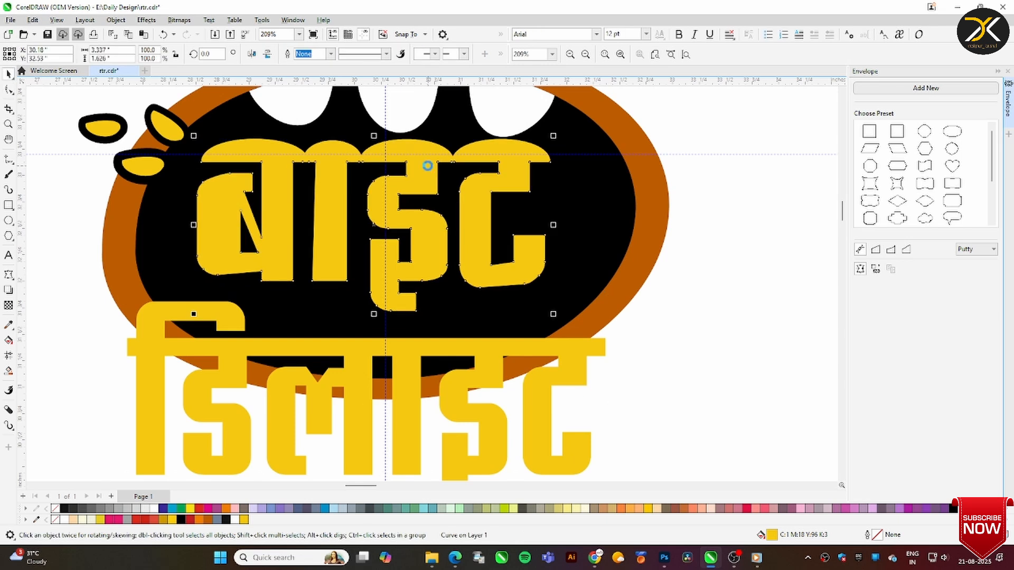
click(408, 344)
key(Up)
key(Up)
Move the word डिलाइट down out of the way and draw a wide rectangle across the lower part of the mouth
click(8, 123)
drag(83, 260, 691, 469)
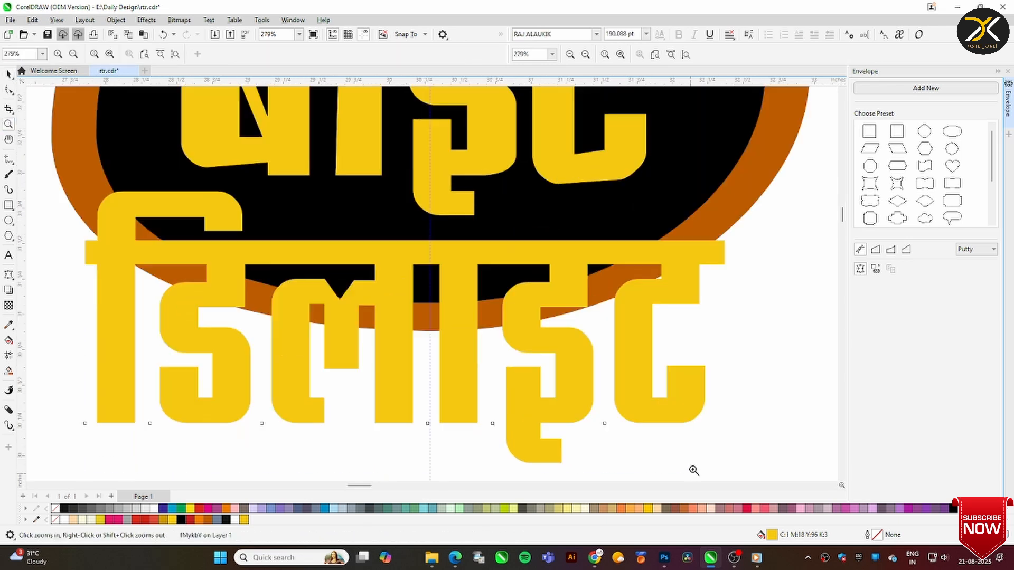
key(space)
drag(233, 250, 364, 450)
click(9, 205)
drag(95, 193, 751, 407)
Convert the rectangle to curves and bow its upper and lower edges upward into shallow arcs
key(F10)
key(ctrl+q)
drag(423, 195, 411, 167)
double_click(423, 169)
click(439, 407)
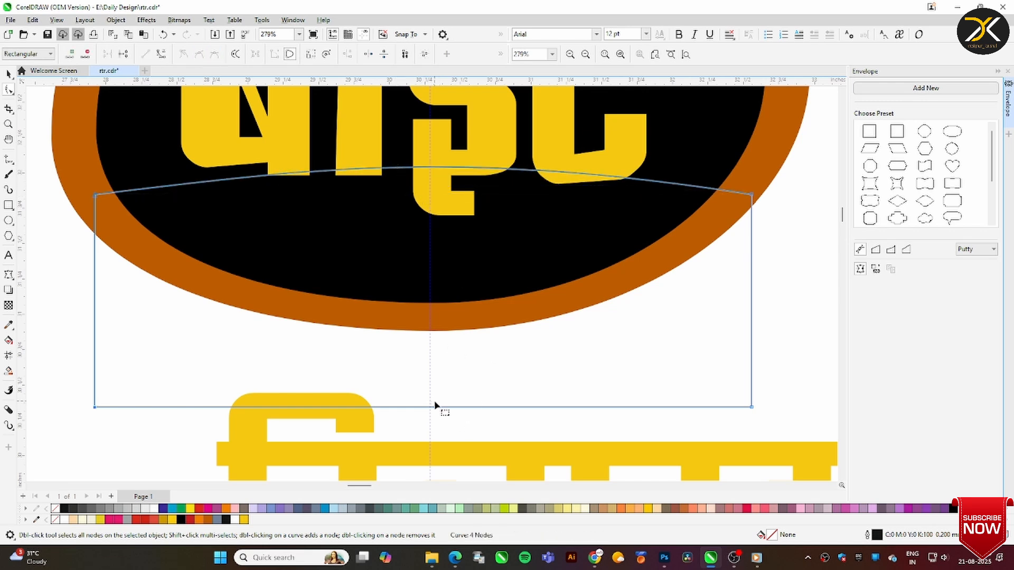
double_click(436, 407)
click(440, 407)
drag(430, 408, 430, 367)
Bow the shape's two side edges outward and warp the word डिलाइट with an envelope created from it
click(94, 286)
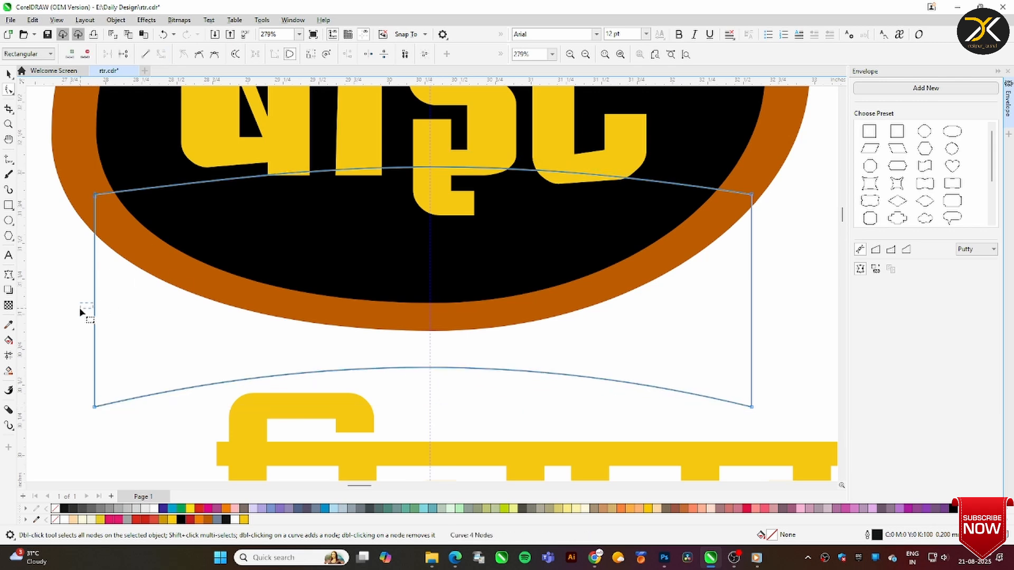
drag(80, 312, 75, 310)
click(751, 298)
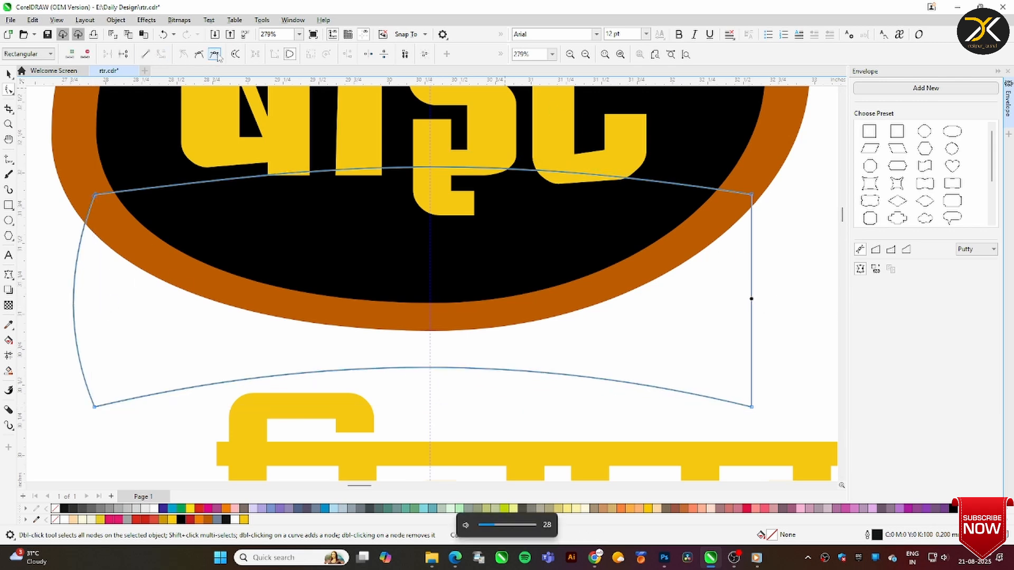
drag(752, 299, 780, 290)
key(space)
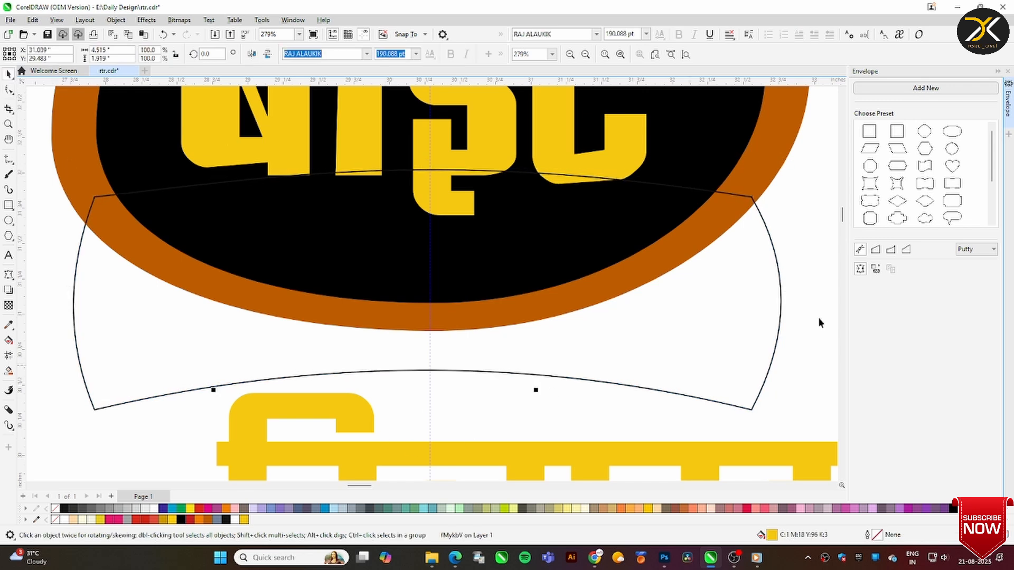
click(639, 312)
click(9, 74)
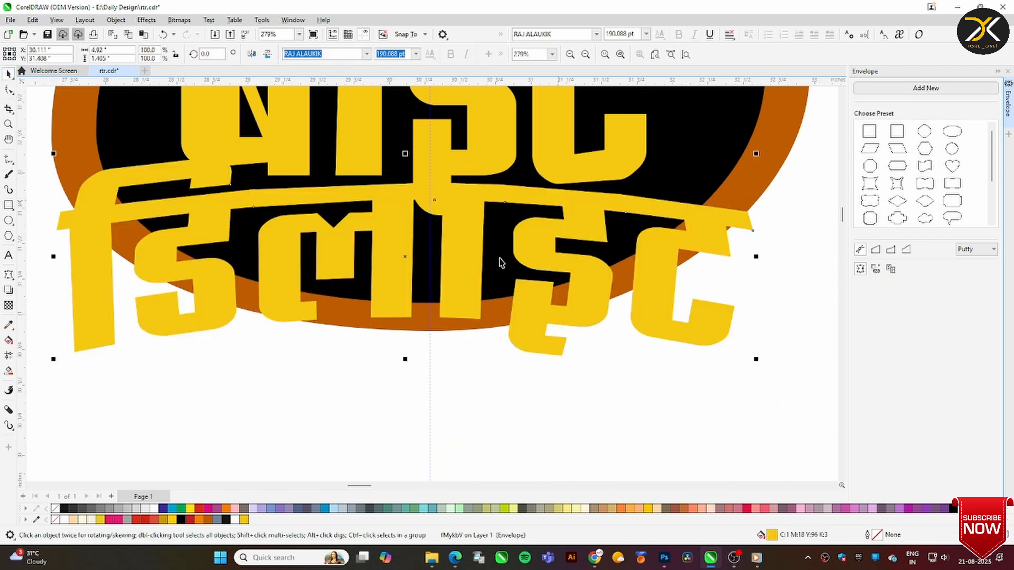
Give both words a 10 mm black outline with rounded corners, placed behind the fill and scaling with the object
right_click(226, 520)
shift+click(480, 156)
right_click(225, 520)
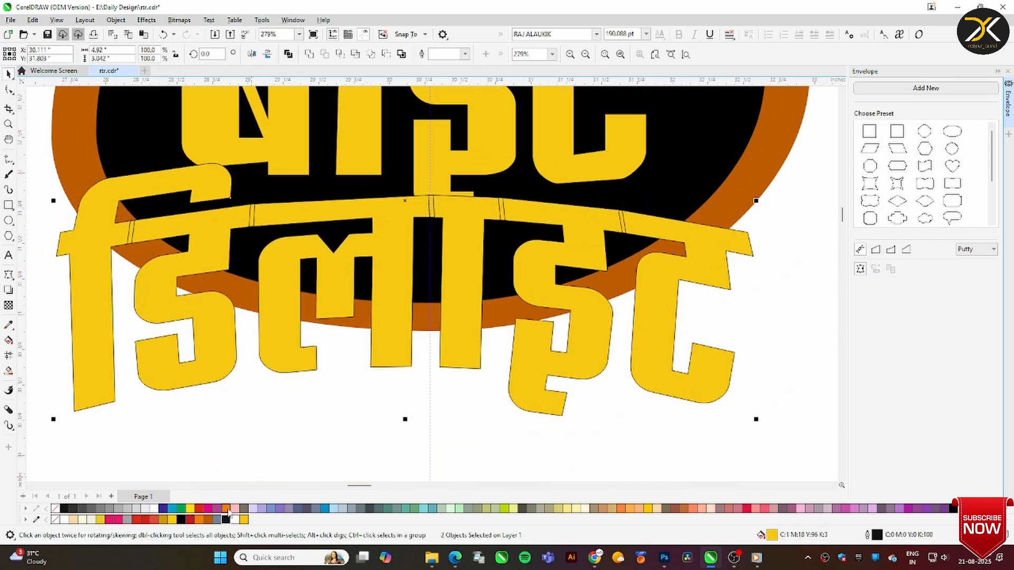
key(F12)
click(441, 210)
click(424, 302)
click(425, 271)
click(554, 301)
click(555, 291)
click(591, 382)
Set the outline width of both words to 5 mm
key(F12)
text(5)
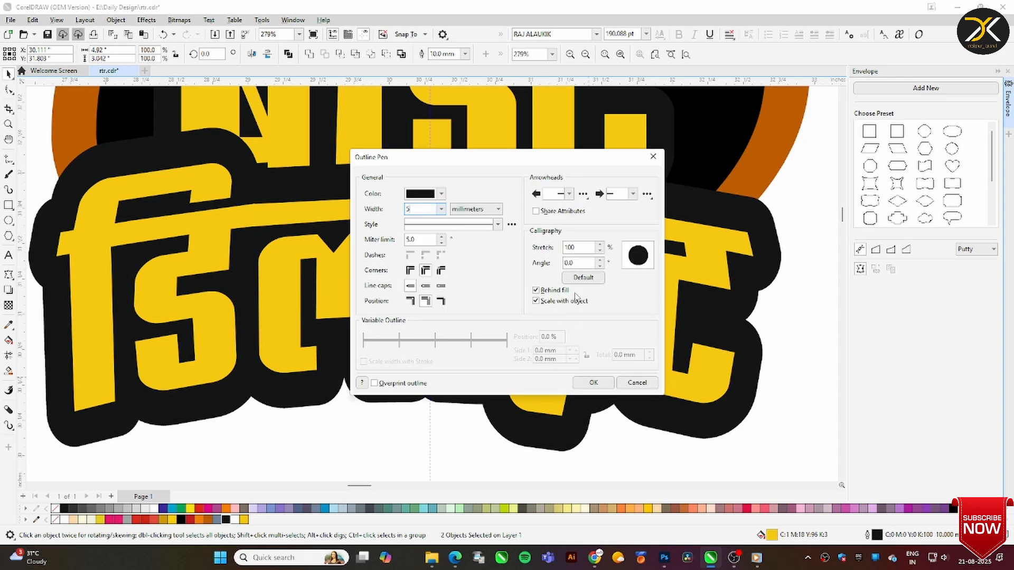
key(Return)
Move both outlined words slightly up and left, and nudge बाइट a little to the right
click(688, 249)
drag(688, 250, 673, 239)
click(602, 163)
key(Right)
key(Right)
key(Right)
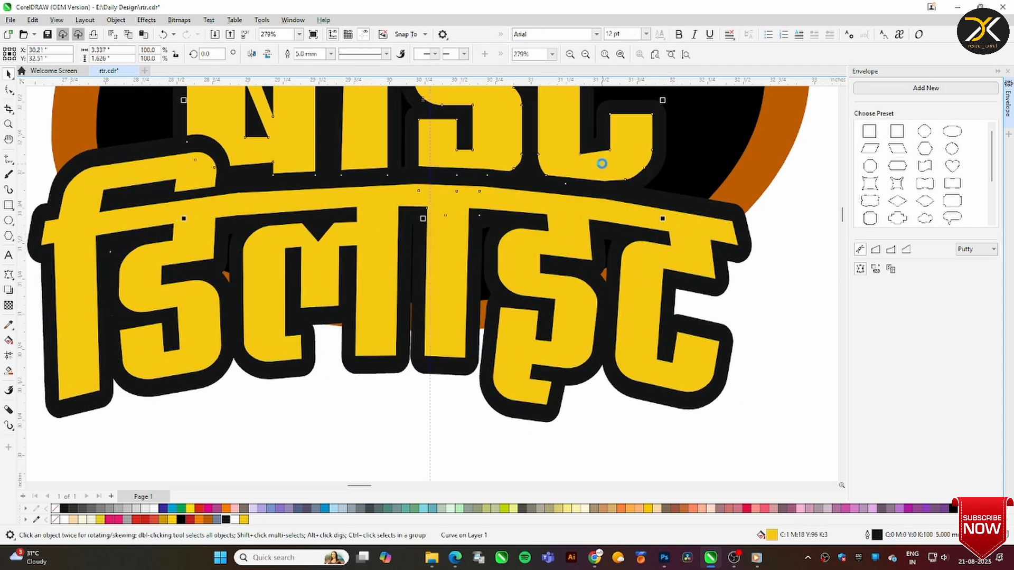
Sample the mouth's black and apply it to the outlines of the lettering
shift+click(597, 209)
click(9, 326)
click(677, 165)
click(657, 176)
click(9, 74)
key(Escape)
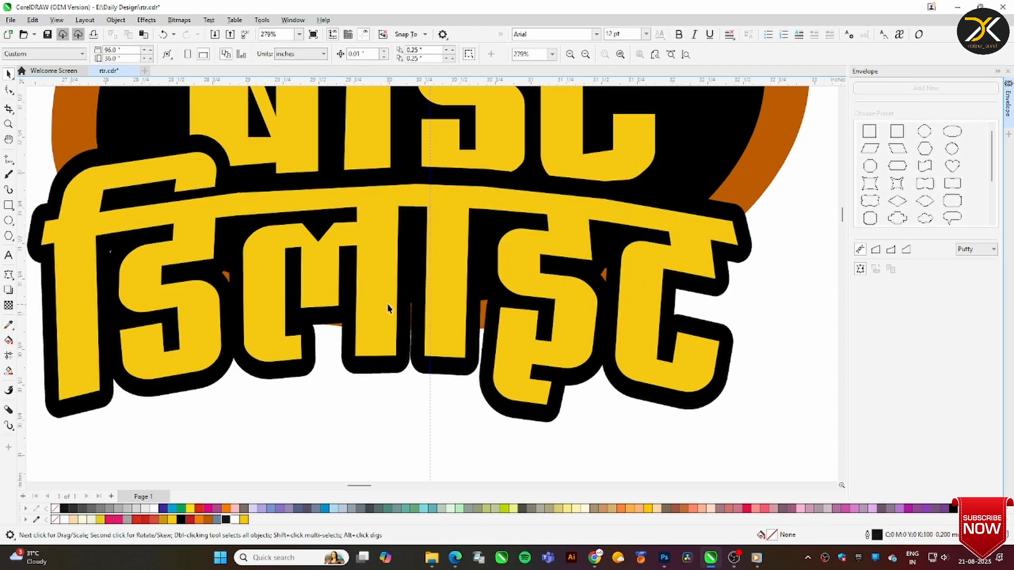
Nudge बाइट right, and scale डिलाइट down and nudge it into place beneath it
scroll(387, 307, down, 1)
click(9, 124)
drag(168, 138, 743, 403)
click(9, 74)
click(357, 147)
key(Right)
click(483, 260)
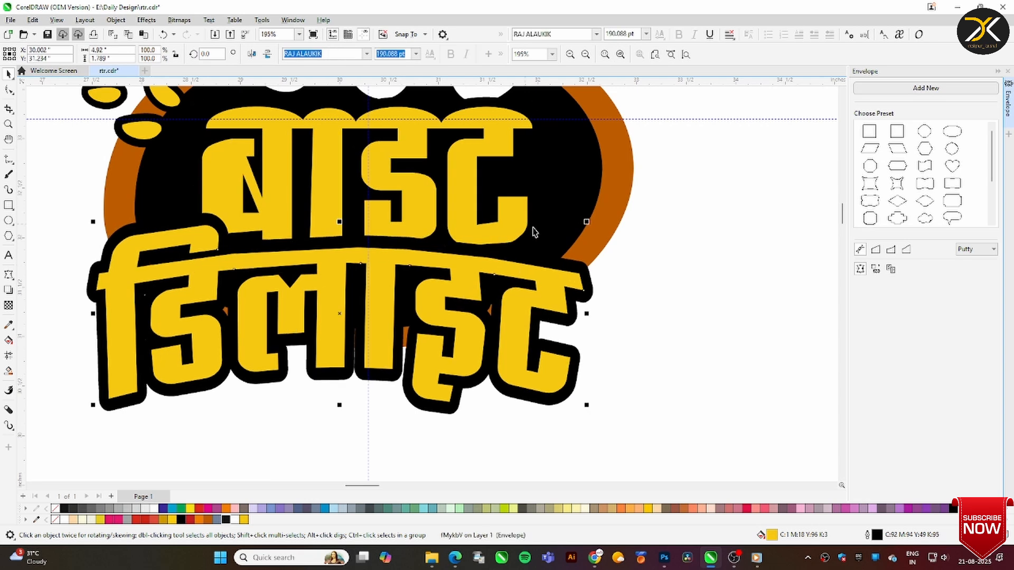
drag(588, 219, 551, 229)
key(Right)
key(Right)
key(Right)
key(Right)
key(Right)
key(Right)
key(Down)
Widen and enlarge the word बाइट to fill the mouth, nudging it left and down toward डिलाइट
key(Down)
click(482, 232)
key(Left)
key(Left)
drag(532, 188, 545, 189)
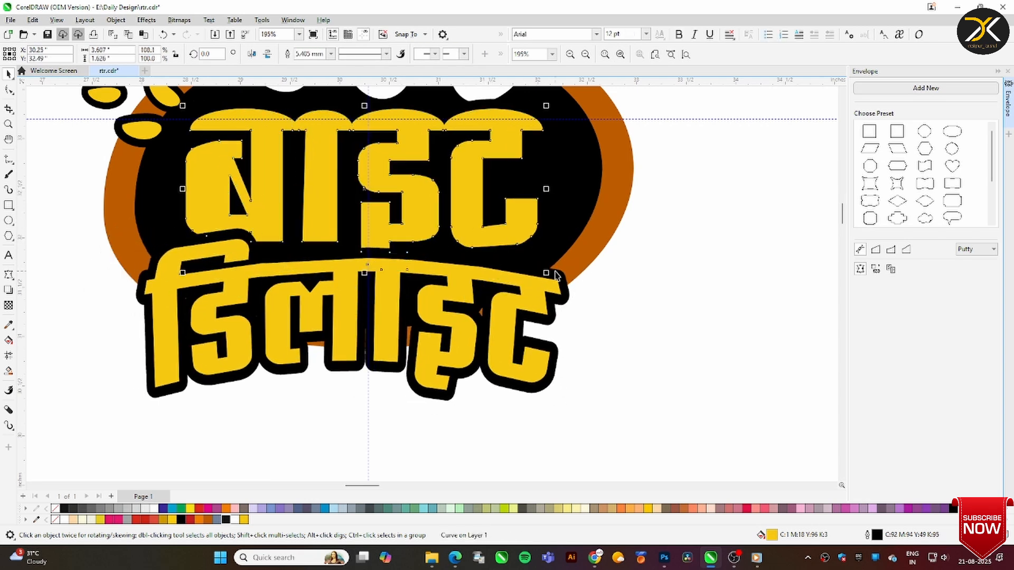
drag(546, 272, 555, 280)
key(Down)
key(Down)
key(Down)
key(Down)
click(530, 312)
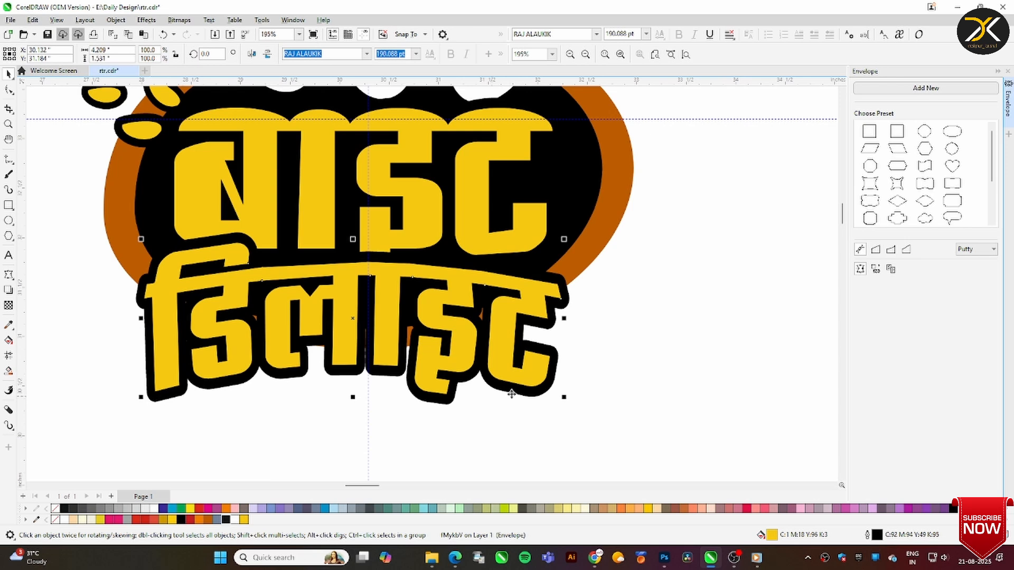
Place a smaller, rotated copy of a yellow drop at the mouth's lower left edge
click(86, 187)
click(141, 131)
click(100, 266)
drag(141, 130, 116, 250)
click(85, 233)
click(104, 264)
Duplicate the three upper yellow drops and the lower one onto the mouth's right side, flipping and rotating them to face outward
scroll(269, 262, down, 1)
click(159, 132)
key(F2)
drag(153, 116, 518, 371)
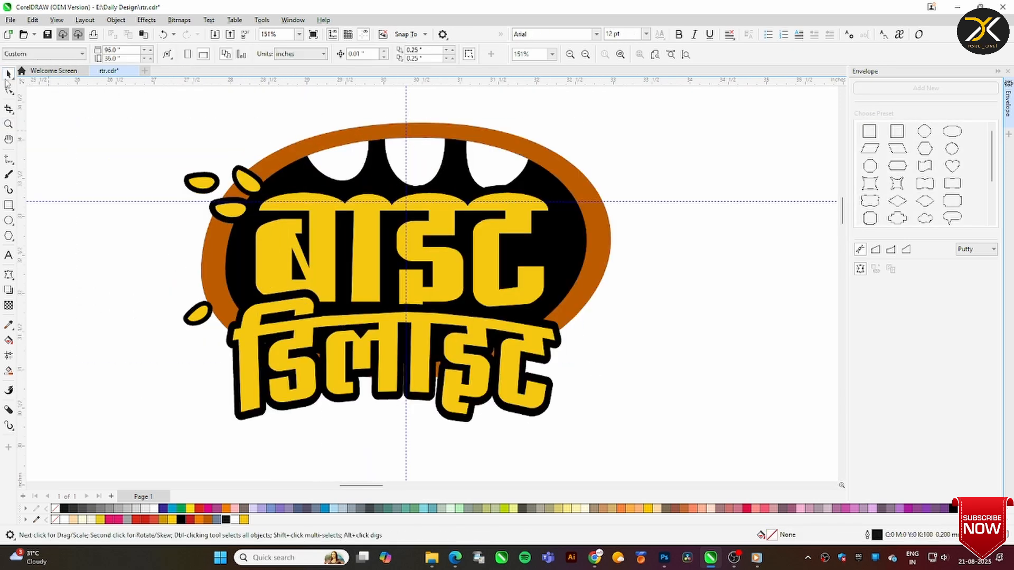
drag(168, 151, 275, 228)
drag(248, 185, 246, 186)
drag(246, 186, 636, 153)
click(268, 54)
click(251, 54)
click(610, 179)
click(645, 135)
drag(204, 308, 534, 298)
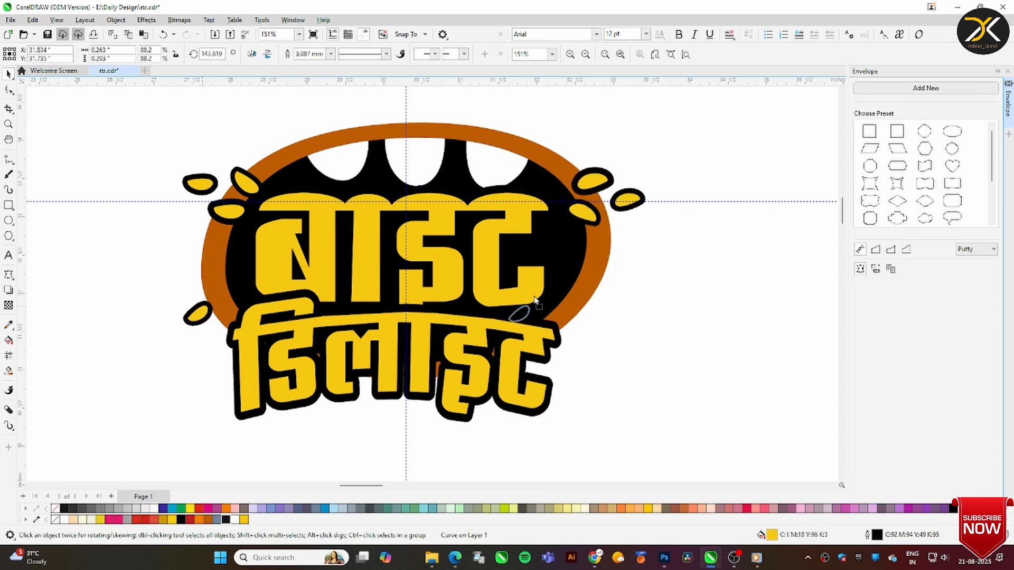
click(154, 271)
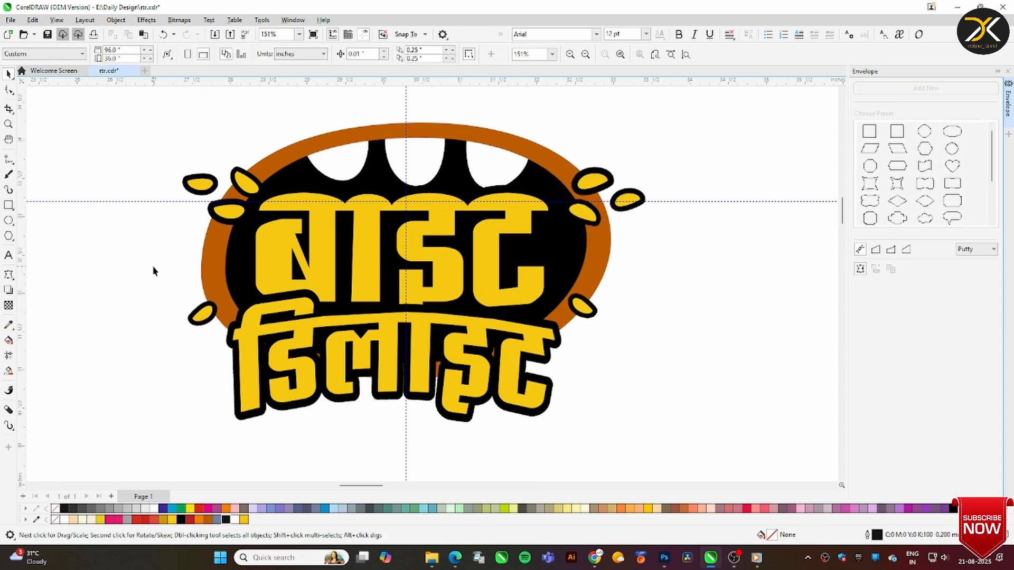
Draw a wavy freehand line across the top of बाइट and smart-fill the letter areas above it with grey-blue
click(307, 209)
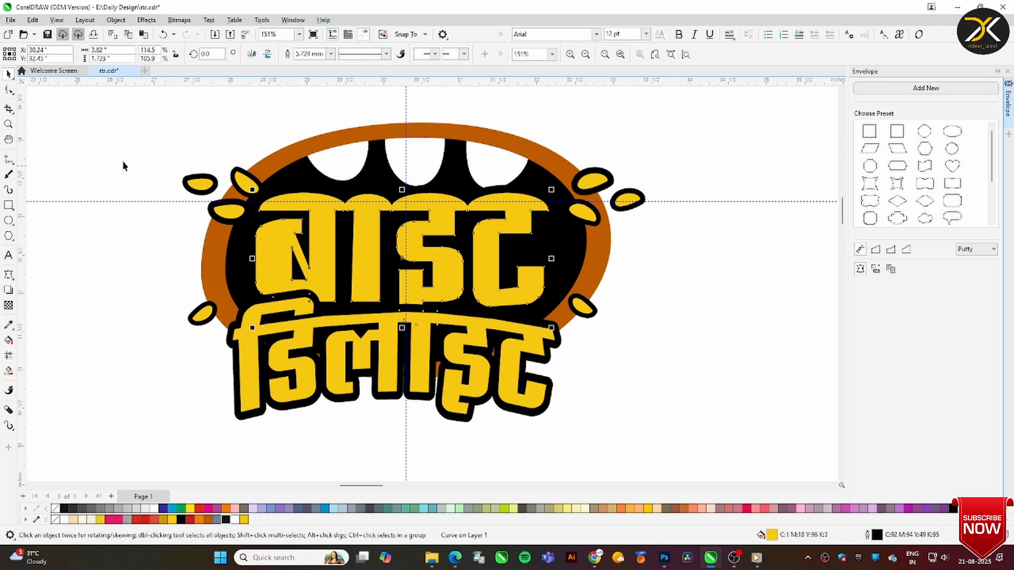
click(9, 159)
mouse_move(247, 177)
mouse_down()
mouse_move(314, 206)
mouse_move(640, 179)
mouse_up()
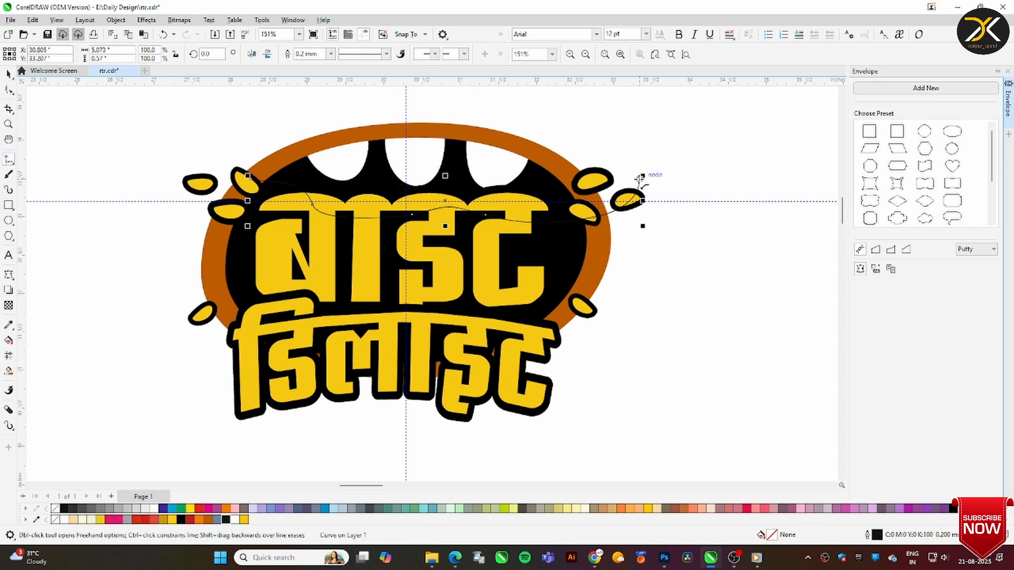
click(10, 341)
click(369, 206)
click(432, 201)
click(507, 205)
click(327, 203)
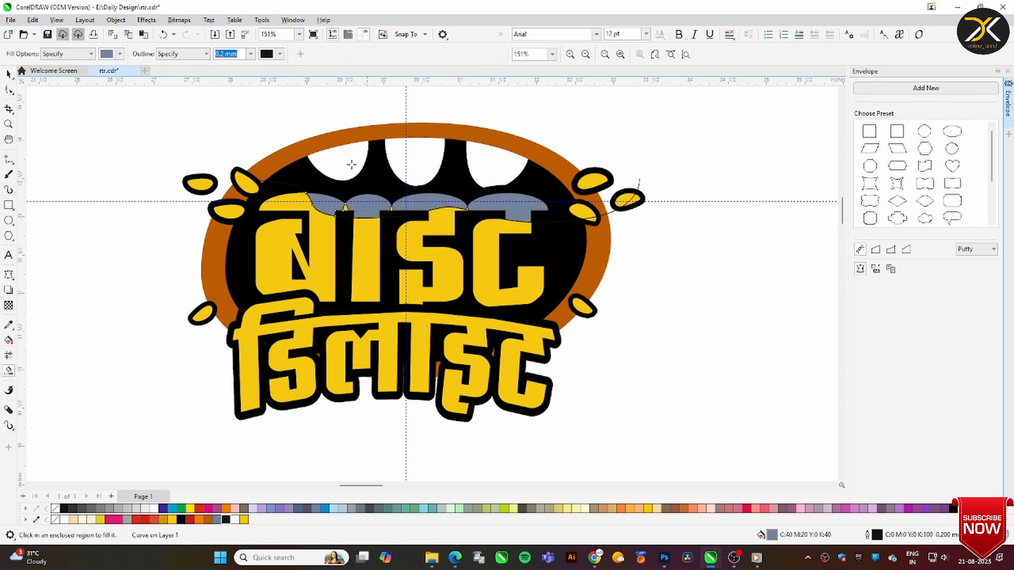
Delete the wavy line and group the four grey-blue pieces with no outline
click(9, 79)
click(640, 182)
key(Delete)
drag(288, 92, 347, 135)
click(513, 203)
shift+click(400, 206)
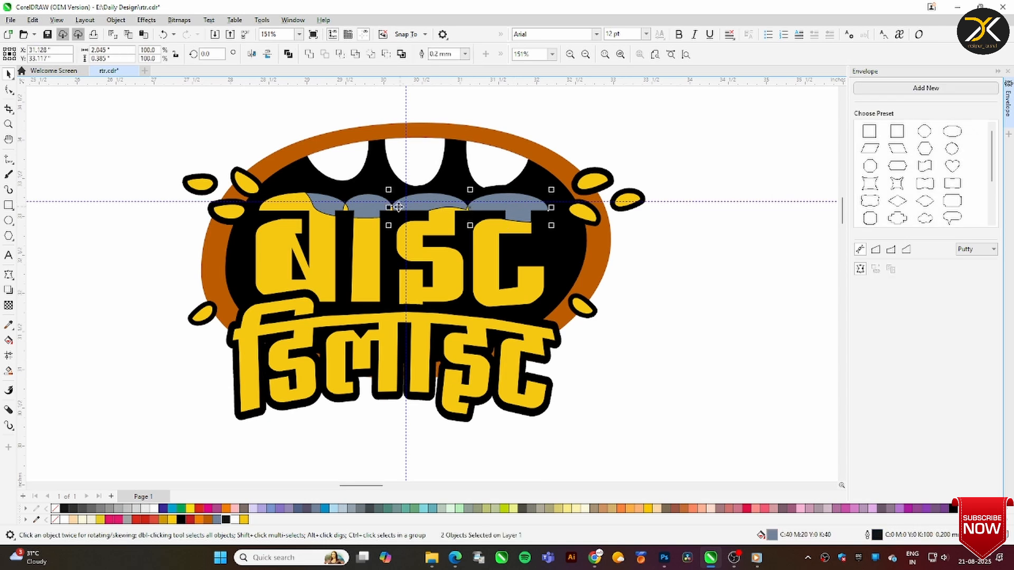
scroll(512, 261, down, 3)
scroll(810, 261, up, 2)
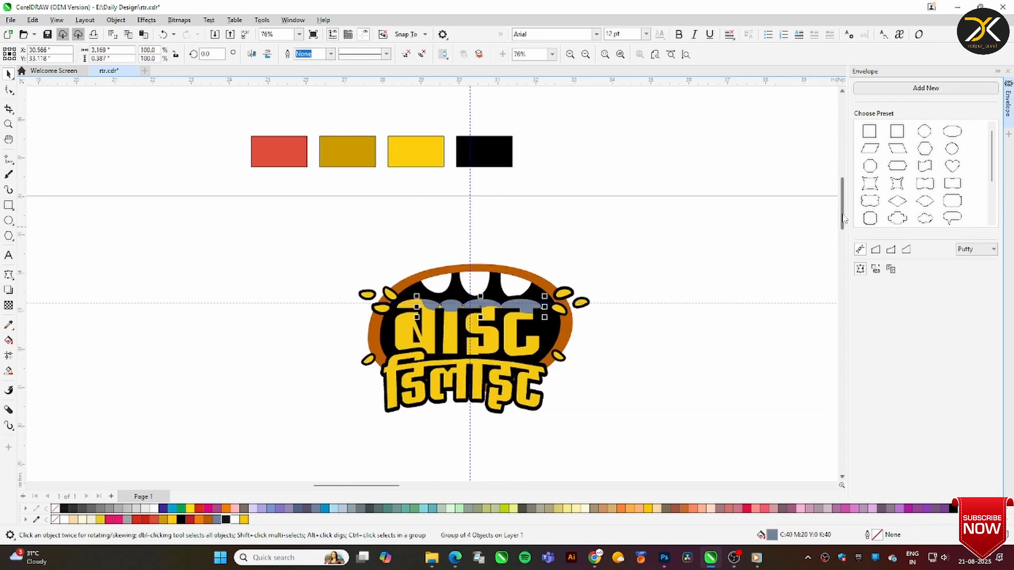
Recolour the four pieces on top of बाइट with the dark gold of the sample rectangle
click(350, 158)
right_click(454, 309)
click(500, 366)
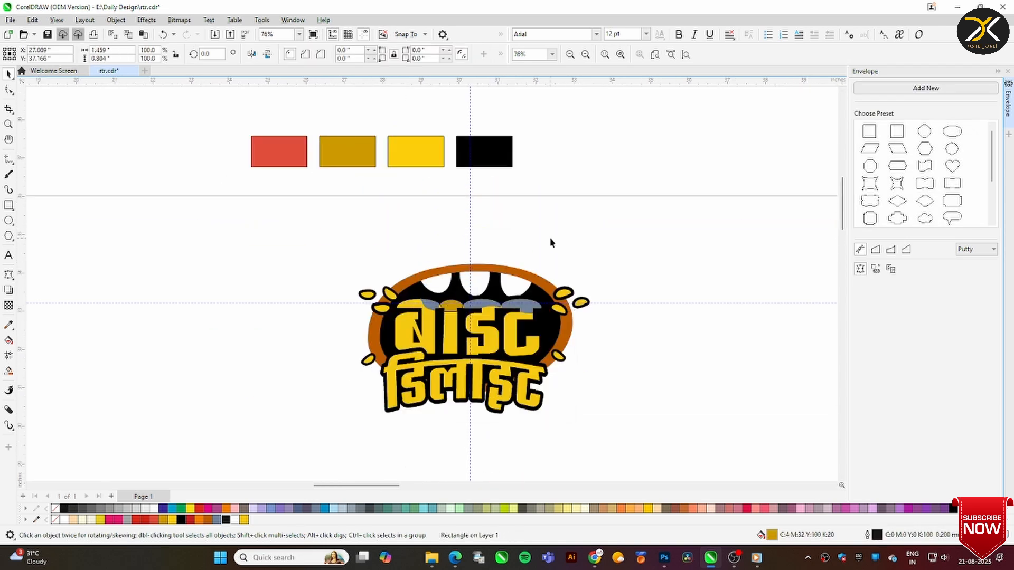
key(ctrl+z)
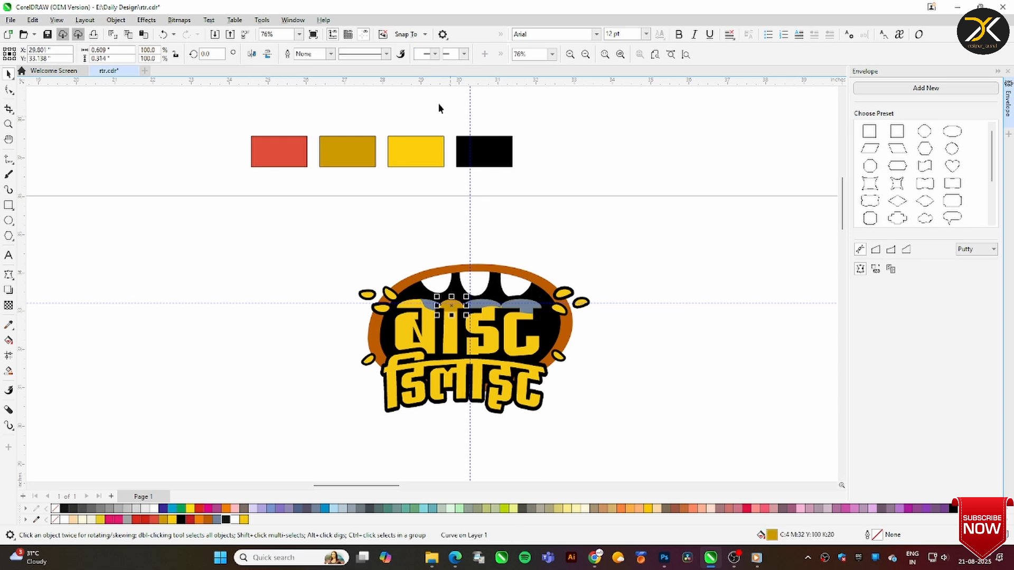
key(i)
click(364, 158)
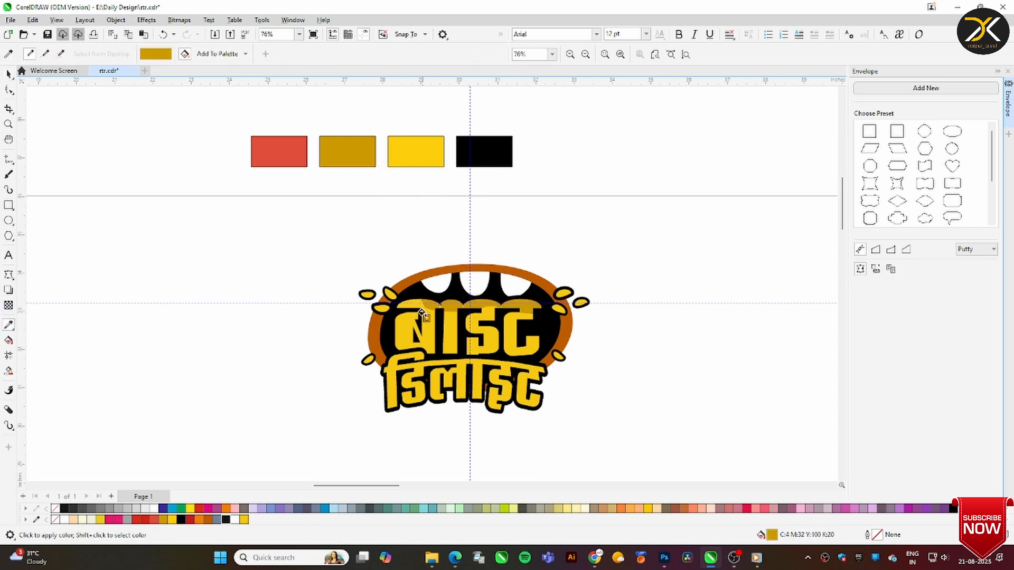
Convert the envelope-warped word डिलाइट to curves
click(5, 125)
drag(330, 256, 677, 414)
drag(265, 358, 422, 396)
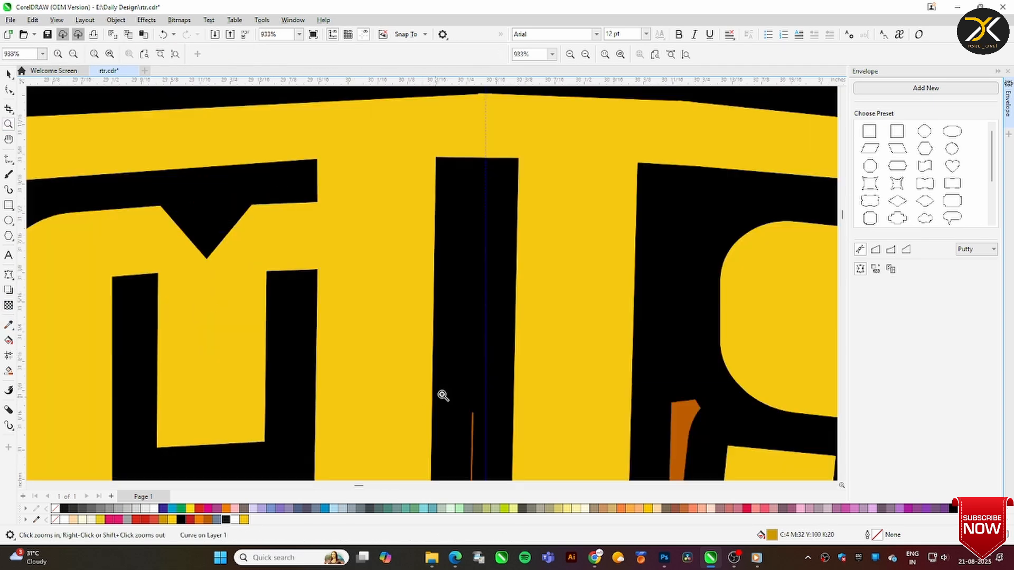
key(F10)
click(141, 229)
key(space)
drag(445, 231, 386, 286)
key(ctrl+z)
key(ctrl+q)
scroll(386, 286, down, 1)
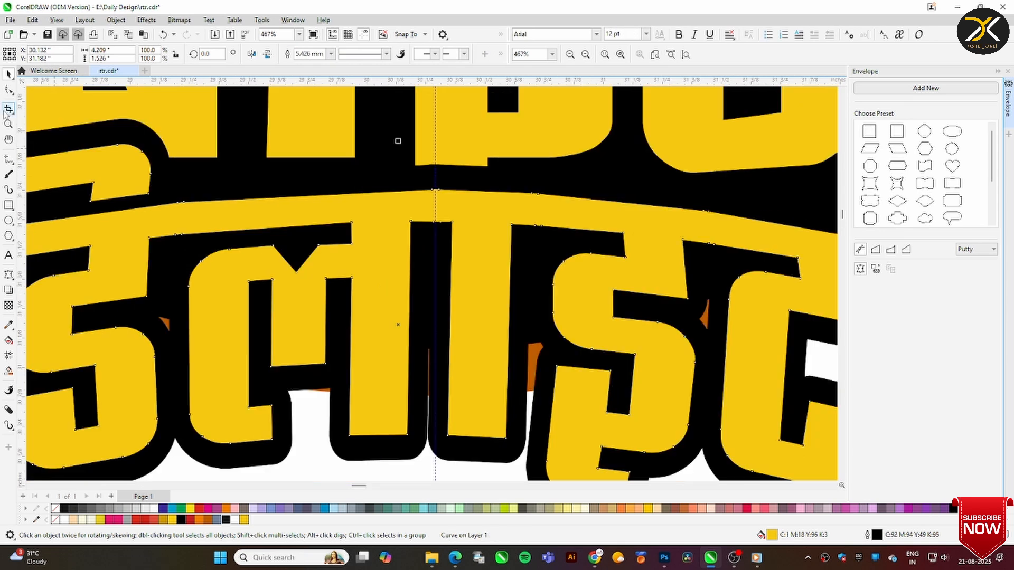
Try the Smooth tool with a 0.1-inch nib on the V-shaped notch of the letter ल in डिलाइट
click(9, 124)
drag(232, 224, 441, 310)
click(13, 93)
click(43, 90)
click(12, 91)
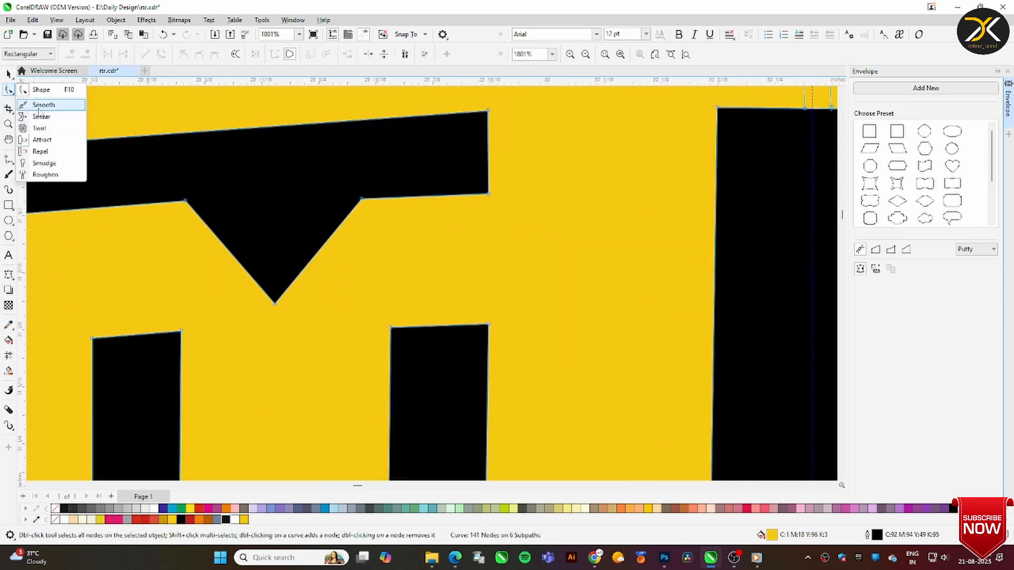
click(42, 104)
click(34, 55)
text(0.1)
key(Return)
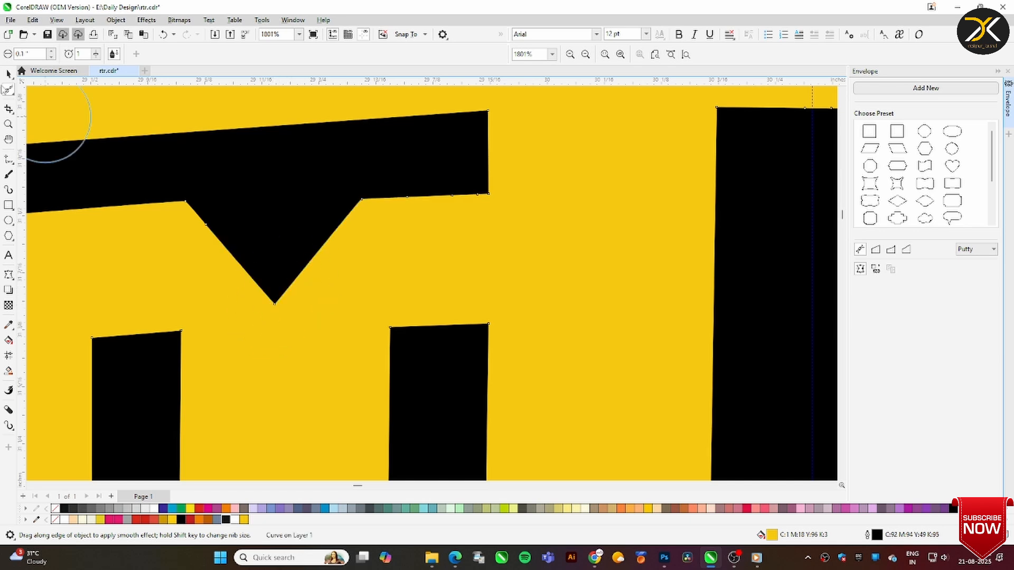
Round the V-shaped notch of the letter ल in डिलाइट by removing its corner nodes and curving the segments
click(11, 92)
click(43, 91)
double_click(185, 201)
drag(206, 224, 209, 218)
double_click(274, 304)
drag(330, 230, 367, 204)
scroll(421, 368, down, 5)
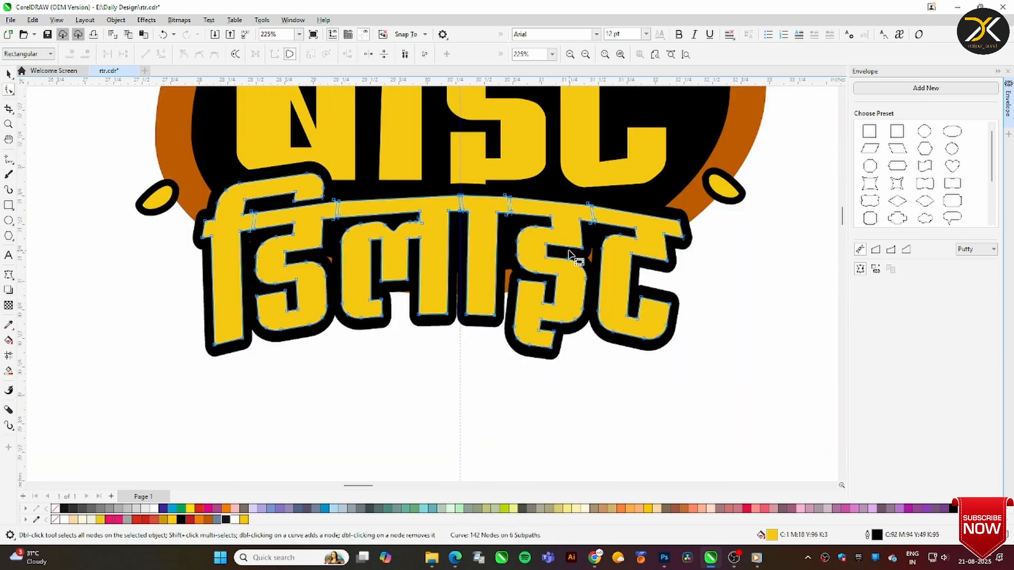
Set the Smooth tool's rate to 40 and round the lower corners of the first vertical stroke in डिलाइट
scroll(225, 351, up, 4)
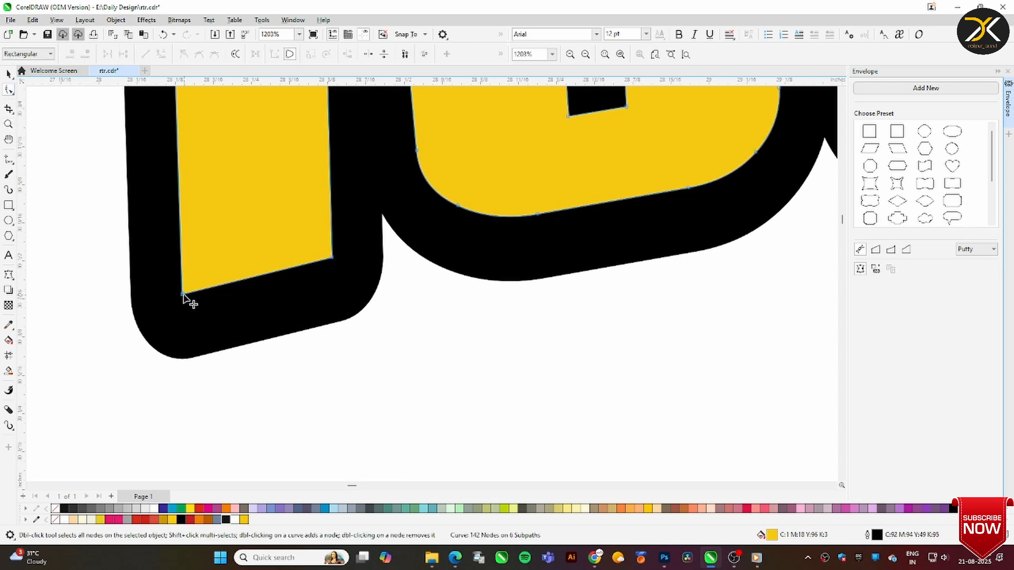
click(11, 93)
click(43, 104)
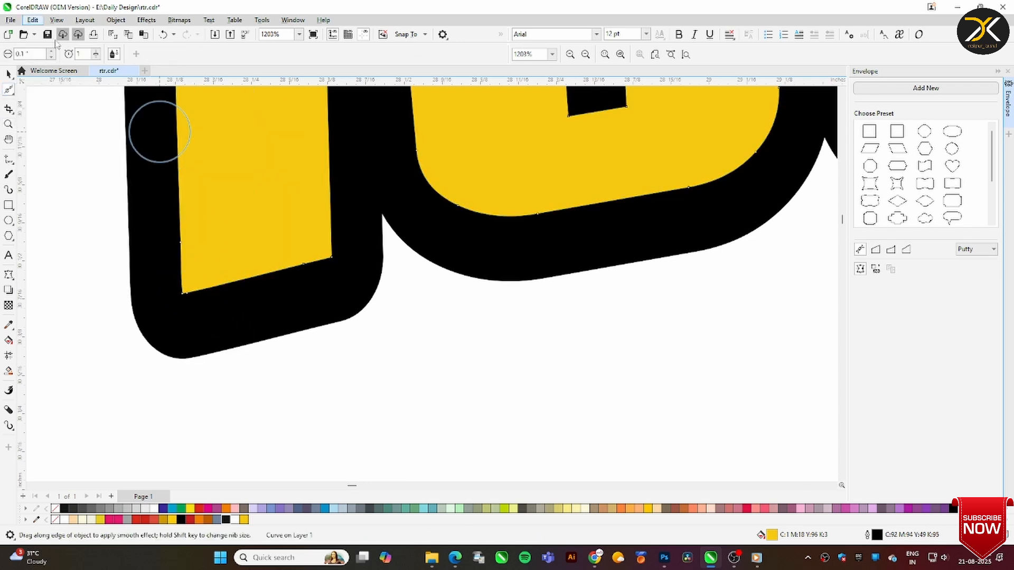
double_click(81, 54)
drag(339, 232, 340, 251)
text(40)
drag(188, 292, 182, 281)
drag(327, 249, 327, 259)
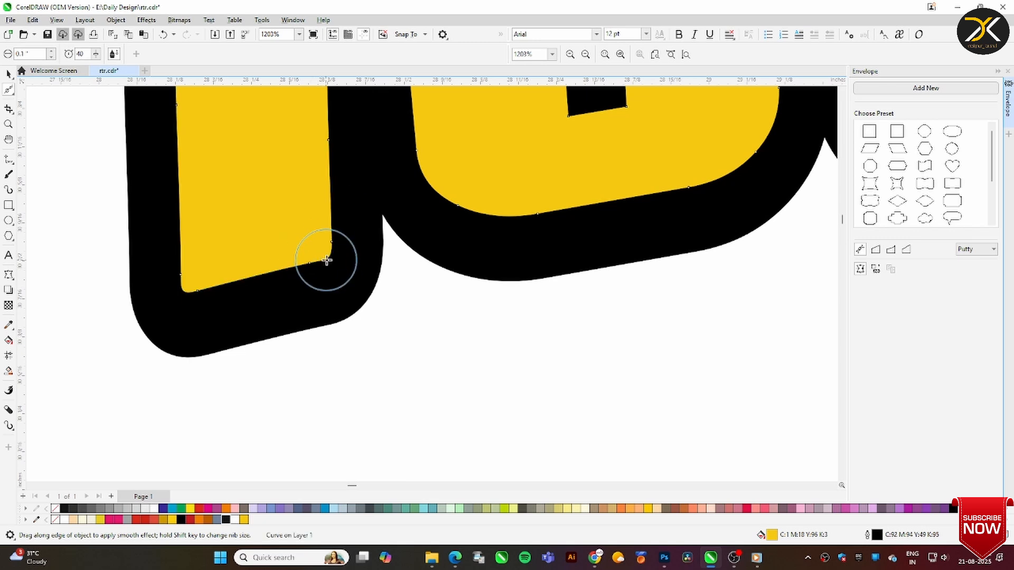
Smooth the remaining sharp corners of the letters in डिलाइट with the same Smooth tool settings
scroll(587, 210, down, 2)
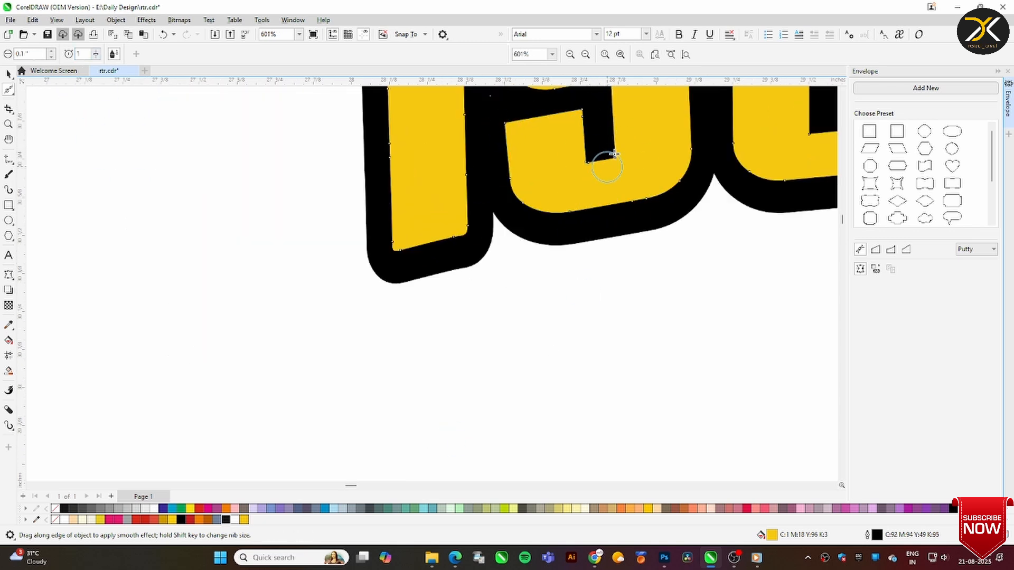
scroll(622, 172, up, 5)
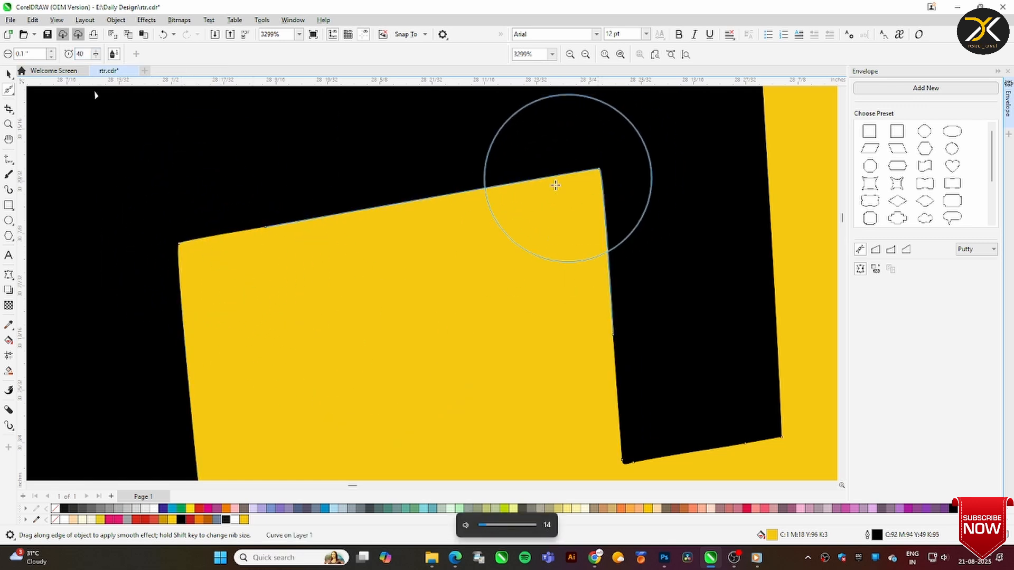
scroll(535, 236, down, 4)
scroll(546, 258, down, 4)
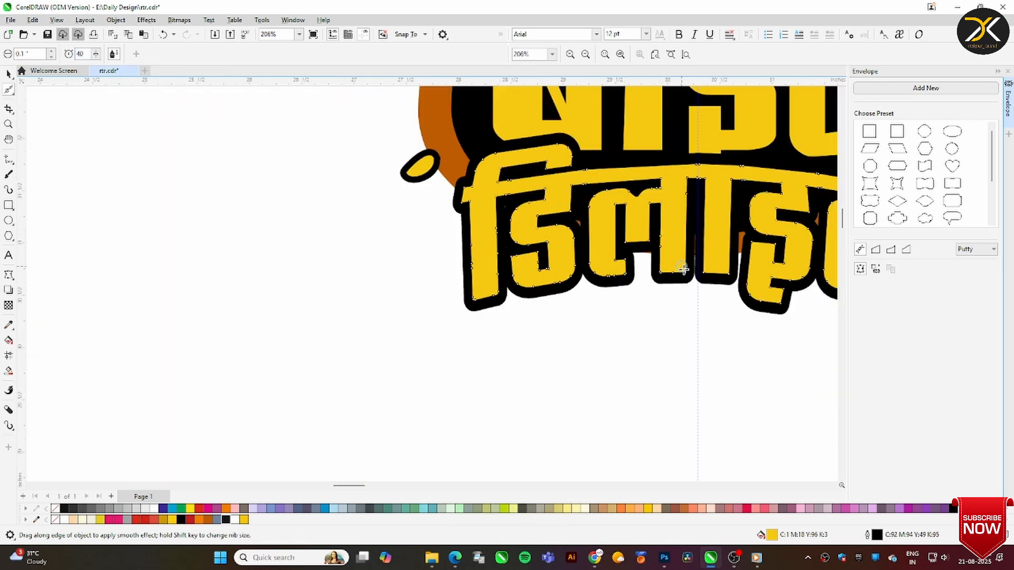
scroll(638, 174, down, 4)
key(z)
drag(593, 142, 704, 190)
drag(628, 355, 155, 138)
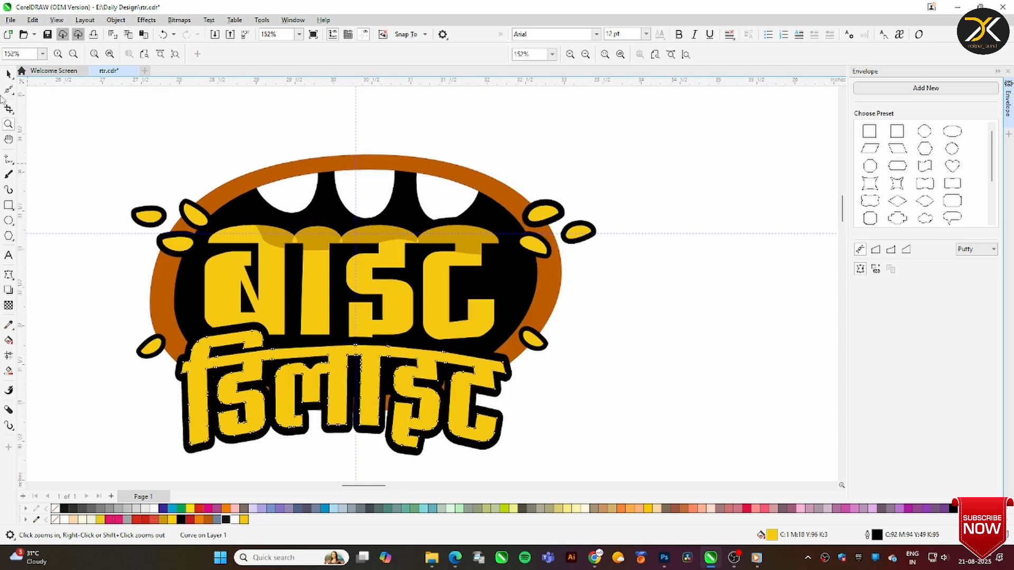
click(9, 74)
click(447, 91)
click(33, 20)
mouse_move(58, 210)
click(181, 236)
key(Delete)
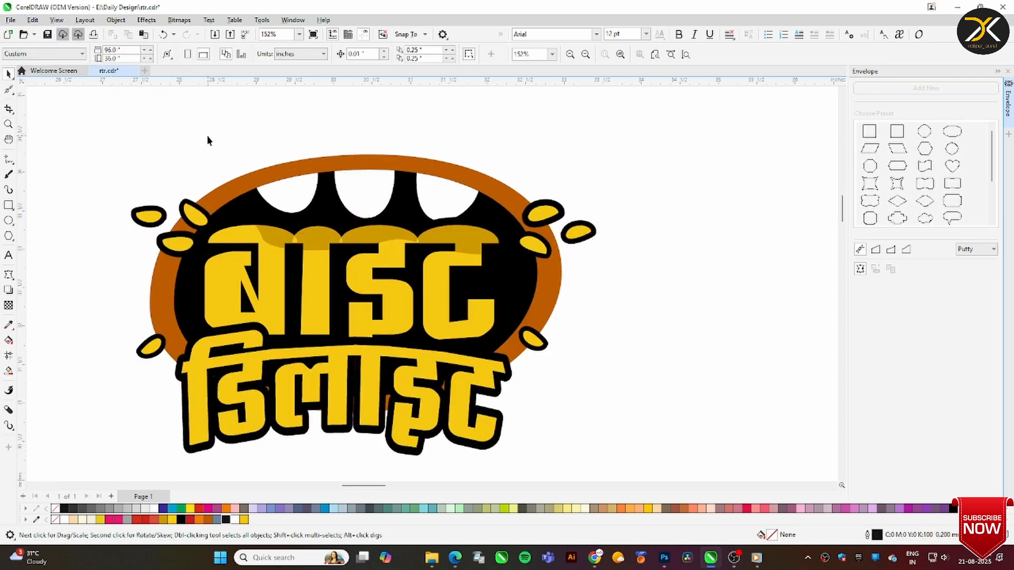
Try to delete the stray nodes between the first two dark gold shading pieces on बाइट
click(8, 125)
drag(246, 196, 95, 270)
click(12, 92)
click(40, 89)
click(78, 239)
key(Delete)
key(ctrl+z)
key(ctrl+z)
key(Delete)
key(ctrl+z)
scroll(358, 285, down, 1)
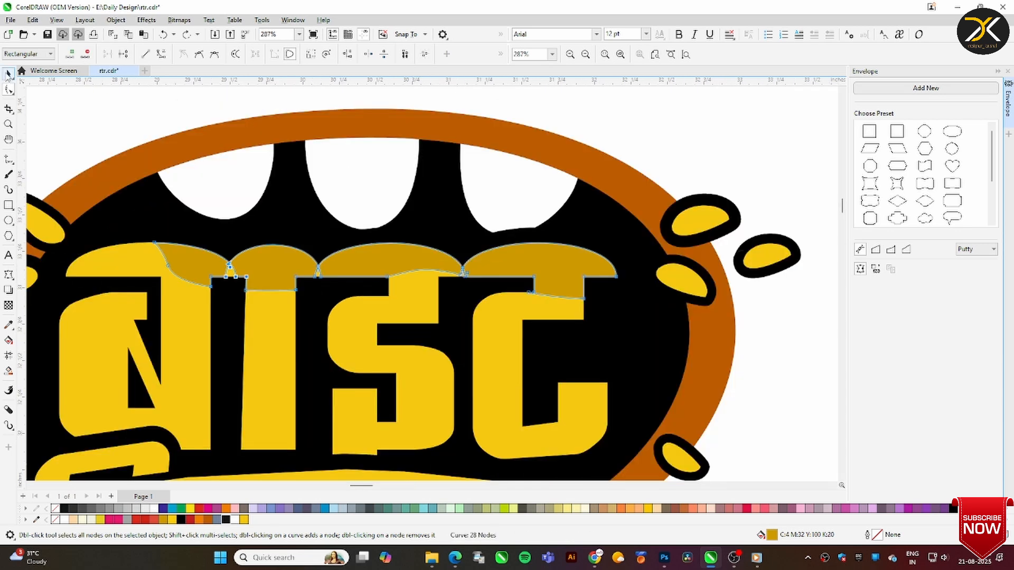
Delete the dark gold shading on बाइट and draw a freehand curve across the tops of its letters
click(8, 74)
key(Delete)
click(9, 159)
drag(126, 238, 204, 278)
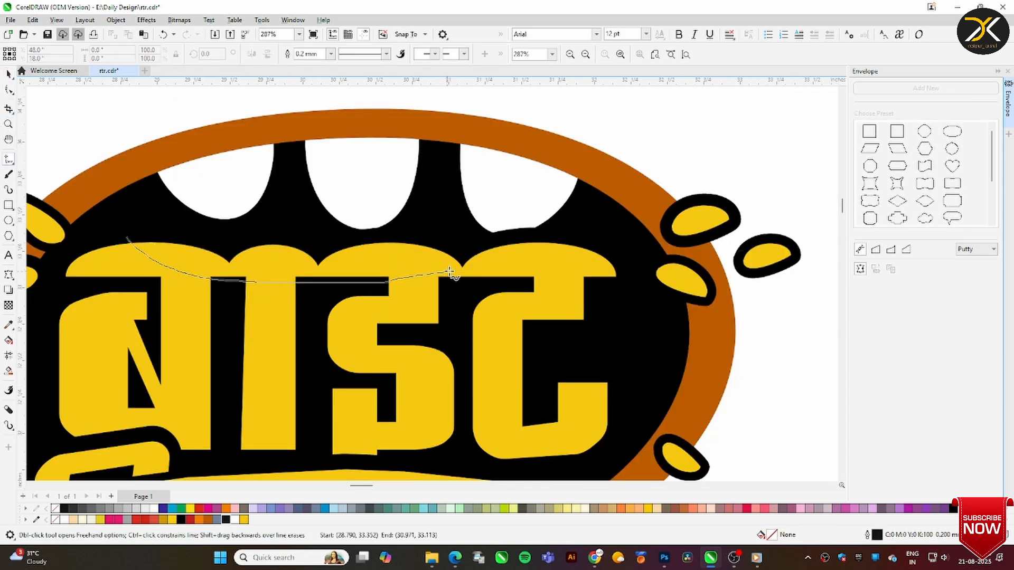
drag(449, 272, 629, 196)
Create four filled pieces above the curve with Smart Fill and delete the curve
click(8, 371)
click(239, 262)
click(228, 264)
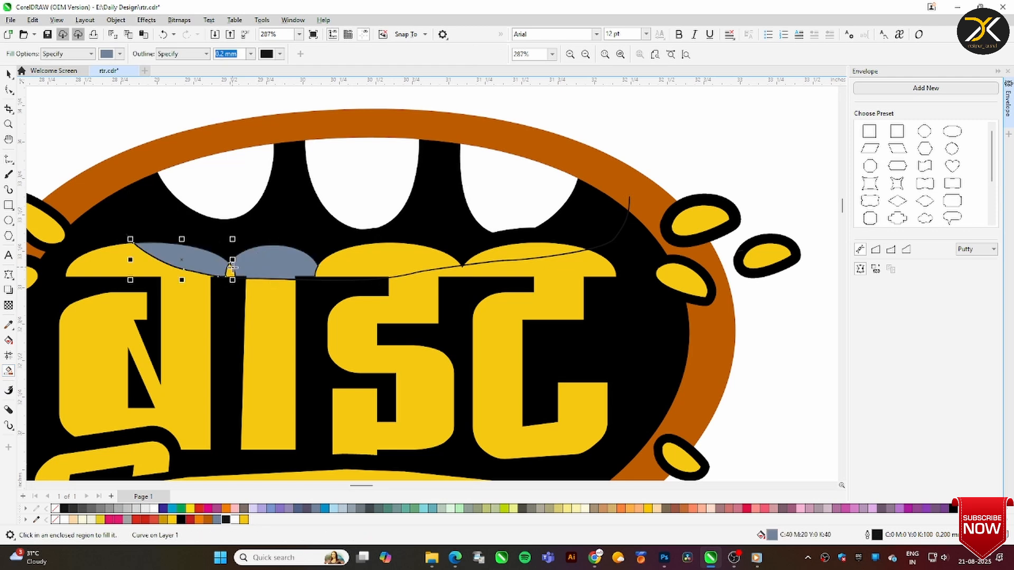
click(388, 259)
click(523, 252)
click(628, 207)
key(Delete)
Remove the outlines of the four new pieces on बाइट and fill them with the dark gold of the sample rectangle
drag(665, 175, 101, 305)
click(244, 520)
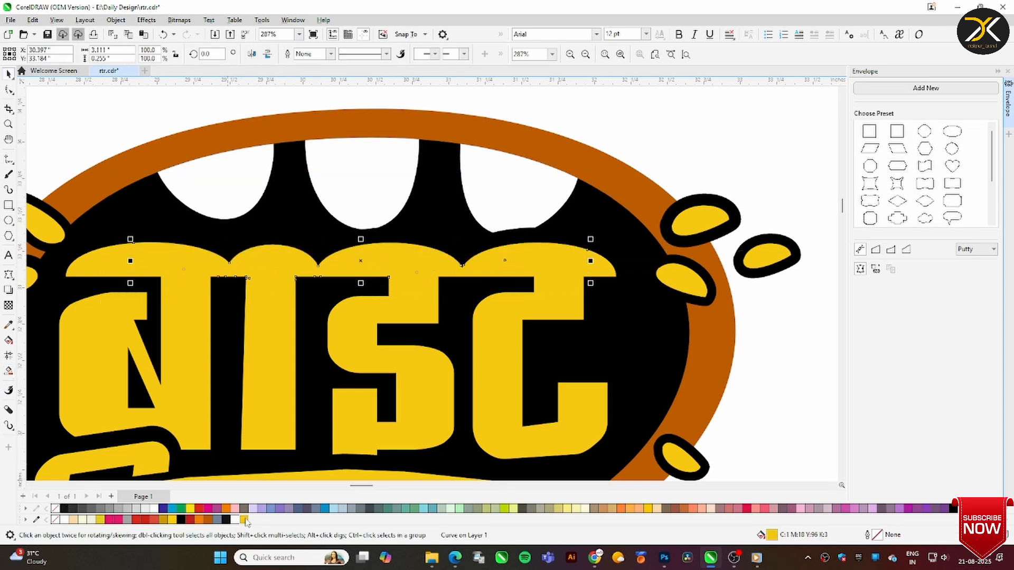
click(8, 325)
scroll(323, 204, down, 4)
scroll(298, 110, up, 3)
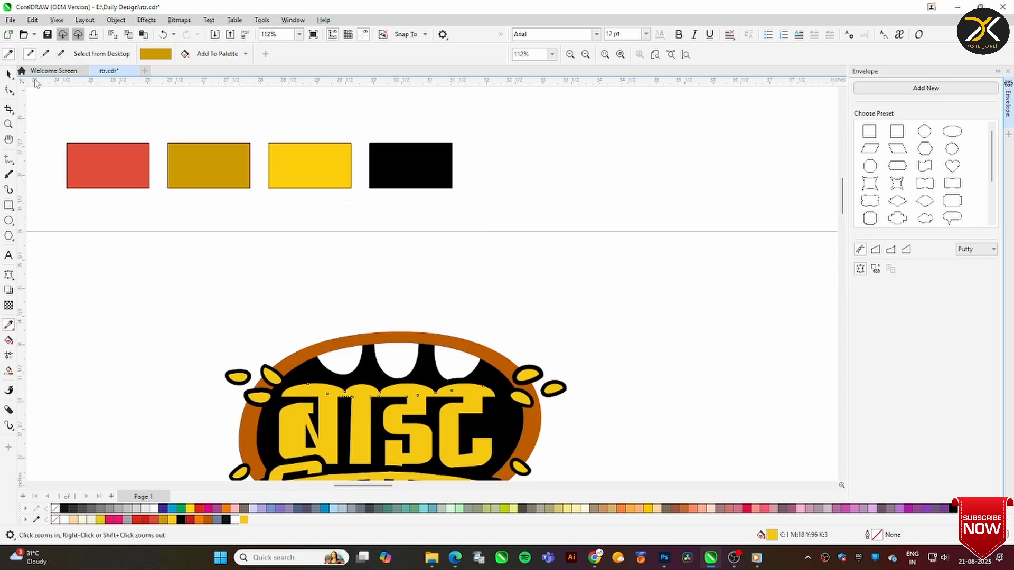
click(8, 74)
Move the chef picture, the PURE VEG badge and the red Hindi menu text off the page to its left
scroll(565, 220, down, 6)
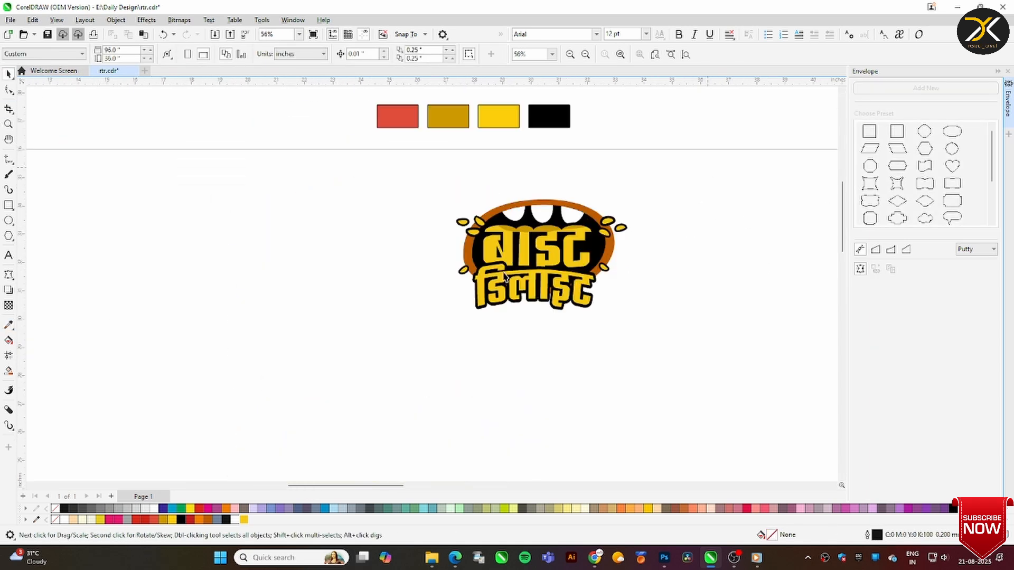
click(1007, 71)
drag(560, 486, 702, 485)
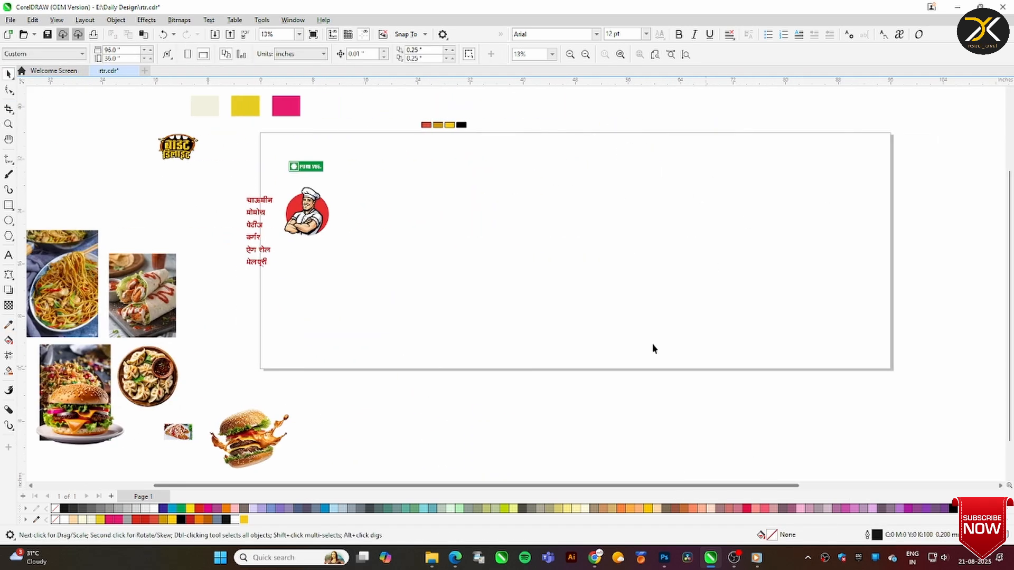
drag(372, 145, 230, 283)
drag(324, 211, 239, 207)
click(325, 195)
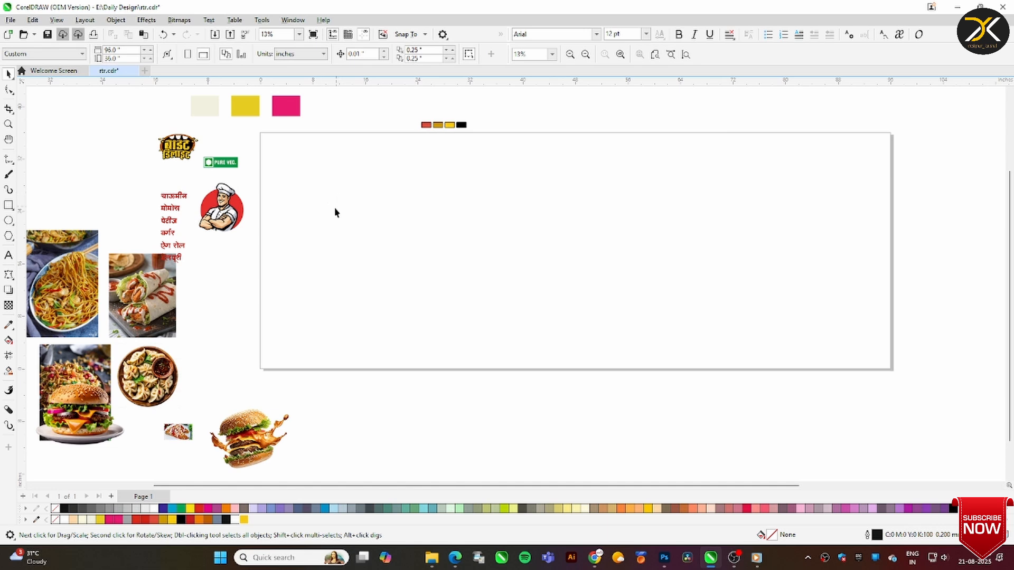
Add a page-sized rectangle, fill it with the cream of the sample rectangle and remove its outline
double_click(9, 206)
click(9, 325)
click(205, 106)
click(311, 174)
key(space)
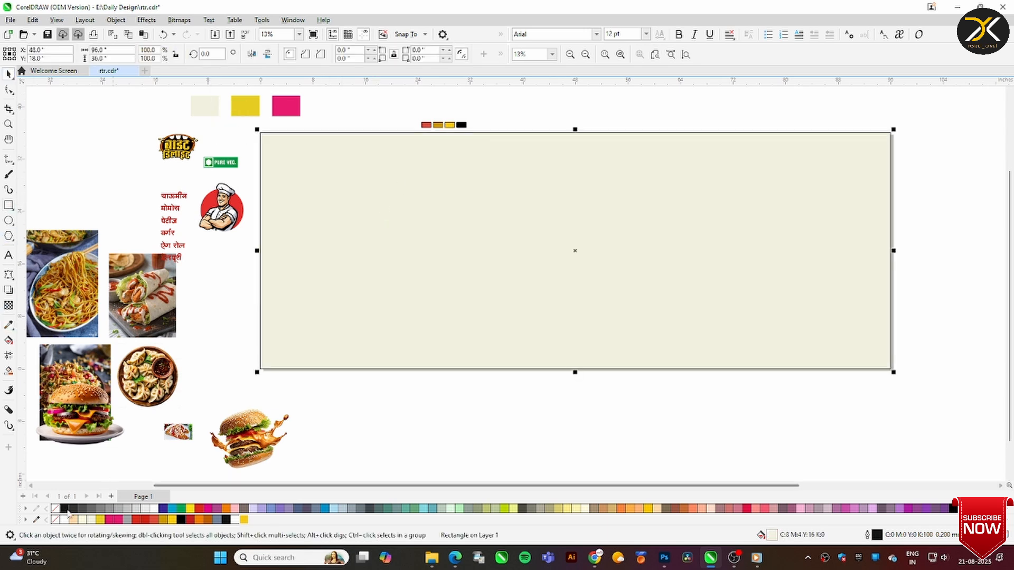
click(374, 415)
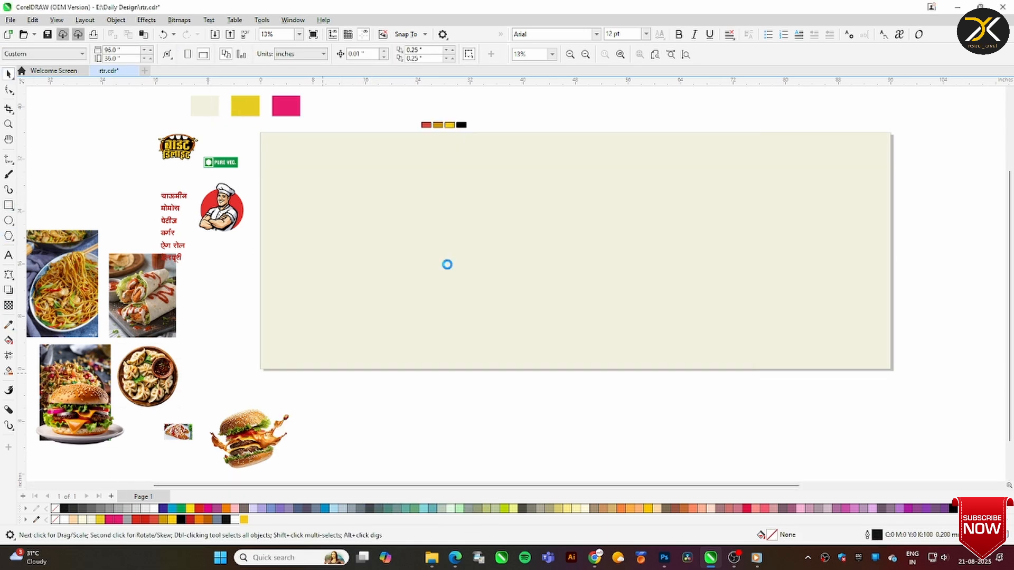
Bring in the reference banner file u from the Daily Design folder on the E: drive
key(ctrl+i)
click(61, 394)
click(72, 410)
double_click(196, 96)
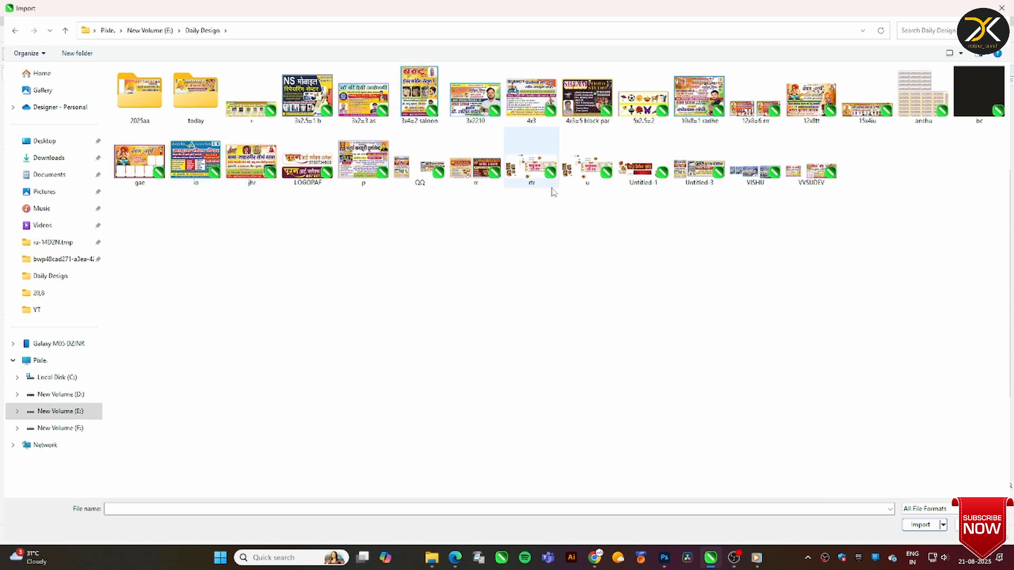
double_click(538, 170)
click(341, 241)
double_click(588, 166)
click(451, 220)
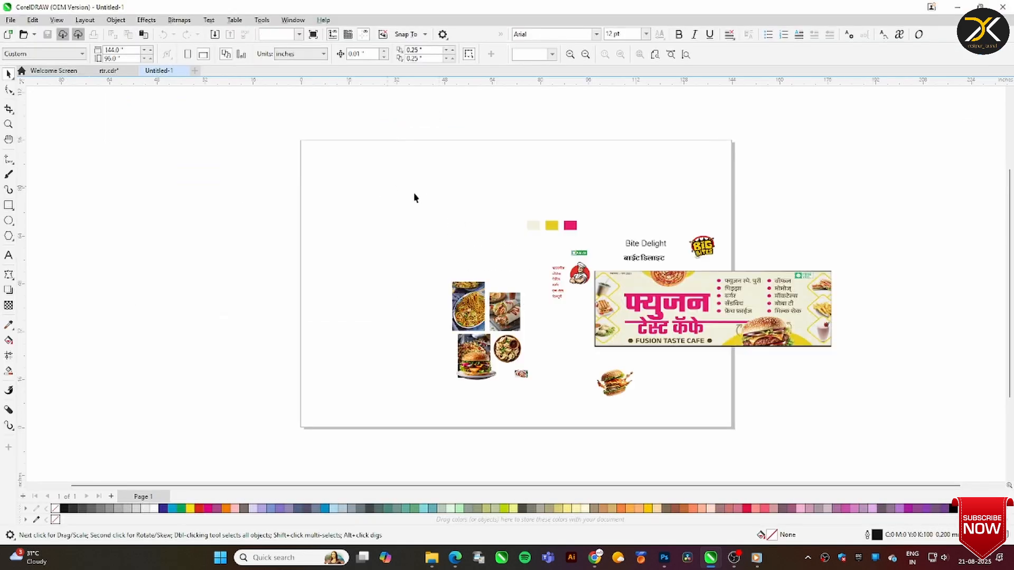
Examine the layout of the फ्युजन टेस्ट कॅफे banner and close its untitled document
drag(686, 312, 429, 327)
key(z)
drag(325, 279, 645, 392)
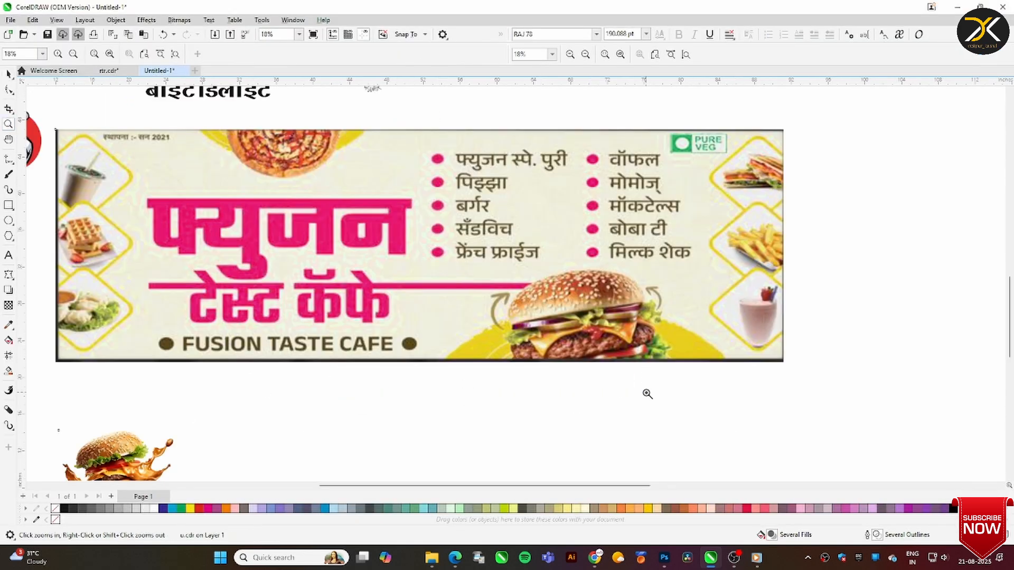
click(184, 70)
click(553, 250)
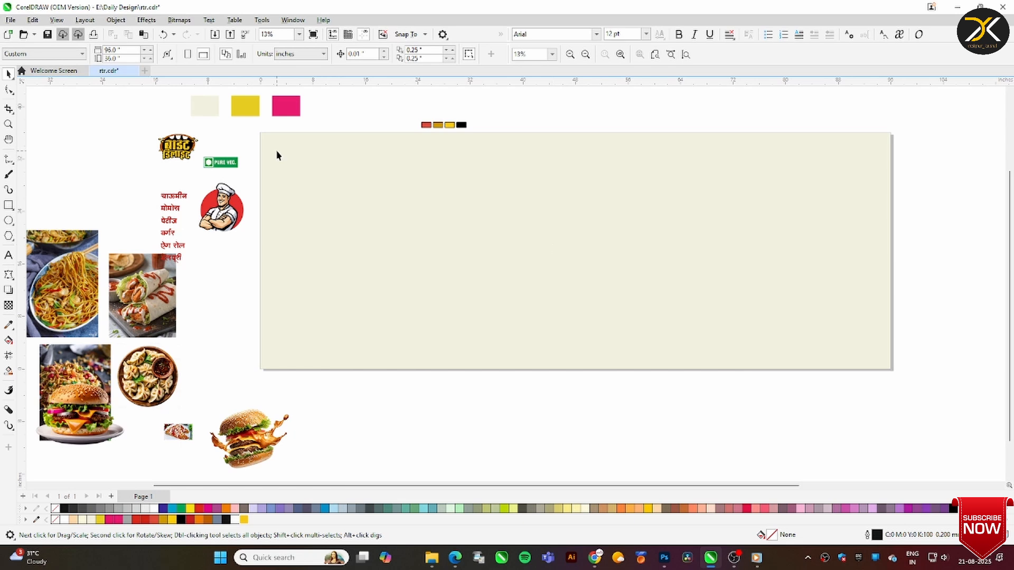
Give the cream background rectangle an outline in the pink of the sample rectangle
click(322, 158)
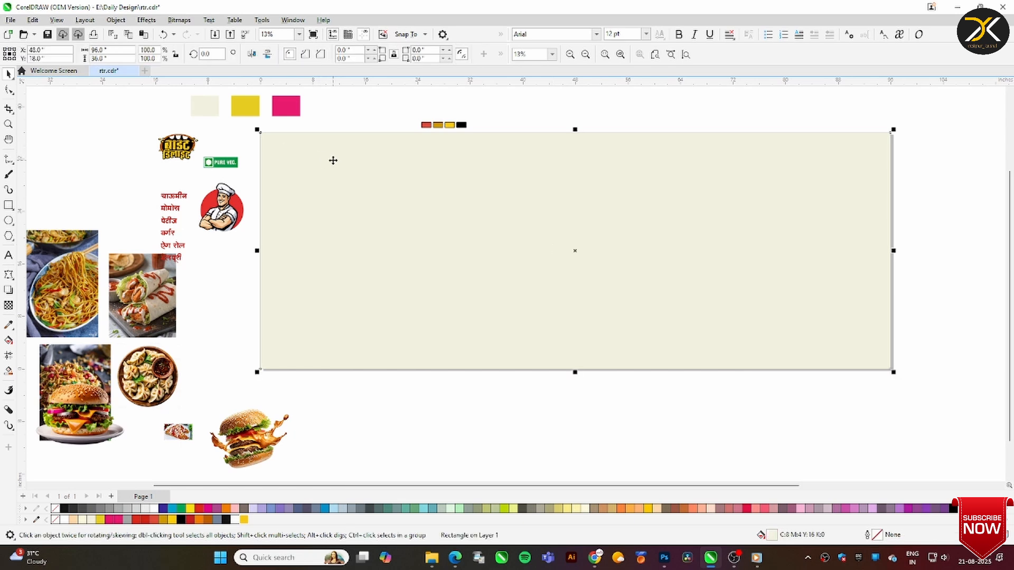
drag(893, 130, 889, 134)
key(ctrl+z)
right_click(115, 521)
key(i)
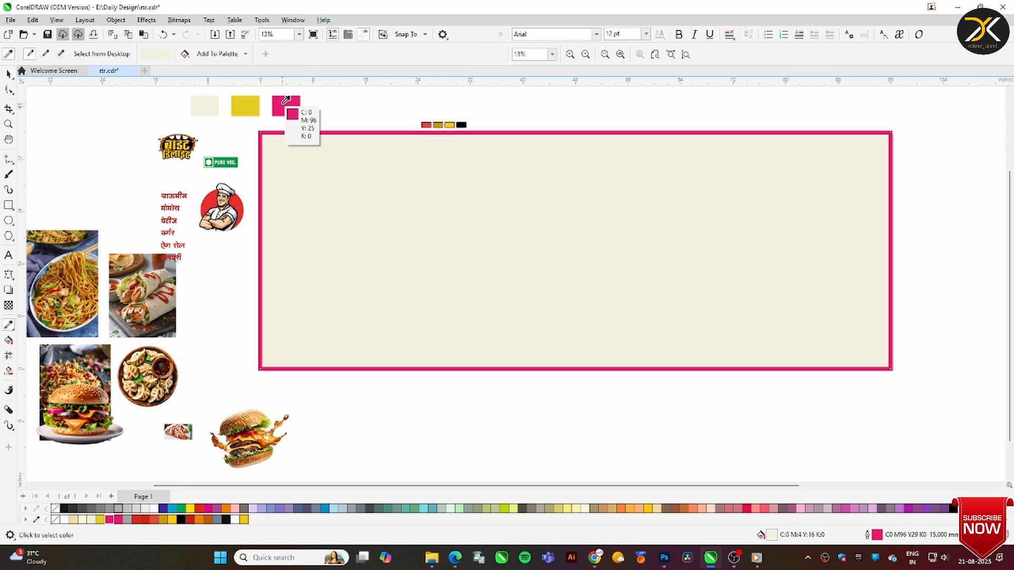
click(295, 135)
key(space)
Set the pink outline of the background rectangle to a width of 8 mm
key(F12)
text(10)
key(Return)
key(F12)
text(8)
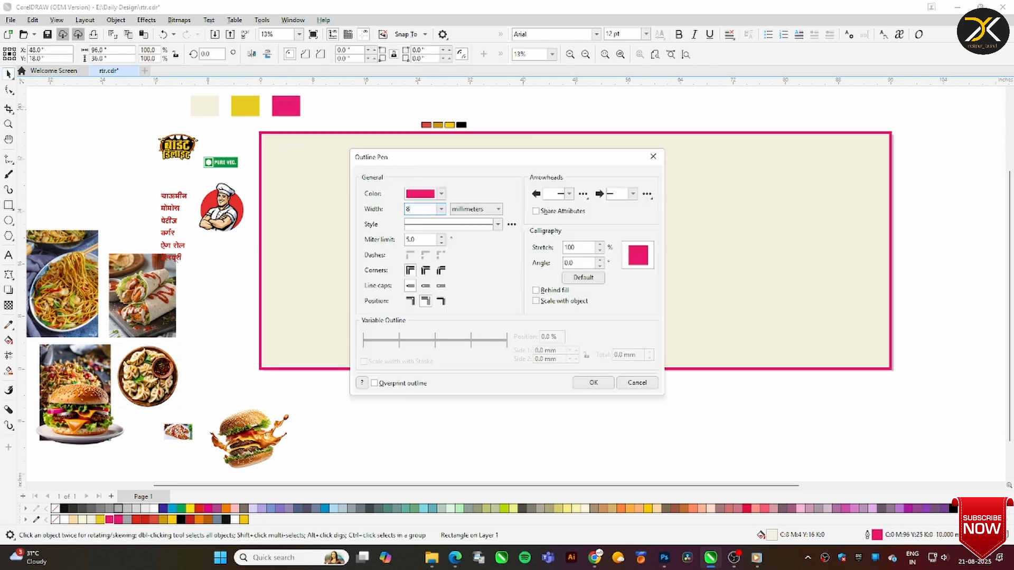
key(Return)
click(520, 116)
Draw a rectangle about 12.7 by 11 in over the page's upper left edge, with about 1.45-inch rounded corners, rotated about 19°
key(F6)
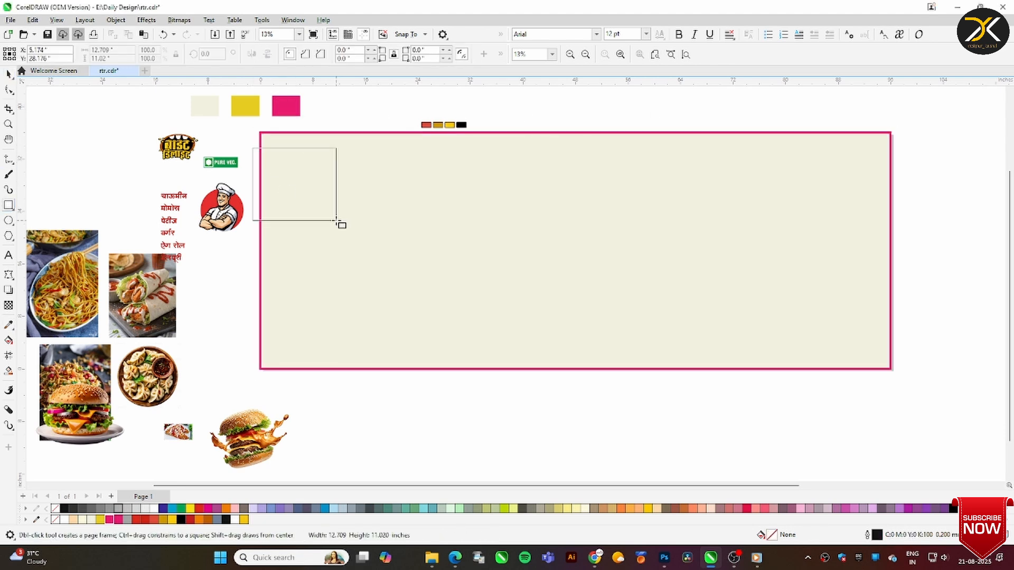
key(space)
click(296, 204)
drag(339, 222, 356, 209)
drag(308, 193, 303, 192)
click(353, 123)
click(307, 165)
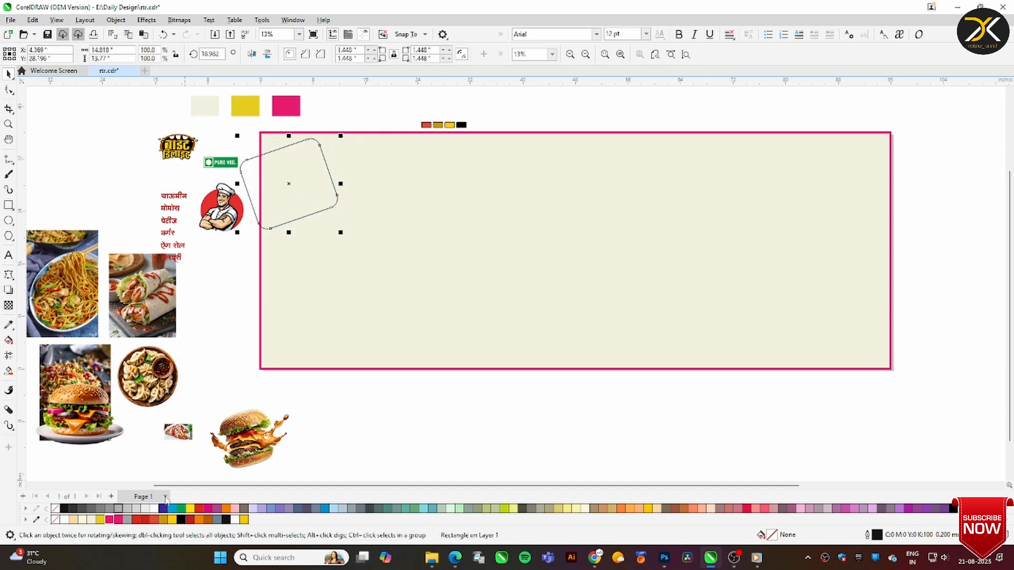
Fill the rounded rectangle with white and give it a yellow 10 mm outline
click(154, 509)
right_click(154, 508)
right_click(243, 520)
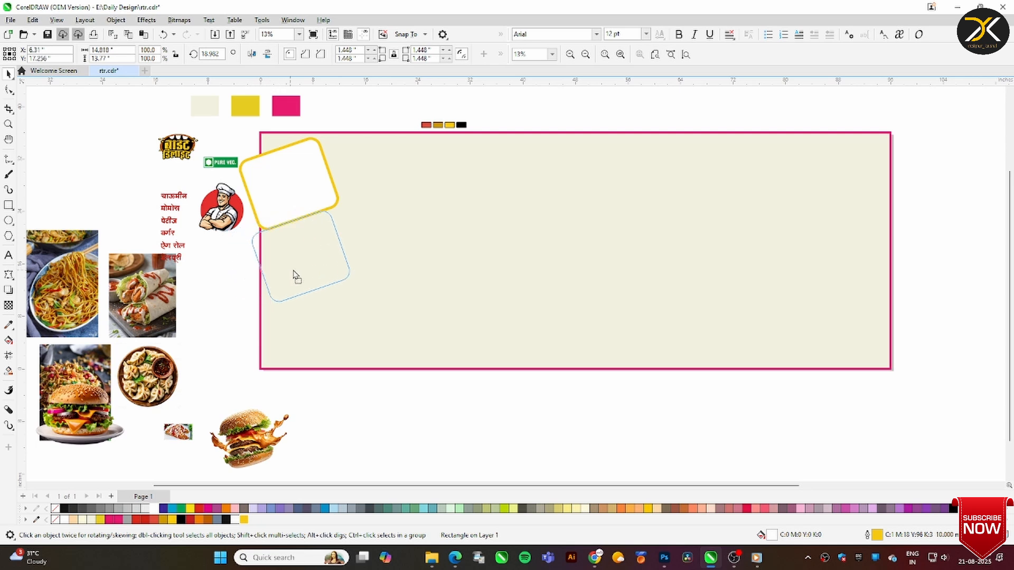
Stack two rotated, enlarged duplicates of the white card below it along the page's left edge and widen all three cards
drag(278, 274, 279, 274)
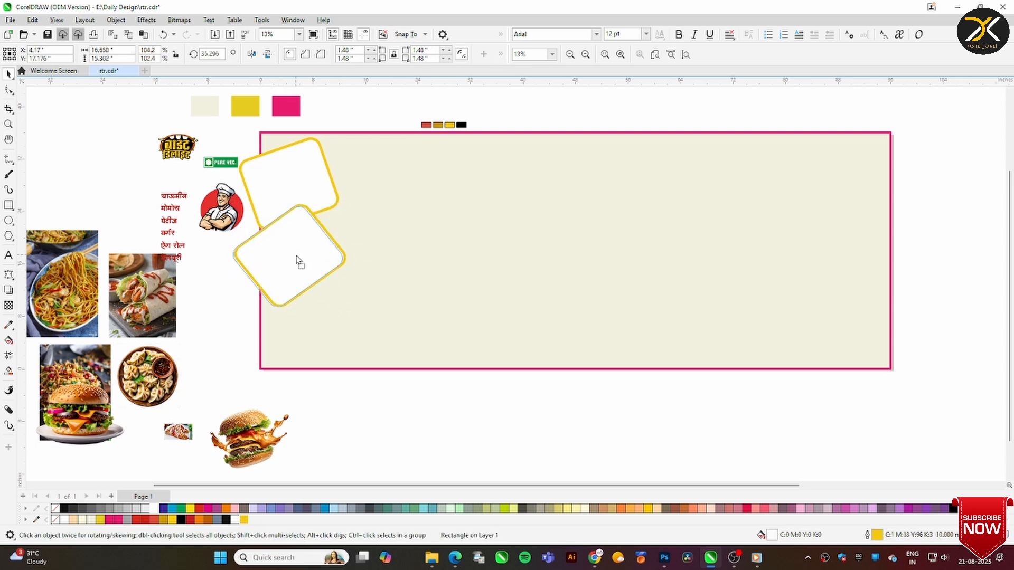
drag(301, 342, 297, 339)
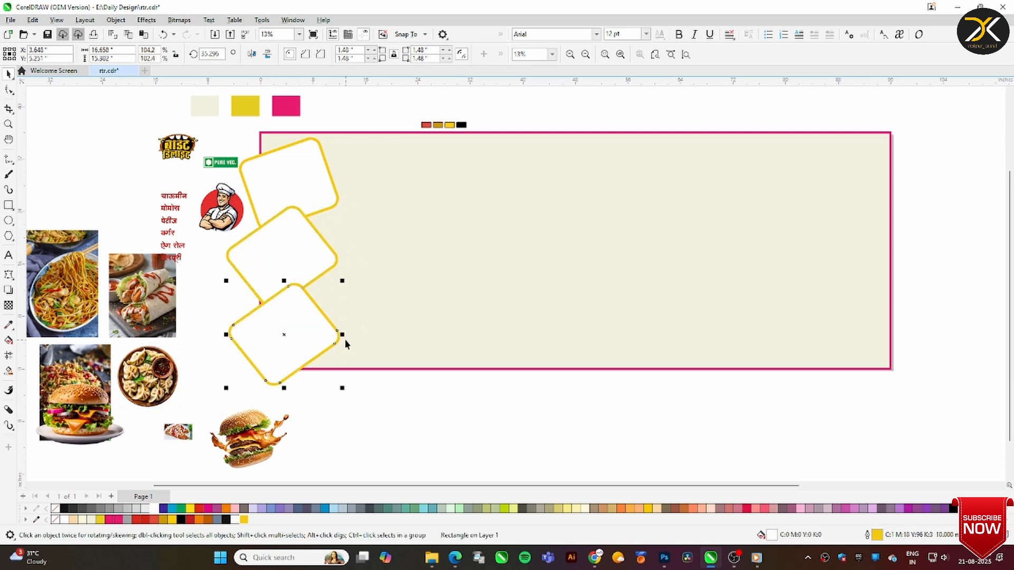
shift+click(299, 254)
shift+click(301, 185)
drag(348, 261, 357, 263)
drag(313, 260, 367, 258)
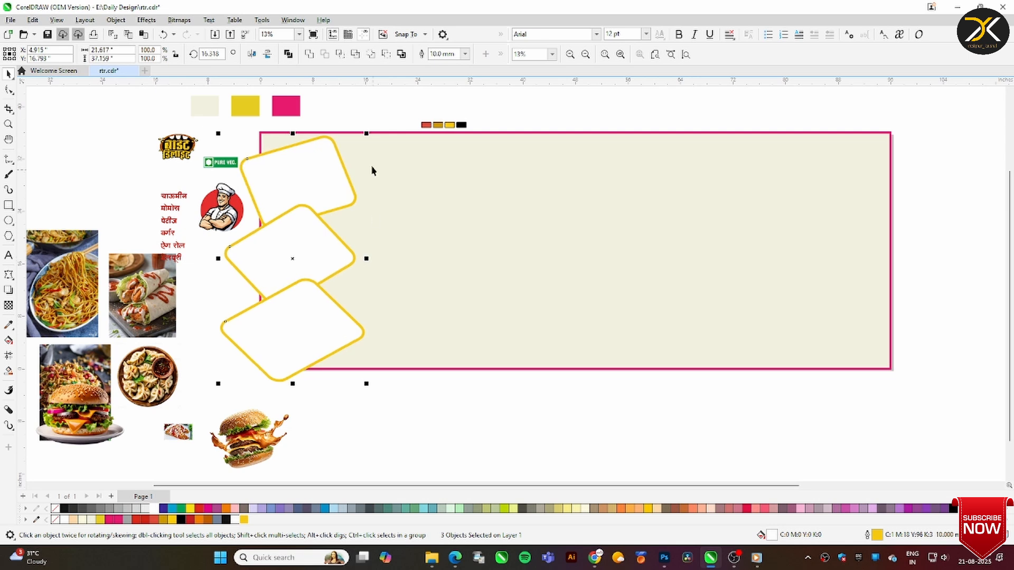
drag(367, 134, 365, 136)
Try to crop the three white cards to the area inside the banner's pink border
key(c)
drag(265, 138, 447, 368)
key(Return)
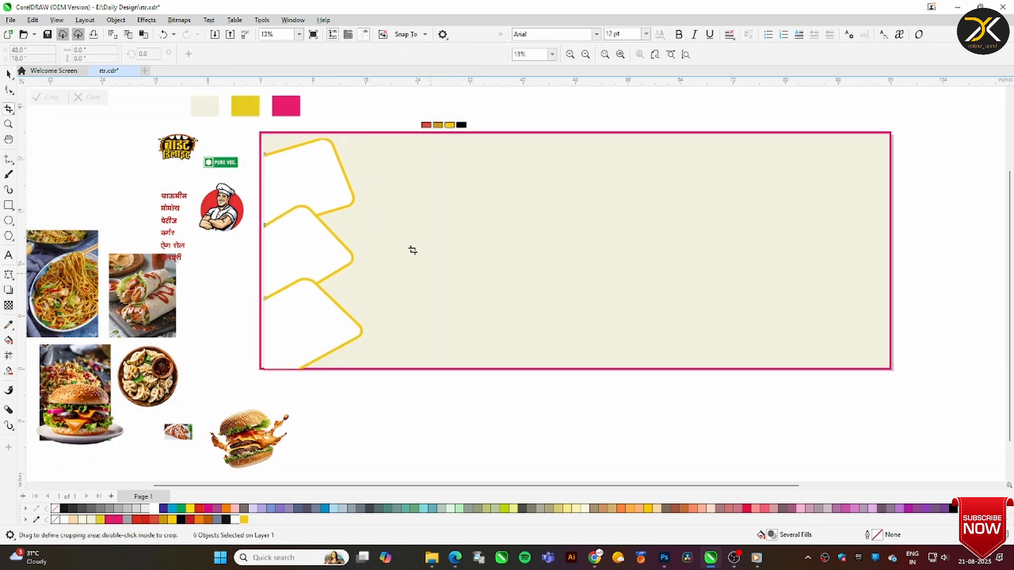
key(space)
scroll(475, 194, up, 4)
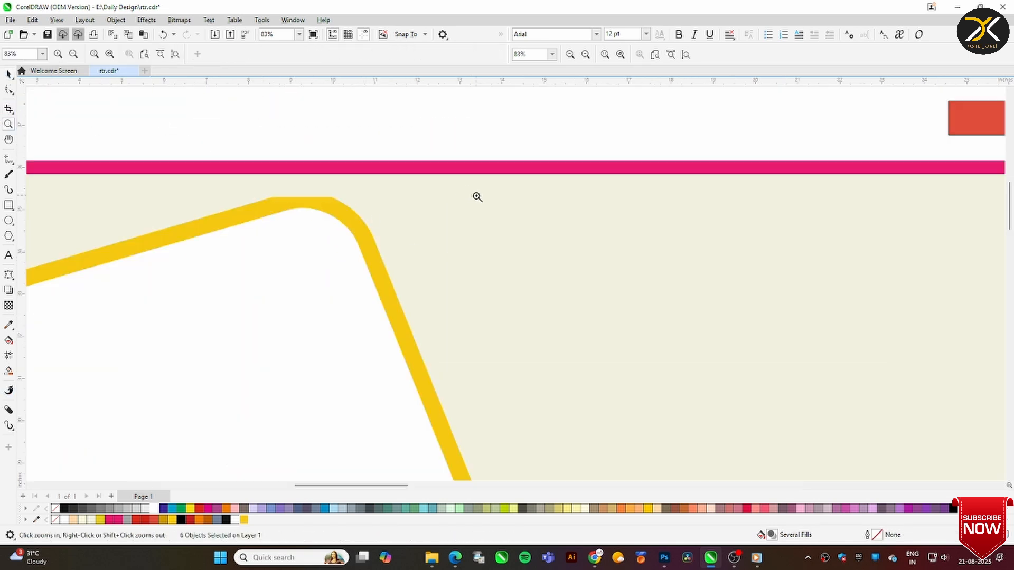
scroll(514, 265, down, 4)
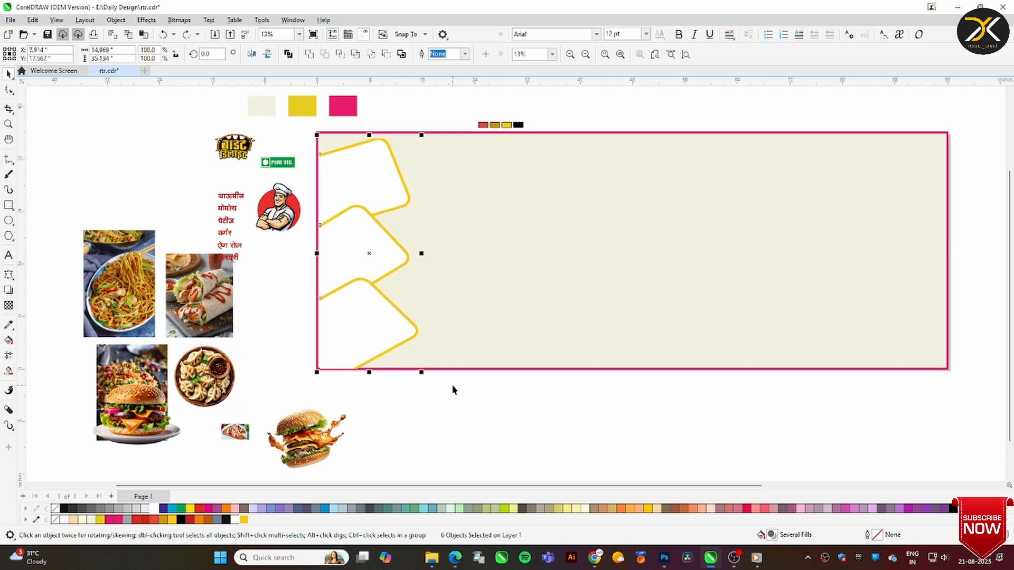
key(ctrl+z)
Crop the three white cards to the banner's inner edge and group them
click(8, 109)
drag(317, 132, 500, 370)
double_click(443, 333)
drag(323, 139, 502, 379)
drag(472, 332, 467, 329)
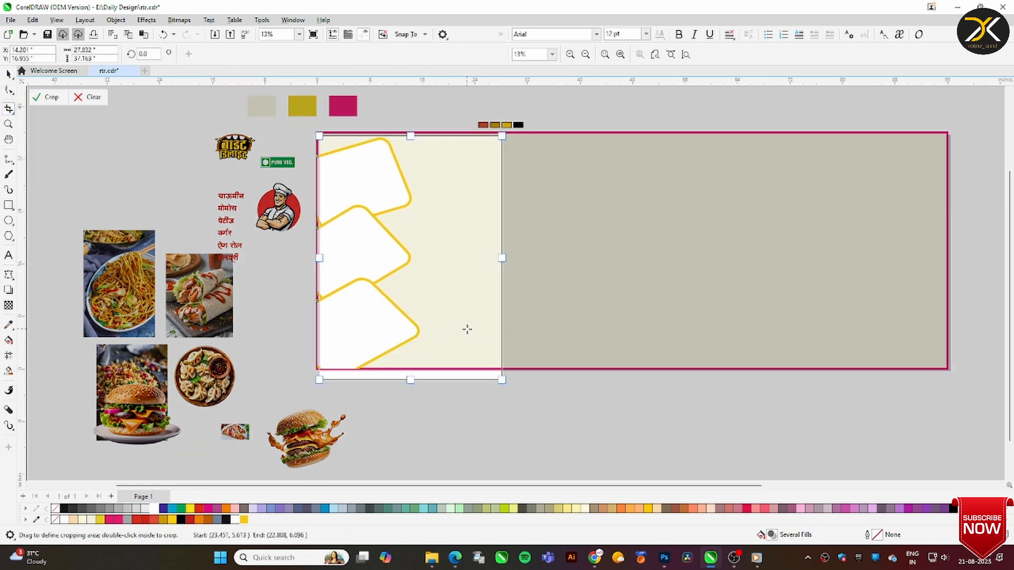
double_click(449, 298)
key(space)
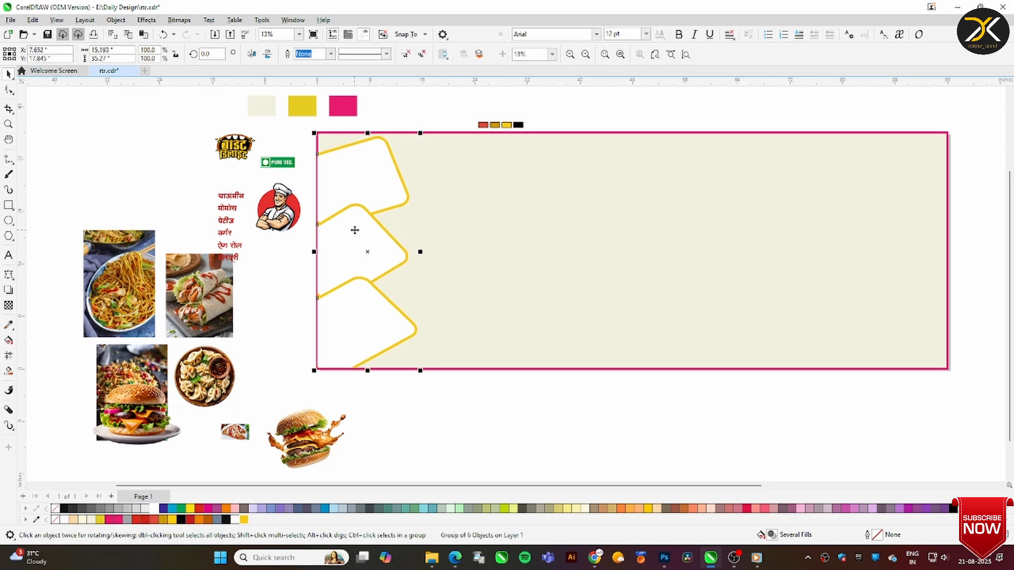
Duplicate the card group, mirror the copy horizontally and align it to the banner's right edge
key(KP_Add)
click(252, 53)
shift+click(573, 193)
key(r)
click(705, 377)
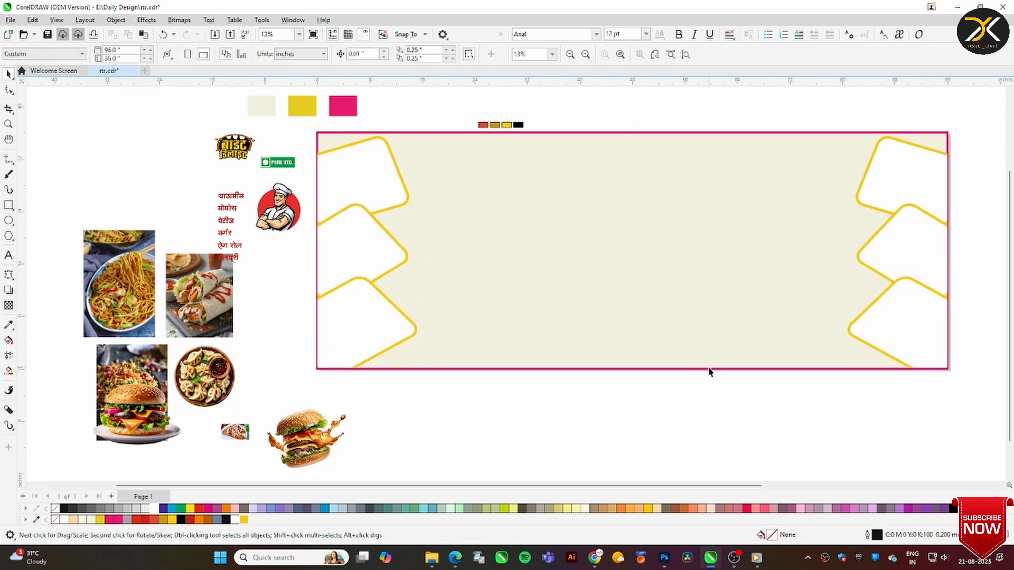
Draw an arch about 39 by 8.8 in across the banner's lower edge, turn its enclosed area into a yellow shape and delete the guide curve
key(F5)
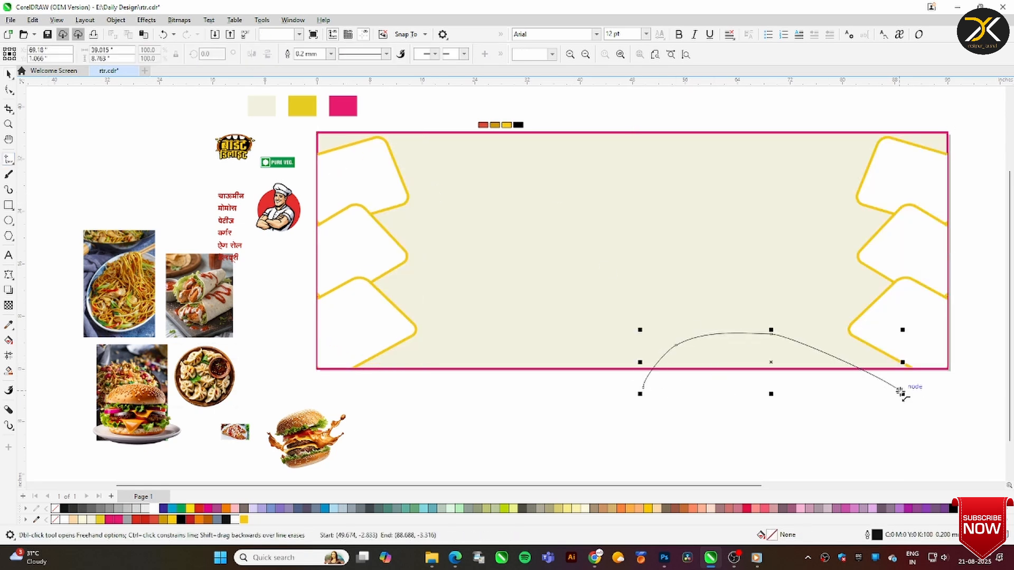
key(F10)
click(9, 371)
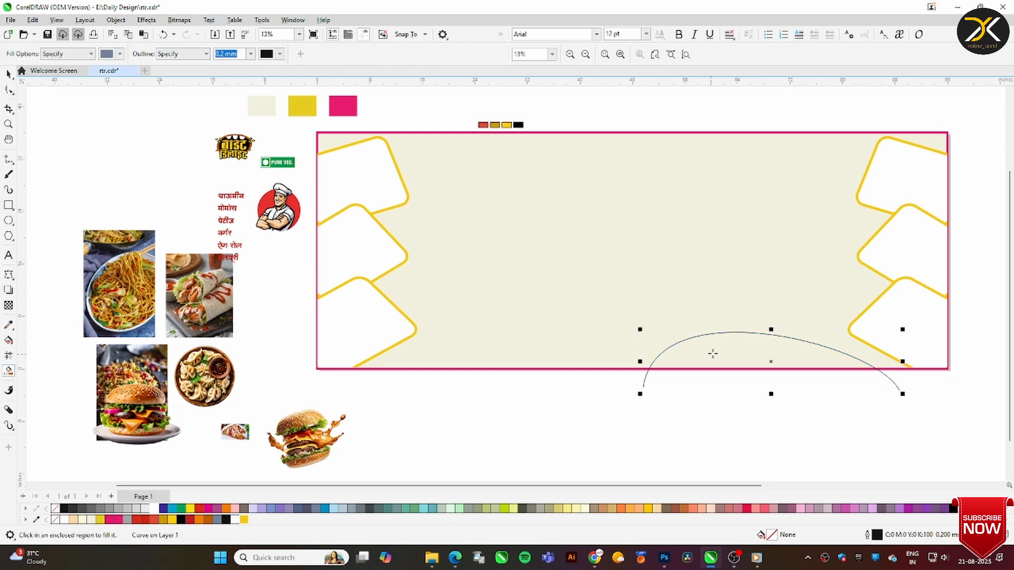
click(712, 353)
click(8, 74)
click(645, 379)
key(Delete)
click(695, 356)
click(243, 521)
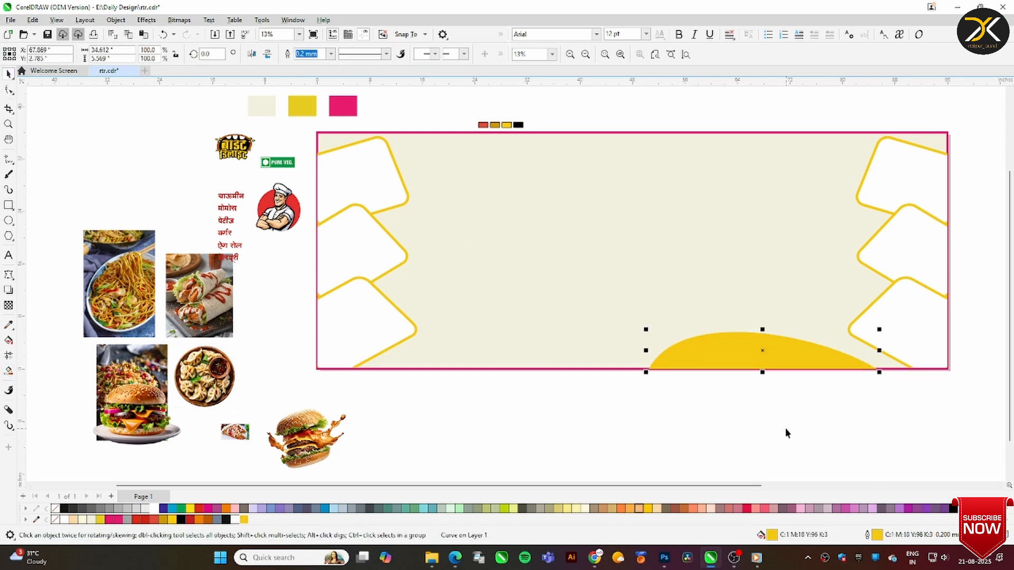
PowerClip the yellow arch inside the banner background
right_click(802, 352)
click(833, 166)
click(738, 192)
Inside the banner's PowerClip, place a copy of the yellow arch rotated 180° along the upper edge and finish editing
right_click(737, 192)
click(740, 280)
click(719, 341)
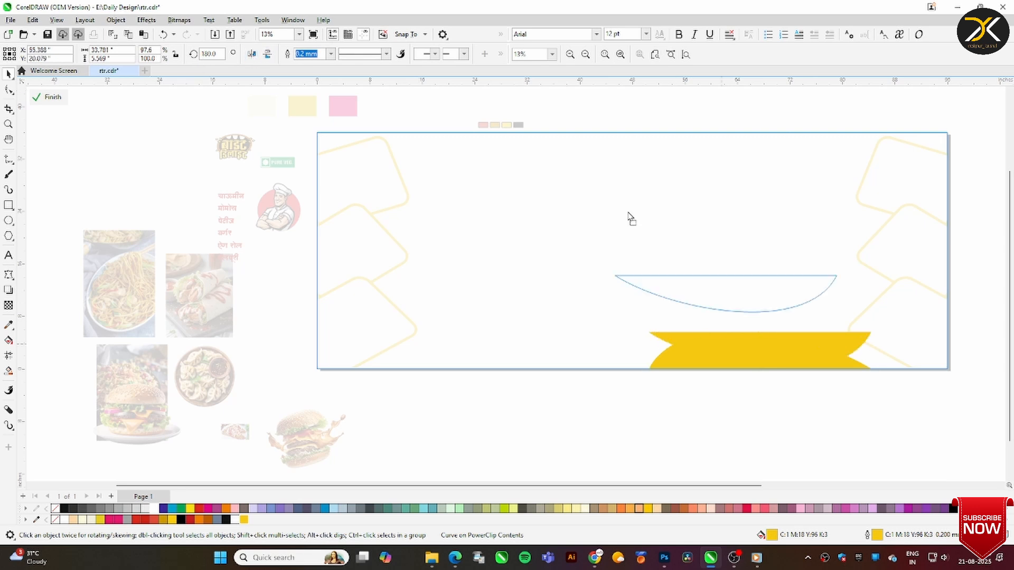
drag(628, 214, 551, 145)
drag(701, 151, 660, 151)
right_click(605, 149)
click(633, 156)
click(646, 114)
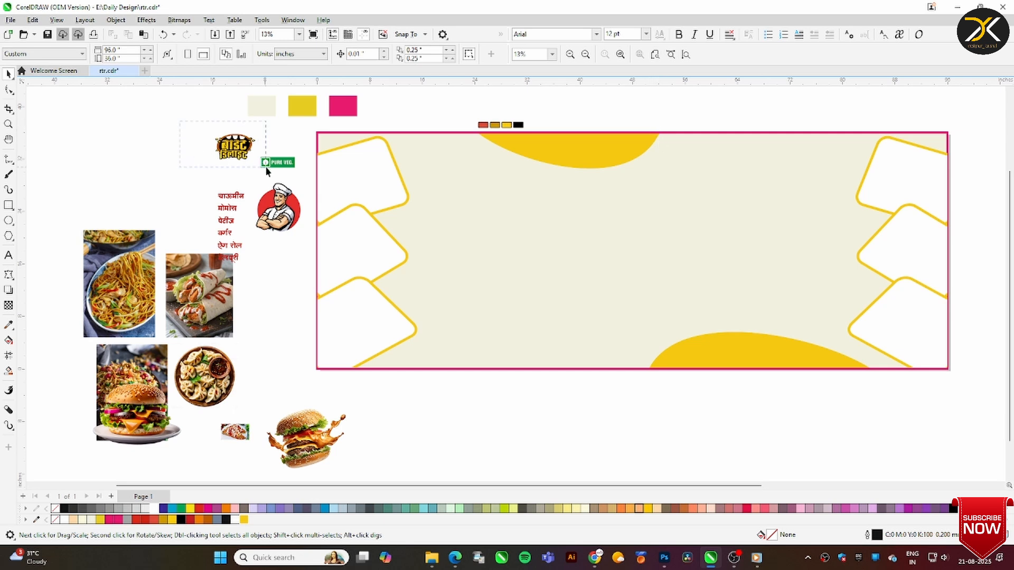
Place the logo enlarged and horizontally centred on the banner, and the PURE VEG. badge beside the upper right card
drag(237, 148, 712, 280)
drag(621, 203, 666, 217)
shift+click(753, 244)
key(c)
click(670, 219)
drag(277, 162, 829, 151)
click(827, 121)
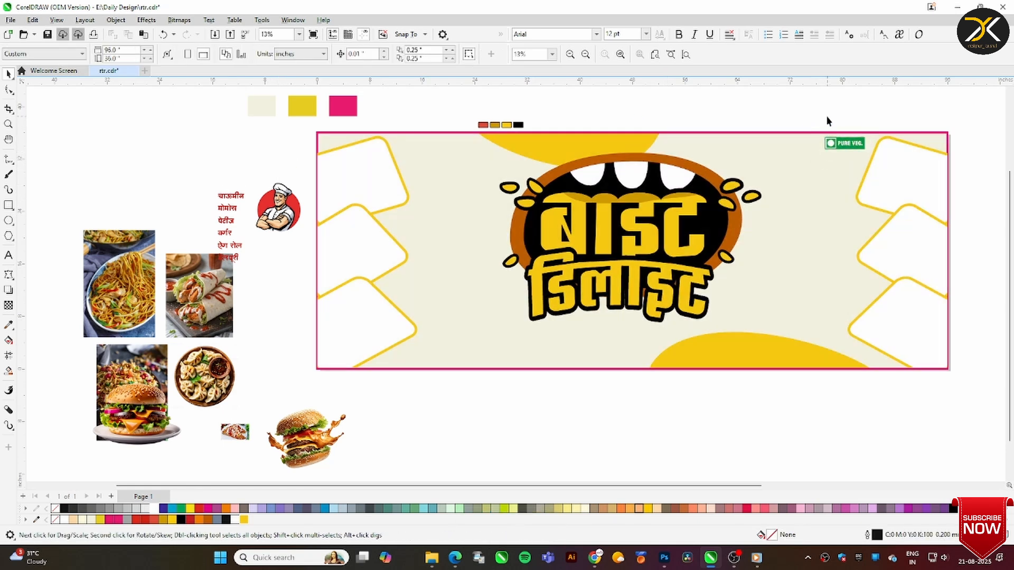
Place the splashing burger enlarged over the lower yellow shape and crop its image just above the banner's bottom edge
drag(315, 436, 763, 331)
drag(799, 301, 830, 278)
drag(767, 326, 766, 331)
drag(831, 280, 830, 287)
click(8, 108)
drag(710, 273, 824, 365)
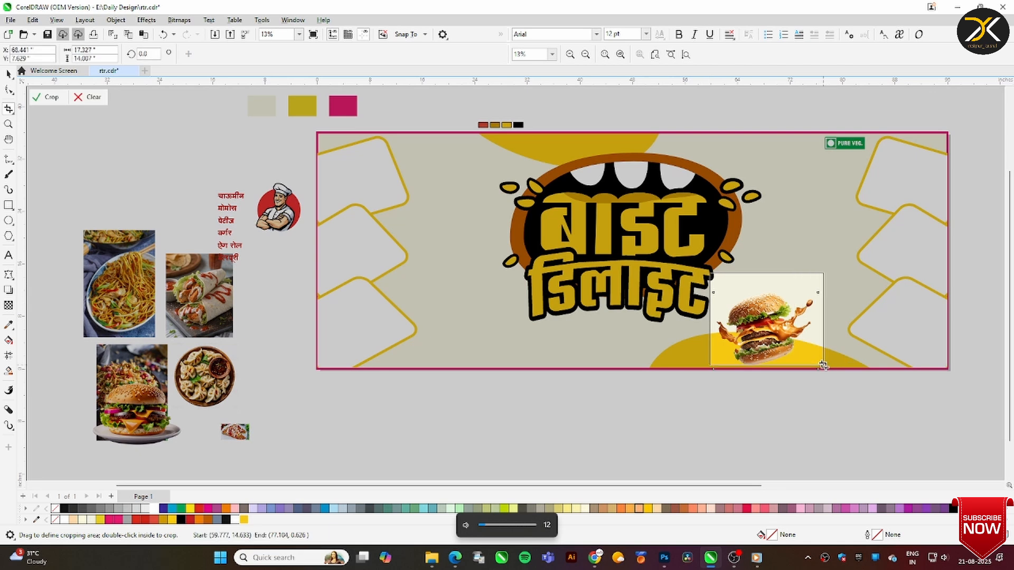
key(Return)
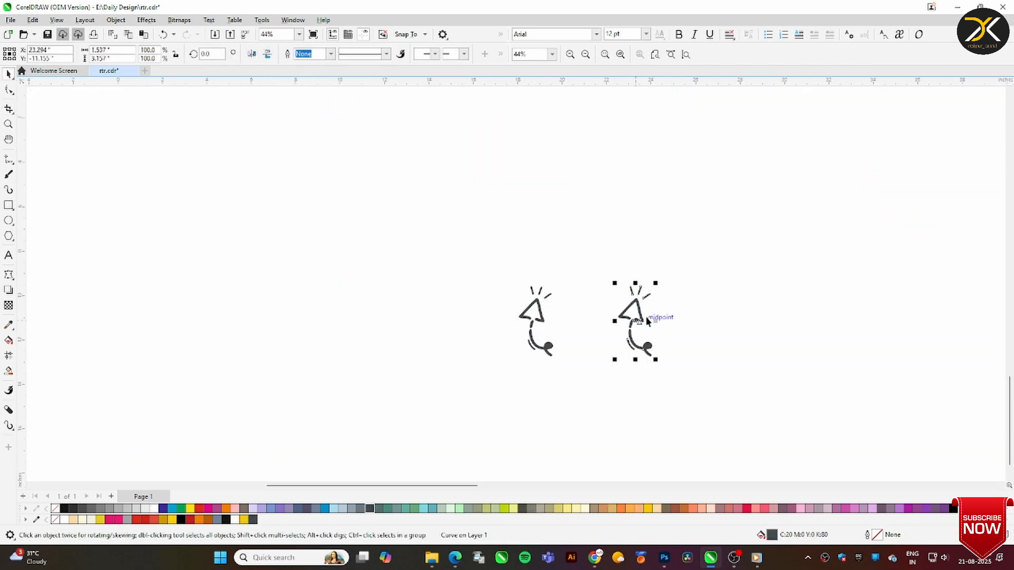
Mirror the copied arrow doodle horizontally, then move both doodles onto the burger and enlarge them to about 14.9 by 7.8 in overall
click(252, 53)
drag(484, 256, 738, 384)
key(F4)
drag(453, 453, 751, 365)
drag(775, 350, 838, 307)
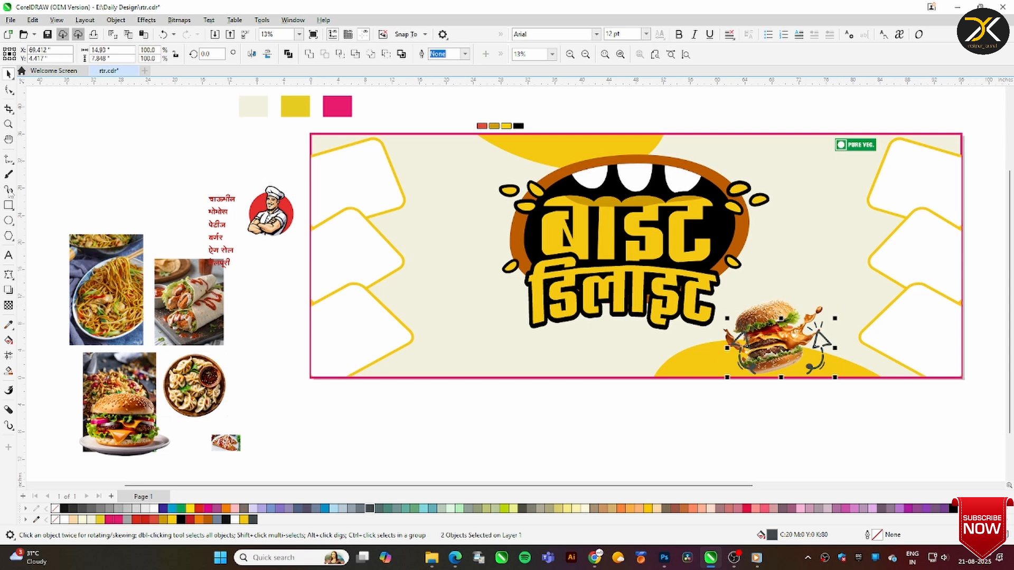
Fill both arrow doodles with orange
key(z)
click(870, 380)
click(227, 509)
key(space)
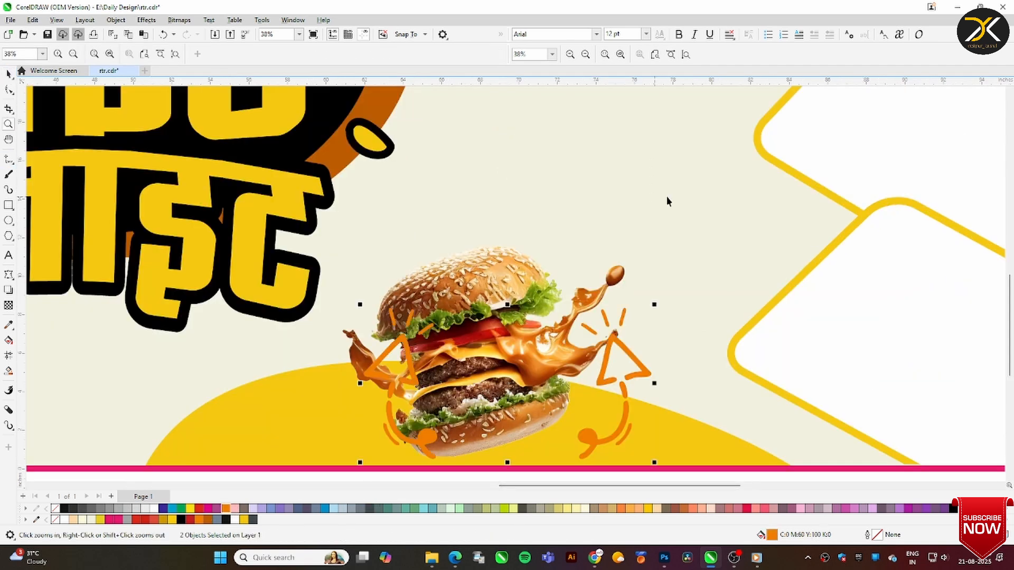
Move the left arrow doodle to the burger's left side and shrink it
click(668, 200)
drag(402, 342, 328, 333)
drag(367, 294, 359, 313)
click(328, 331)
Delete the right arrow doodle, lower the burger to the banner's bottom edge and resize its image to about 15.6 by 10.8 in
click(465, 296)
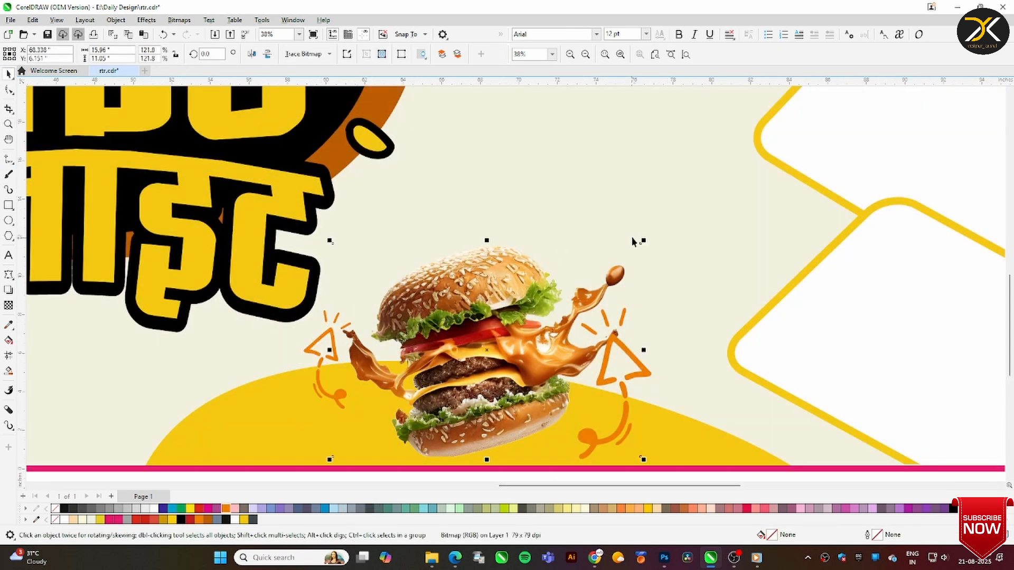
drag(643, 243, 632, 250)
click(642, 375)
key(Delete)
drag(545, 388, 521, 420)
drag(626, 288, 642, 276)
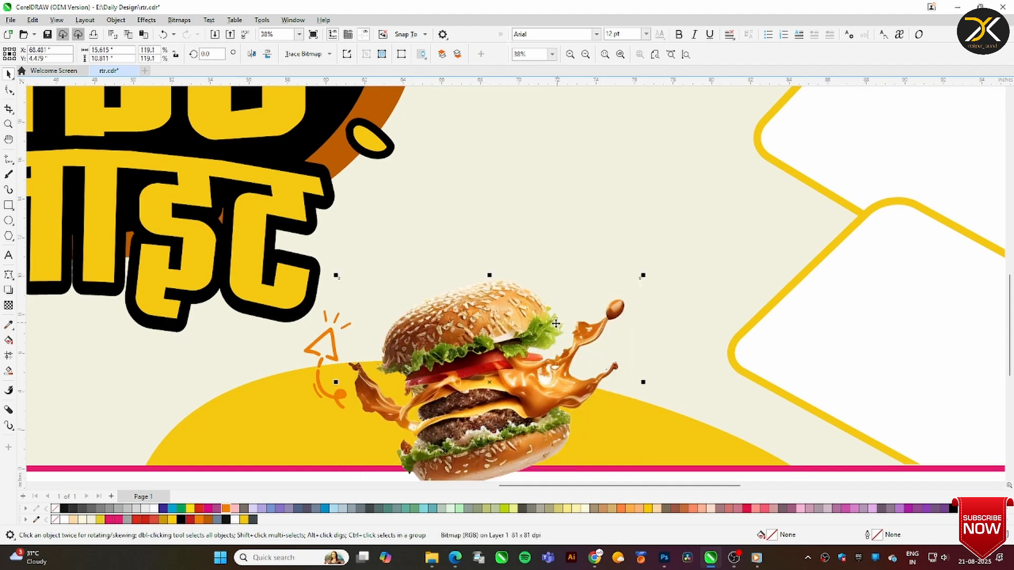
Rotate the remaining arrow doodle slightly clockwise and place a mirrored copy on the burger's right side
drag(333, 344, 334, 356)
click(333, 356)
drag(353, 320, 362, 329)
key(Escape)
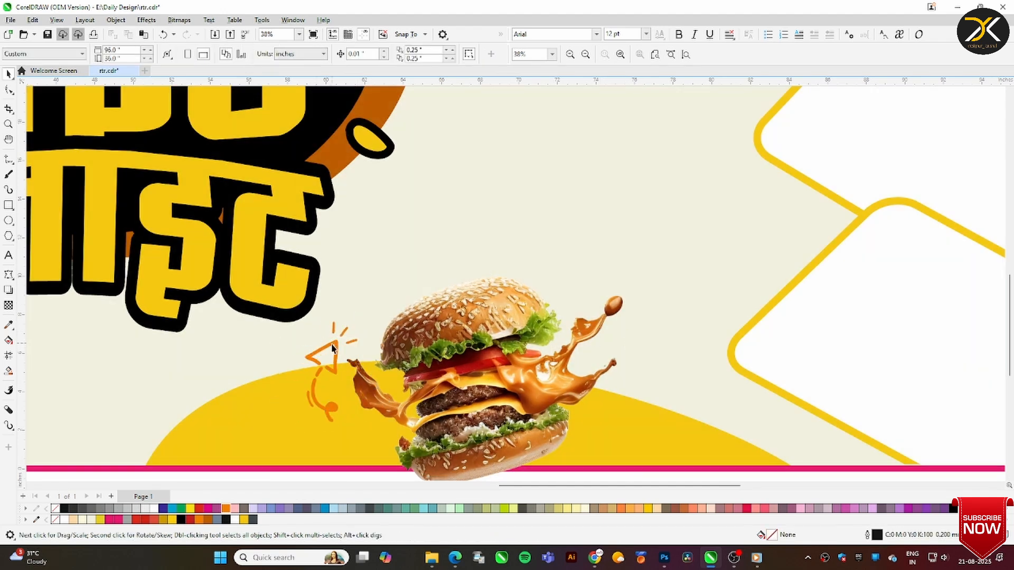
drag(316, 375, 638, 375)
right_click(638, 376)
PowerClip the burger image inside the banner background
click(497, 339)
right_click(493, 338)
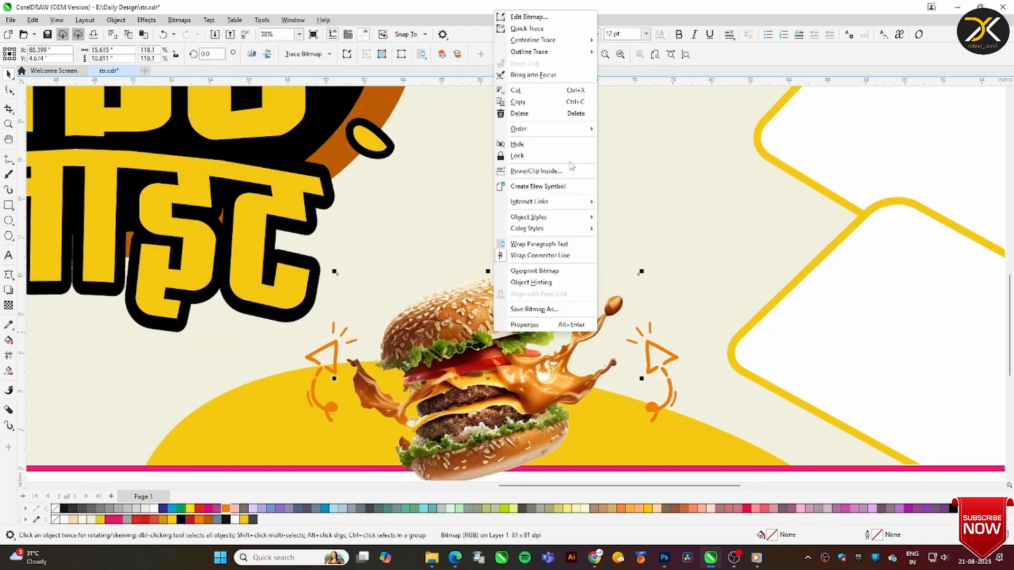
click(554, 171)
click(479, 239)
Raise the right arrow doodle beside the sauce splash and recolour both doodles a darker orange
key(F4)
key(Escape)
drag(839, 340, 828, 310)
click(828, 310)
drag(843, 409, 696, 288)
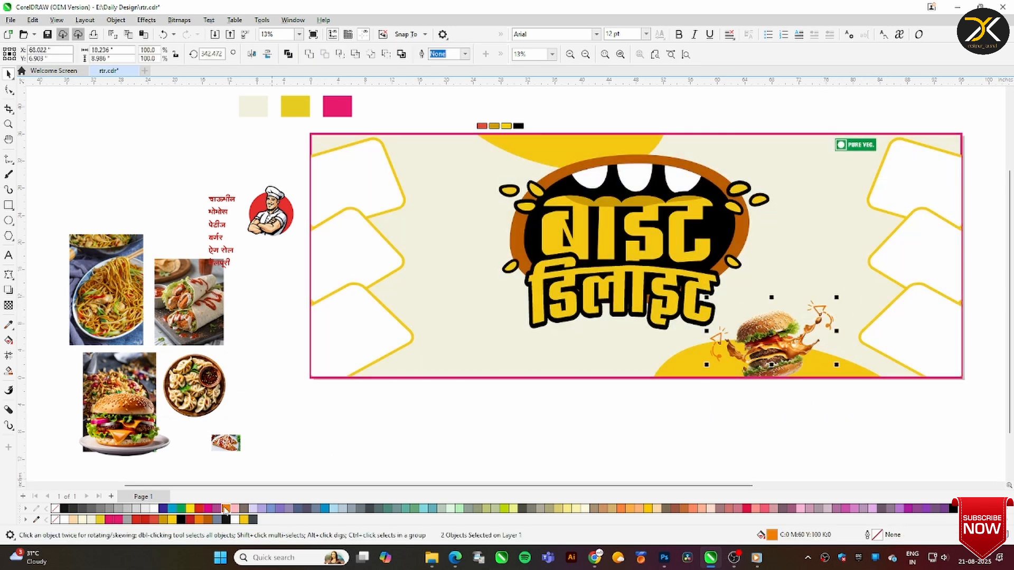
click(500, 436)
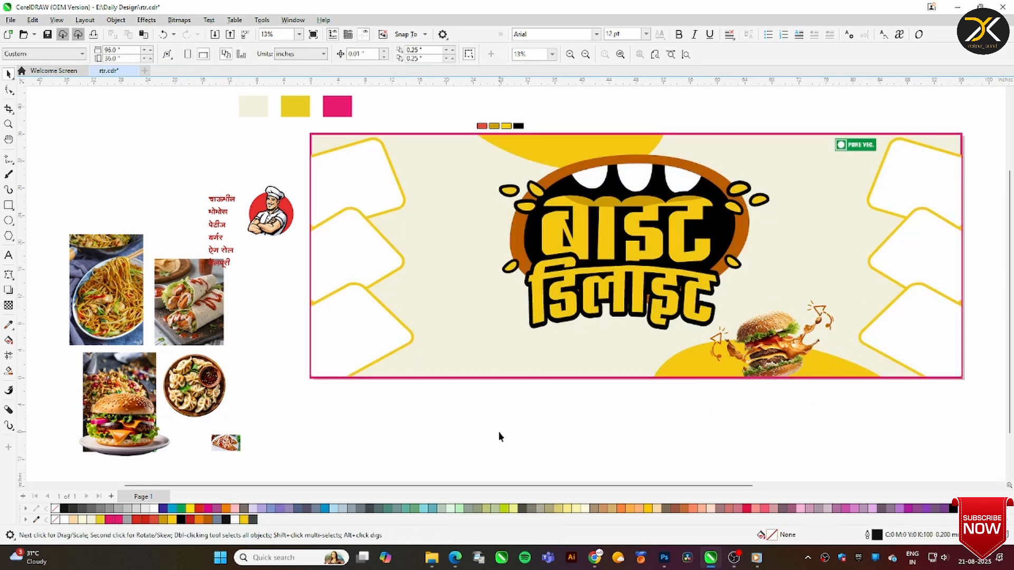
Spread the noodle, burger, roll and dumpling photos apart on the pasteboard beside the banner
drag(112, 277, 82, 185)
drag(123, 422, 358, 445)
drag(119, 396, 112, 443)
drag(189, 306, 85, 374)
drag(195, 386, 195, 321)
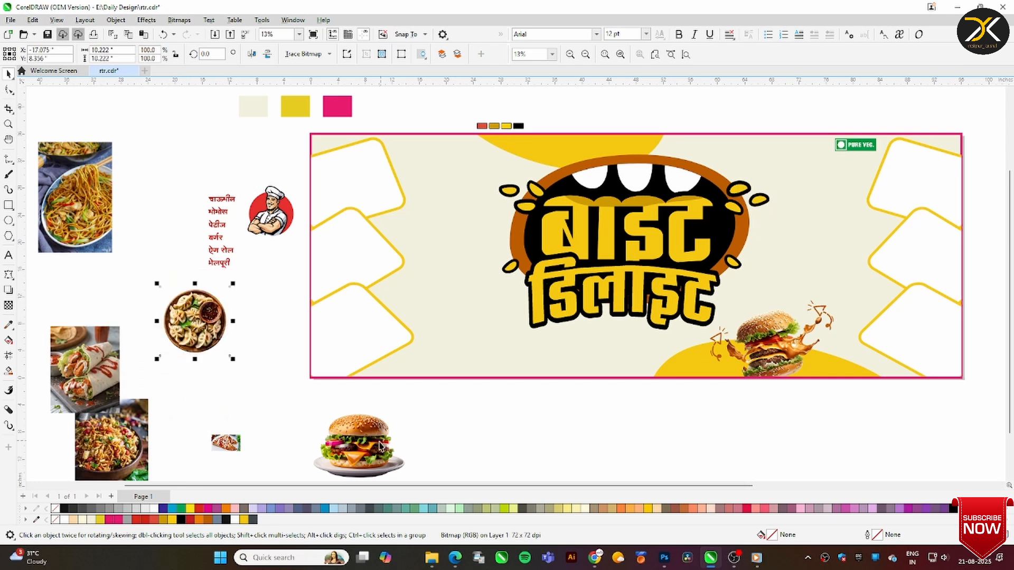
drag(359, 446, 223, 344)
drag(74, 197, 104, 234)
Ungroup the left cards, try moving the top one out of the banner and undo that move
click(374, 178)
right_click(374, 177)
click(409, 207)
drag(369, 172, 264, 195)
key(ctrl+z)
PowerClip the noodle photo inside the upper left card and adjust its size within the frame
right_click(112, 213)
click(156, 375)
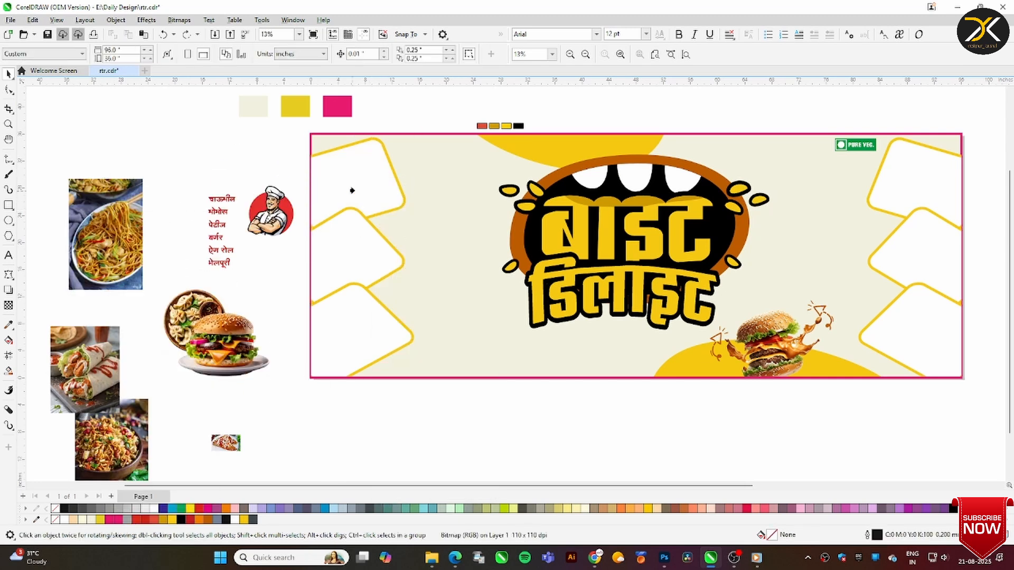
click(352, 190)
right_click(367, 169)
key(Escape)
right_click(349, 184)
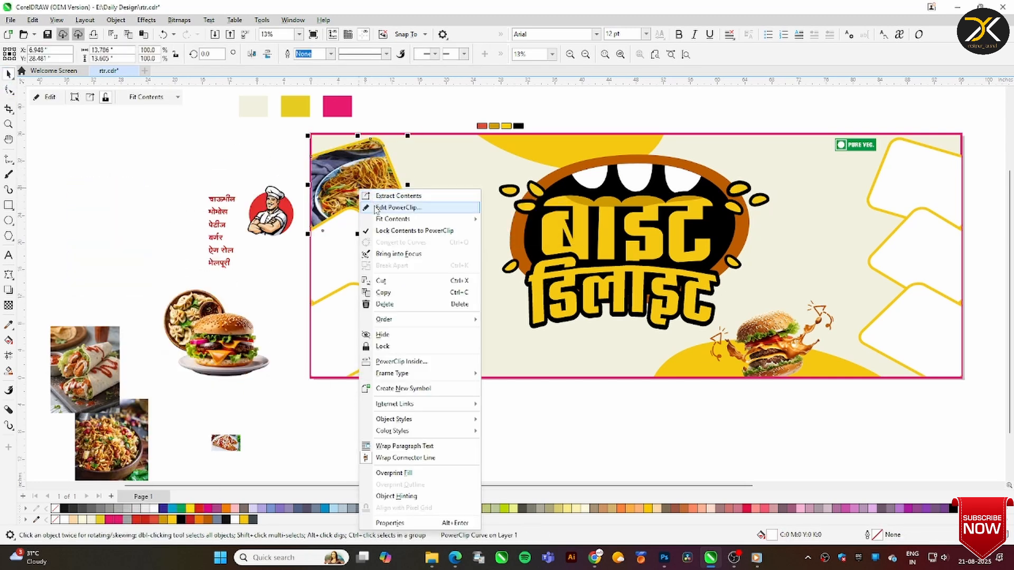
click(390, 203)
drag(357, 135, 358, 131)
right_click(356, 174)
click(391, 181)
PowerClip the plated burger photo inside the middle left card and shift it slightly left within the frame
drag(230, 339, 170, 285)
right_click(170, 286)
click(213, 383)
click(362, 248)
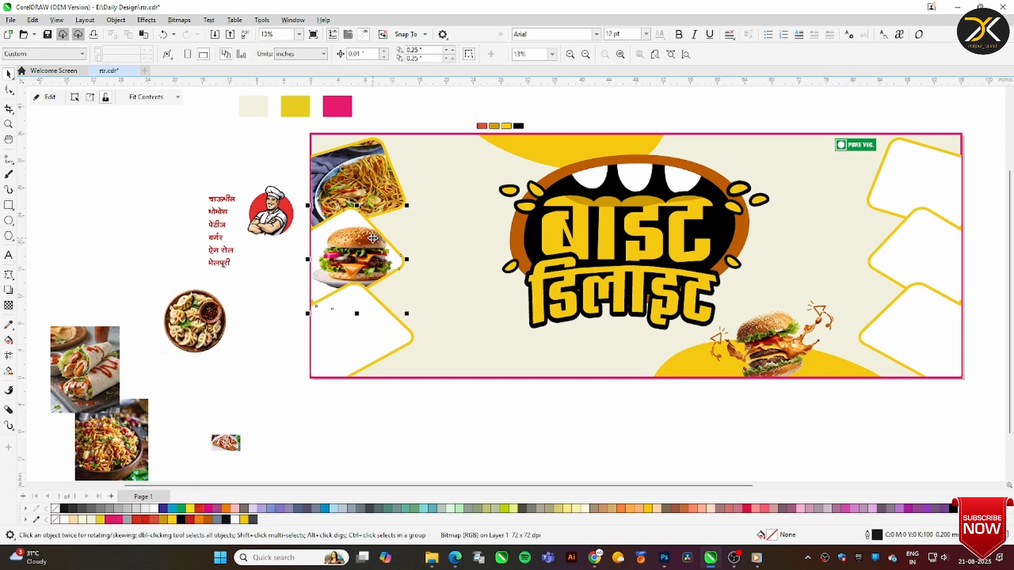
right_click(366, 247)
click(389, 222)
right_click(355, 210)
click(370, 217)
PowerClip the dumpling photo inside the lower left card and stretch it to fill the frame
right_click(214, 317)
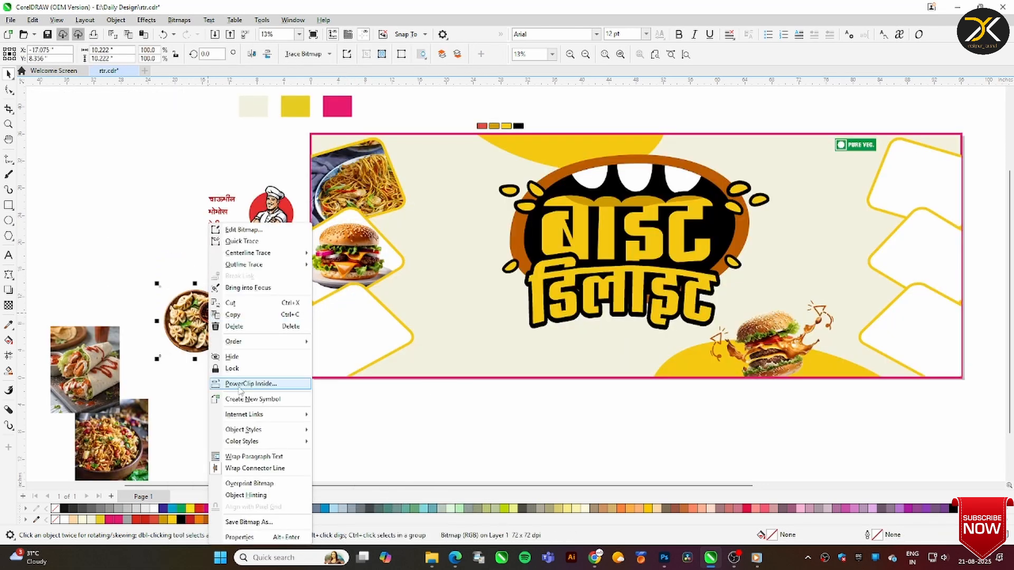
click(249, 384)
click(369, 338)
right_click(369, 338)
mouse_move(404, 233)
click(525, 269)
Move the rice and roll photos below the banner and ungroup the right cards
drag(111, 356, 156, 297)
drag(111, 444, 336, 418)
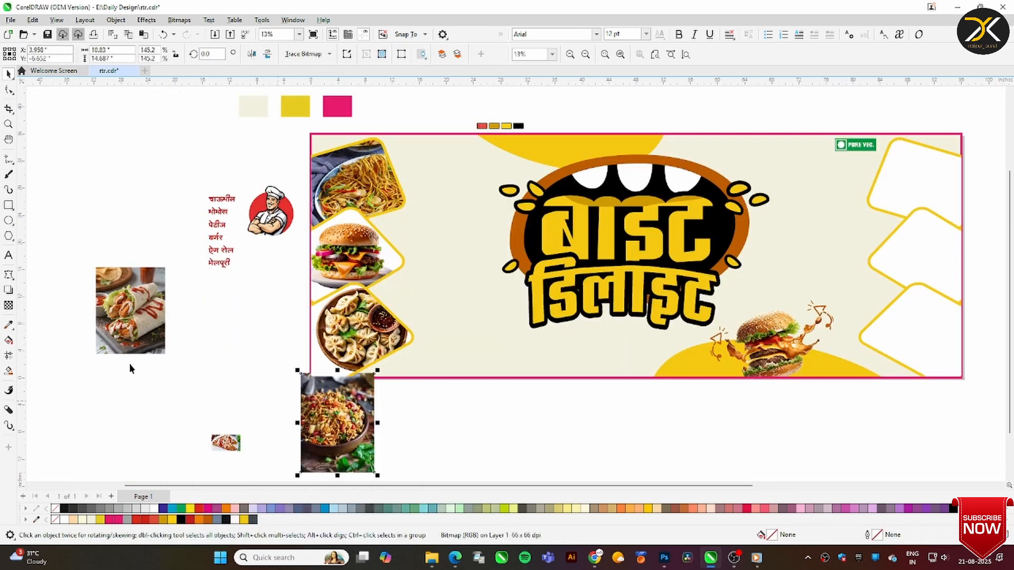
drag(132, 327, 470, 461)
drag(487, 486, 572, 489)
drag(323, 428, 396, 414)
right_click(787, 184)
click(817, 214)
PowerClip the roll photo inside the upper right card and stretch it to fill the frame
right_click(422, 415)
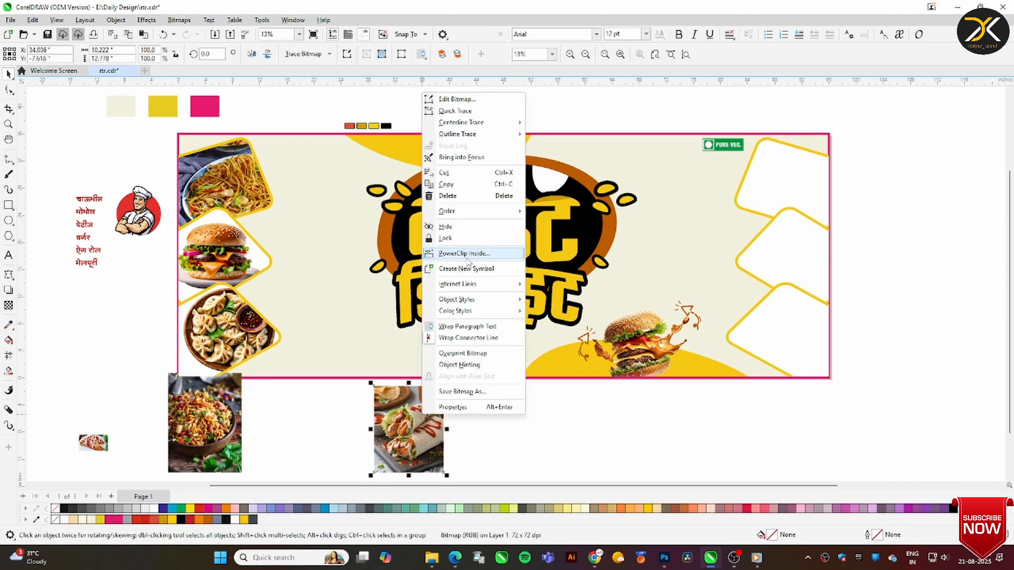
click(465, 253)
click(796, 185)
right_click(801, 188)
mouse_move(823, 220)
click(749, 255)
click(866, 185)
PowerClip the rice bowl photo inside the lower right card and stretch it to fill the frame
right_click(203, 411)
click(254, 249)
click(767, 335)
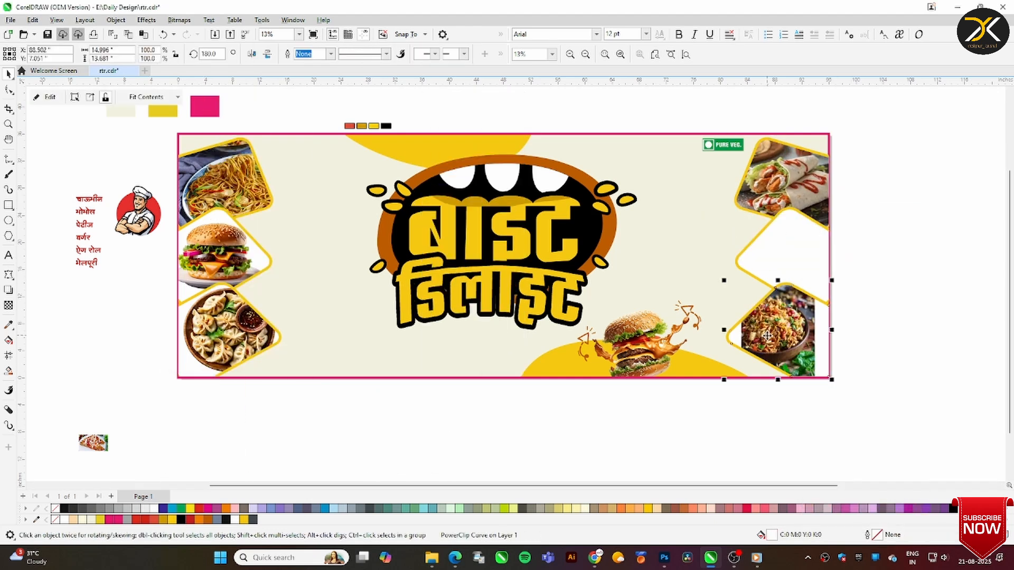
right_click(767, 336)
mouse_move(802, 233)
click(921, 273)
PowerClip the small remaining food photo inside the middle right card and stretch it to fill the frame
drag(95, 447, 408, 448)
right_click(407, 448)
click(454, 286)
click(813, 276)
right_click(814, 275)
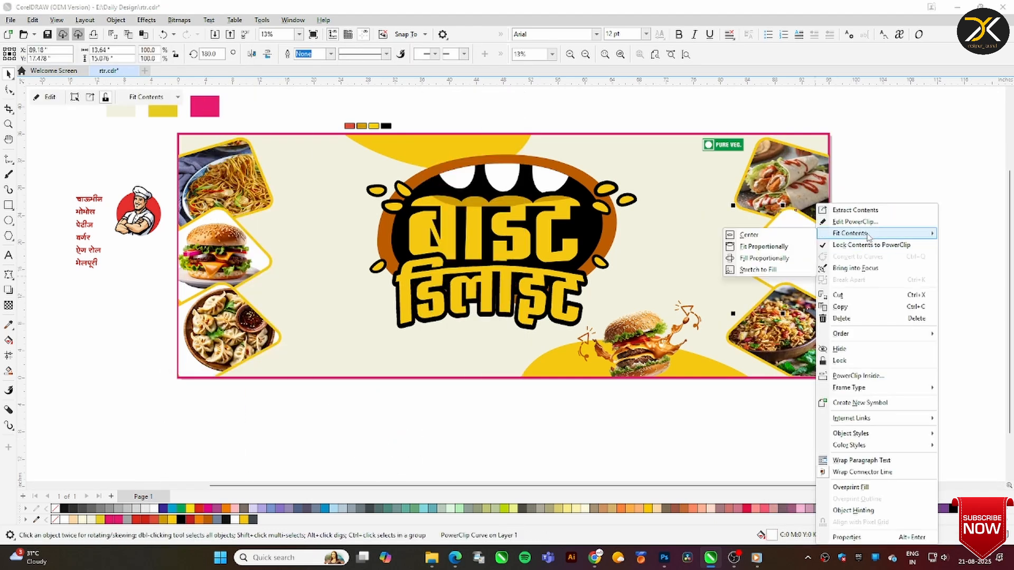
click(758, 270)
Edit the lower right card's PowerClip to adjust the rice photo in its frame and finish editing
click(800, 317)
right_click(800, 317)
click(826, 224)
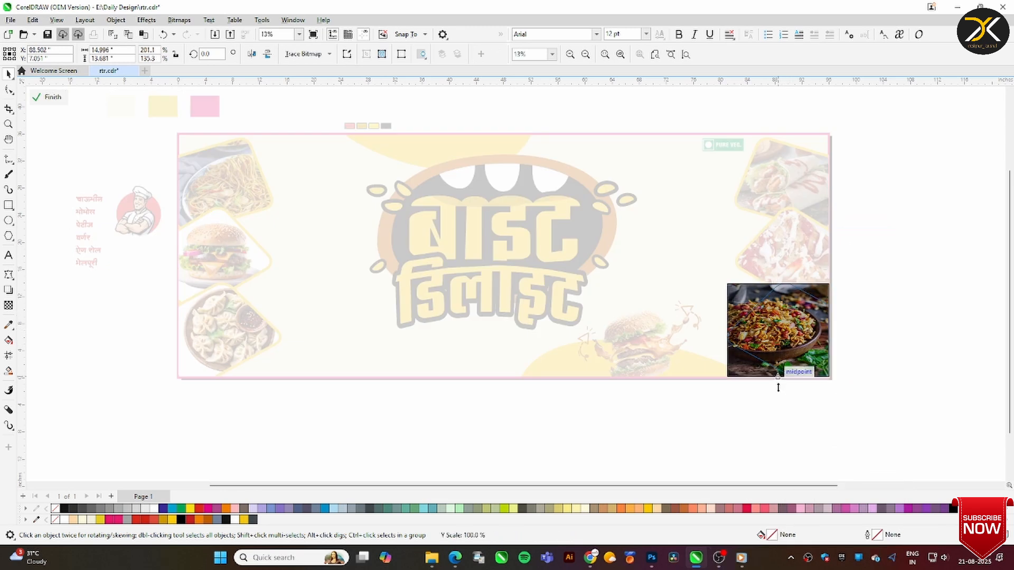
right_click(791, 312)
click(840, 218)
Group the two arrow doodles and move the logo left of the banner's centre
drag(357, 410, 649, 137)
click(628, 338)
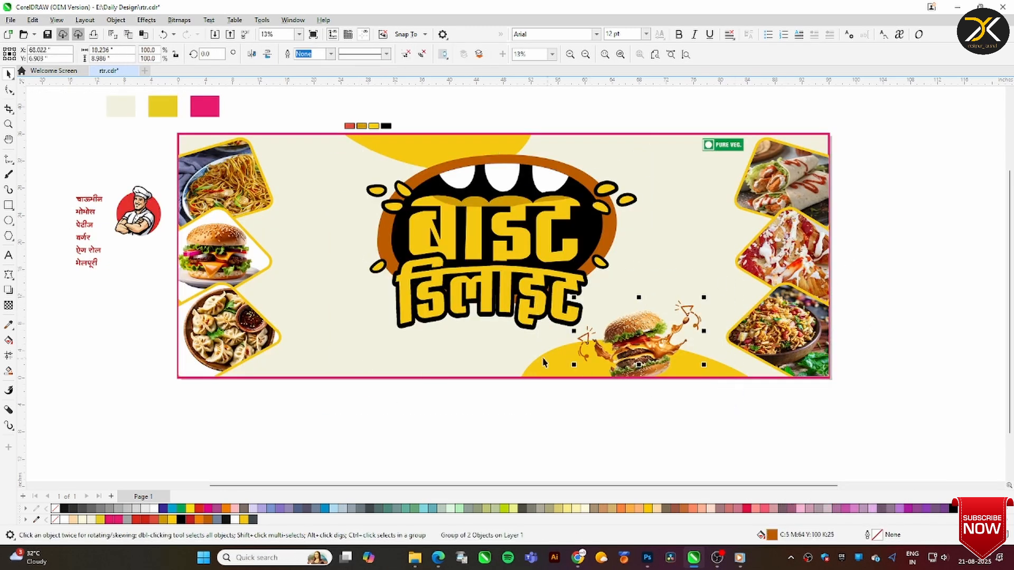
drag(533, 198, 505, 195)
drag(506, 196, 489, 195)
click(420, 352)
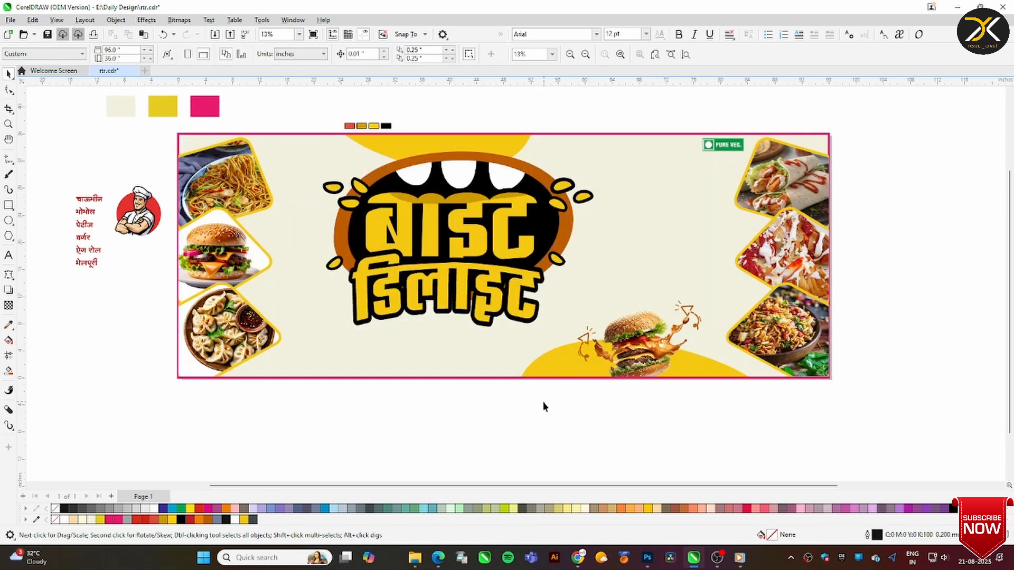
Draw a thin dark grey bar about 0.55 inches high below the logo and stretch it leftwards to about 43.1 inches wide
click(9, 205)
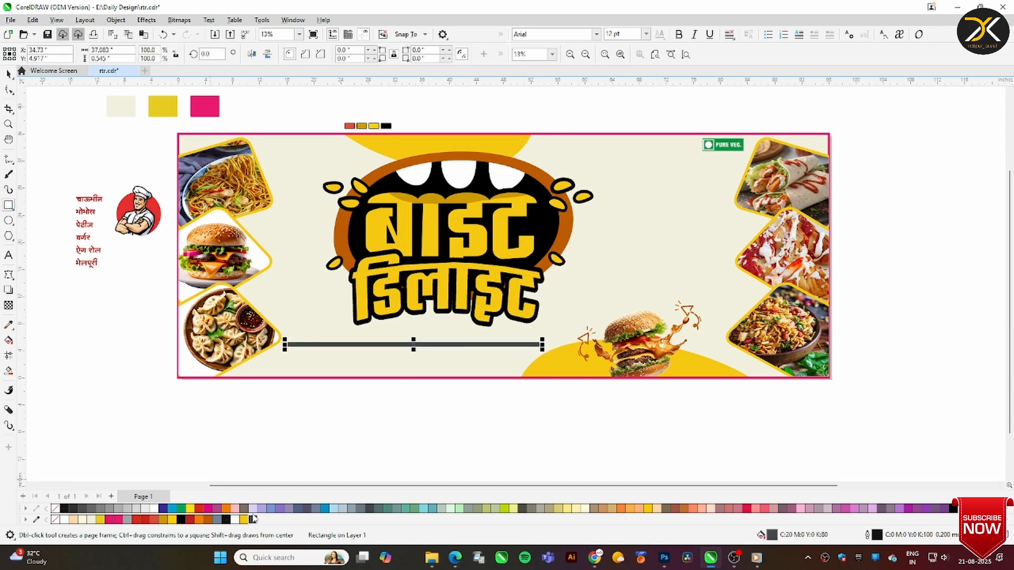
click(9, 140)
click(8, 125)
drag(215, 320, 695, 391)
click(9, 75)
drag(173, 264, 92, 265)
Bring the food cards on the banner's left side in front of the dark bar and lower the bar slightly
click(95, 240)
key(shift+Page_Up)
click(194, 266)
scroll(87, 398, down, 2)
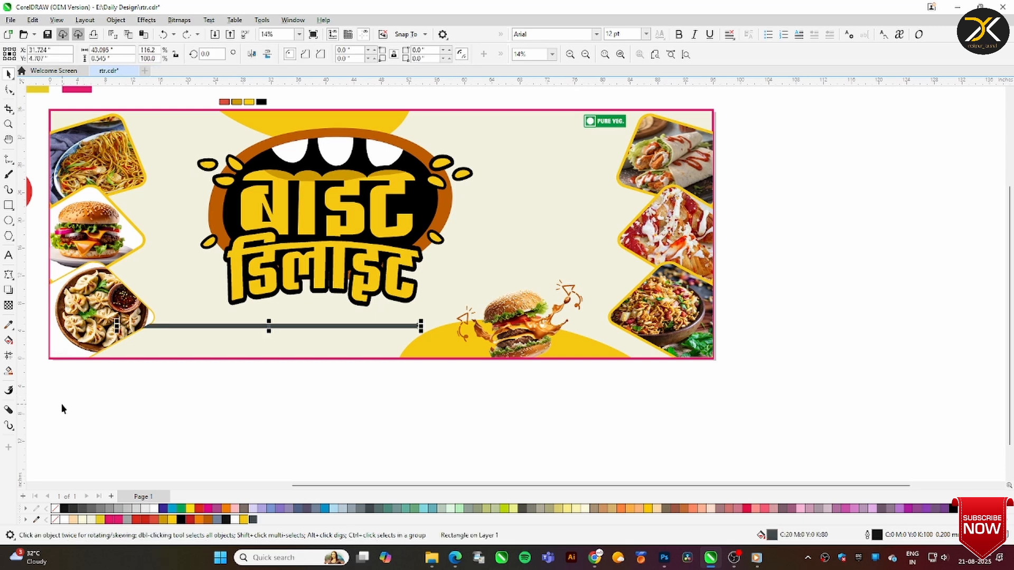
drag(39, 412, 165, 107)
key(shift+Page_Up)
click(181, 321)
click(181, 325)
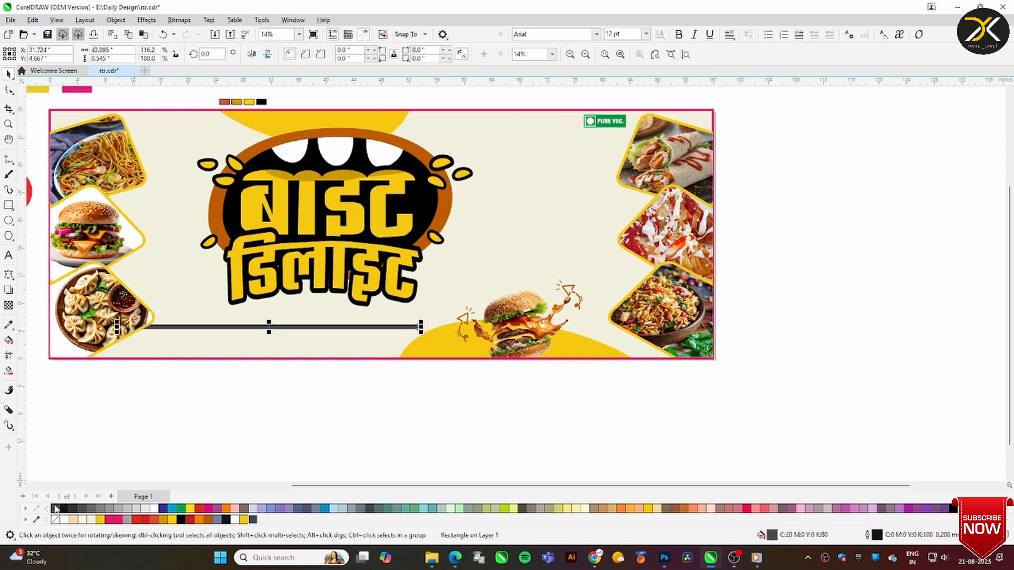
click(362, 411)
Move the six-item Hindi menu text into the empty area right of the logo and fill it dark grey
scroll(1010, 264, up, 1)
scroll(1007, 252, up, 1)
scroll(750, 485, left, 5)
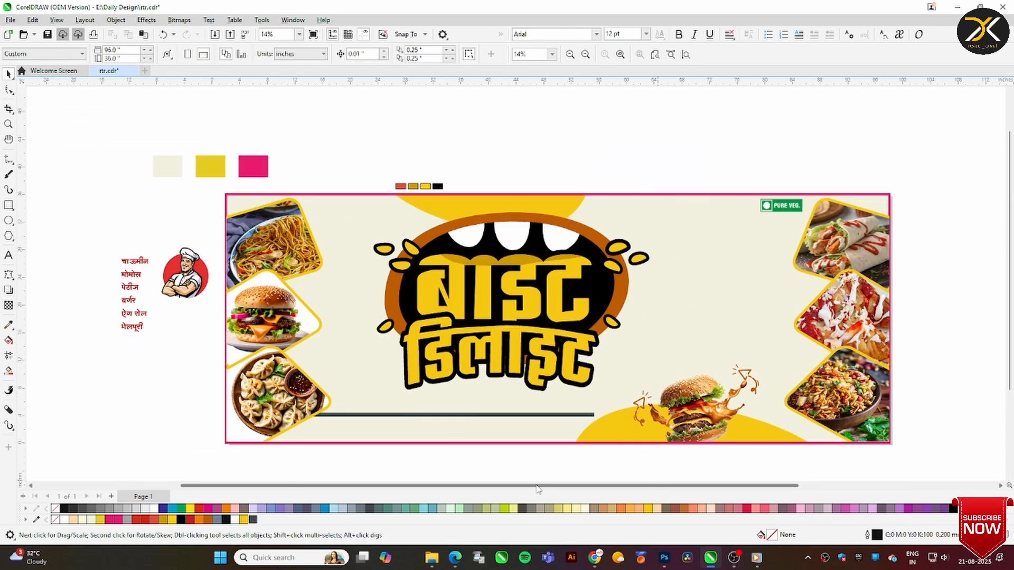
drag(193, 287, 568, 270)
click(253, 521)
key(z)
drag(564, 179, 865, 348)
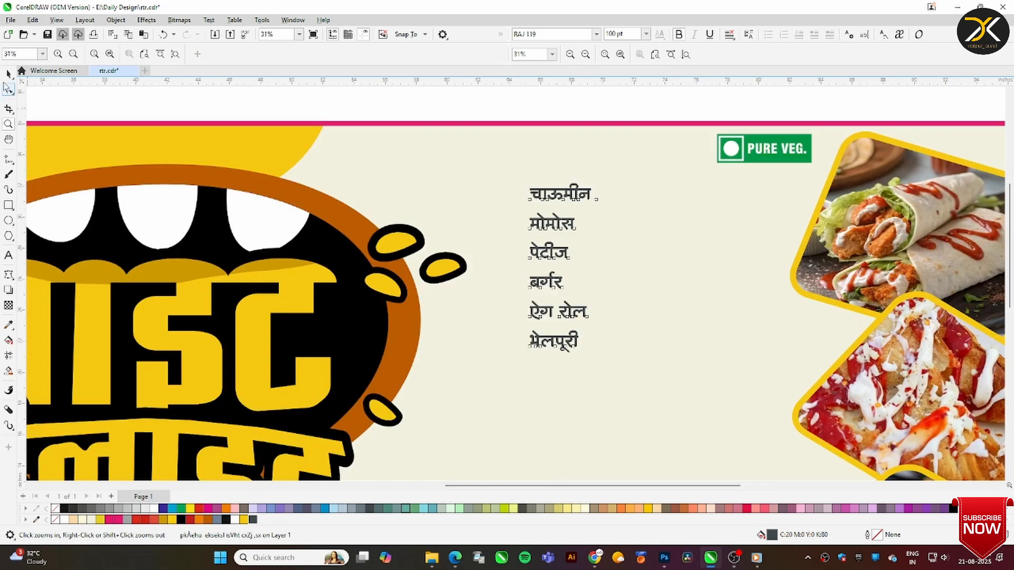
Enlarge the menu text to about 152 pt and give it a white outline
click(9, 75)
drag(595, 356, 717, 444)
drag(591, 246, 567, 240)
right_click(567, 239)
right_click(153, 508)
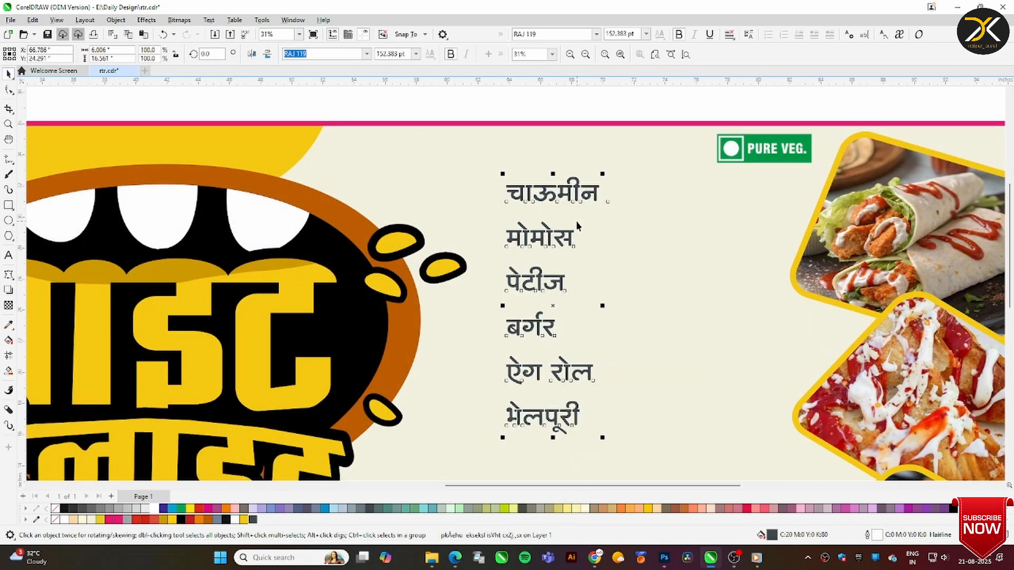
Set the menu text's white outline width to 5 mm
key(F12)
text(5)
key(Return)
key(F12)
click(536, 290)
click(594, 383)
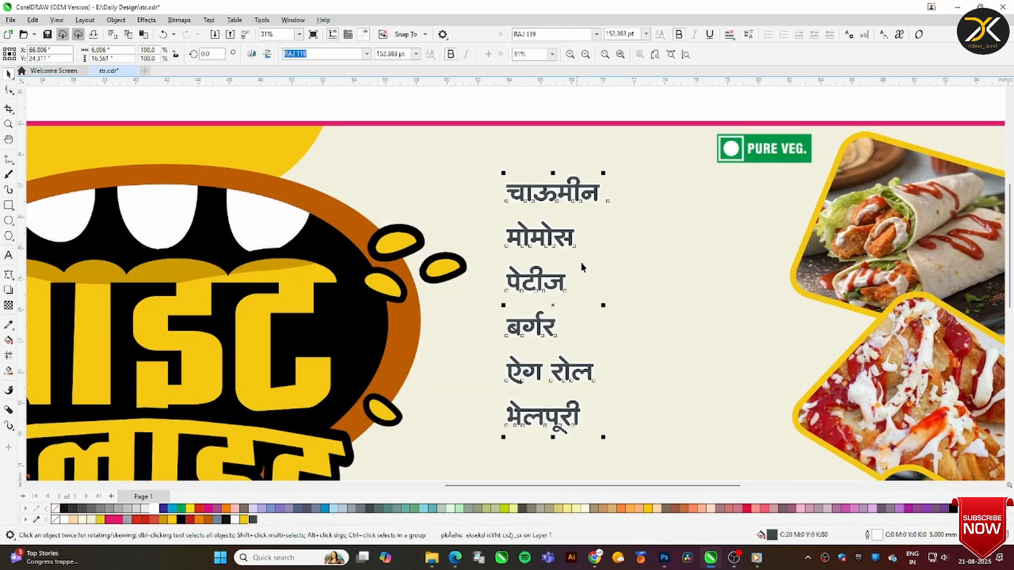
Move बर्गर, ऐग रोल and भेलपूरी into a second column and enlarge the whole menu to about 167 pt
shift+click(573, 401)
drag(582, 402, 692, 284)
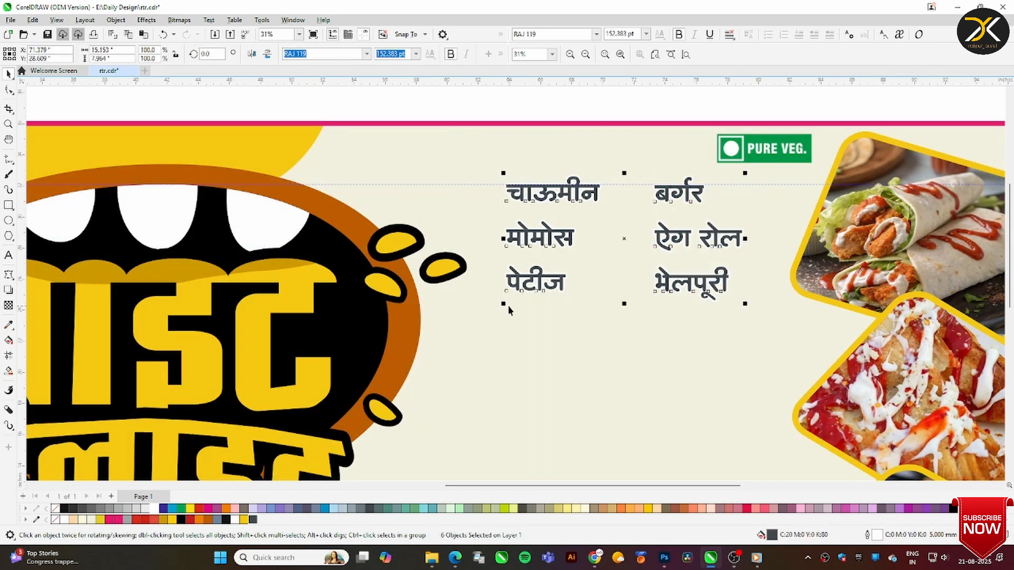
drag(503, 304, 539, 294)
scroll(703, 326, down, 1)
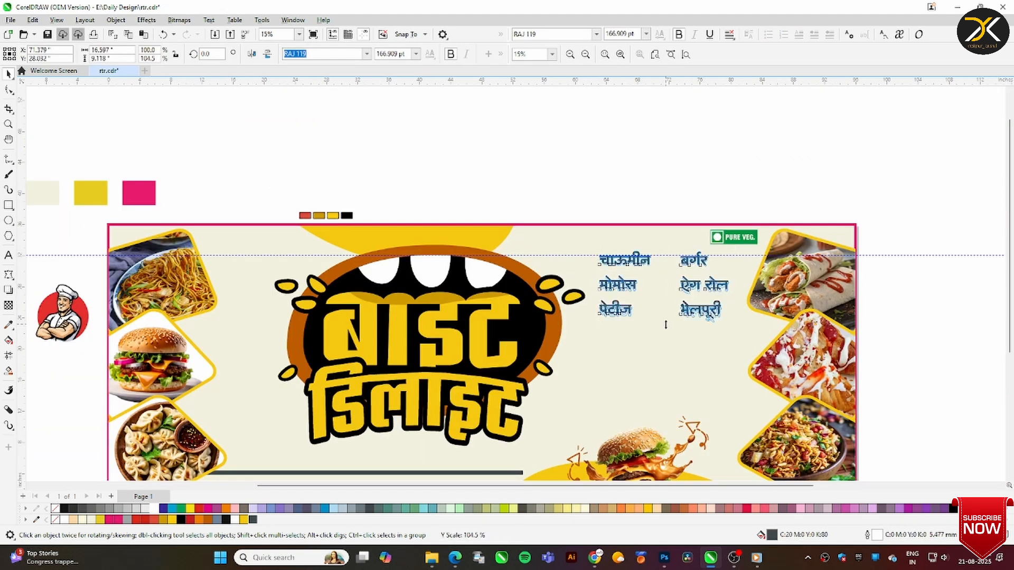
drag(665, 324, 665, 327)
click(656, 198)
Add a small yellow oval bullet before चाऊमीन and copy it beside मोमोस and पेटीज
click(9, 124)
drag(554, 226, 790, 357)
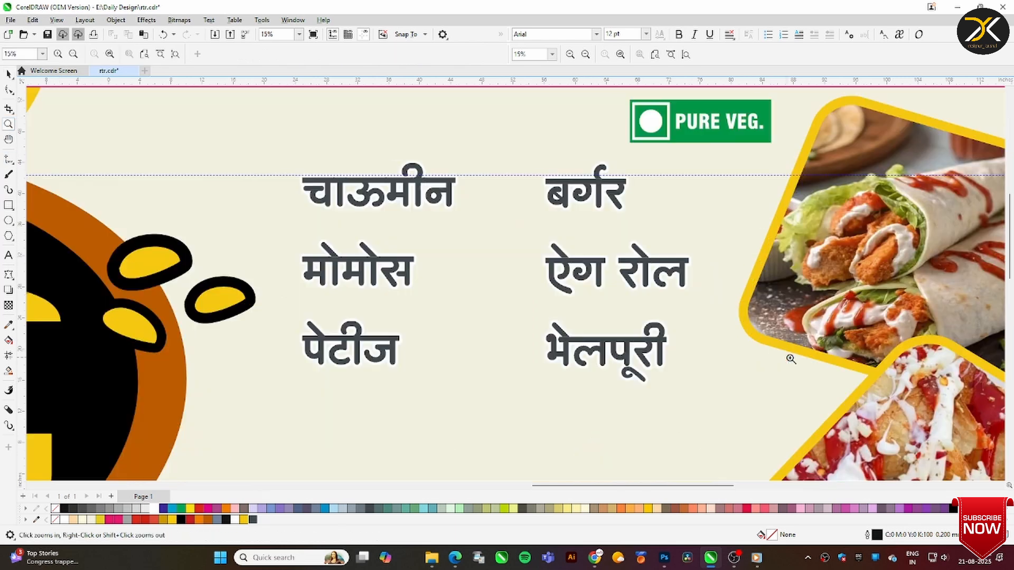
click(8, 220)
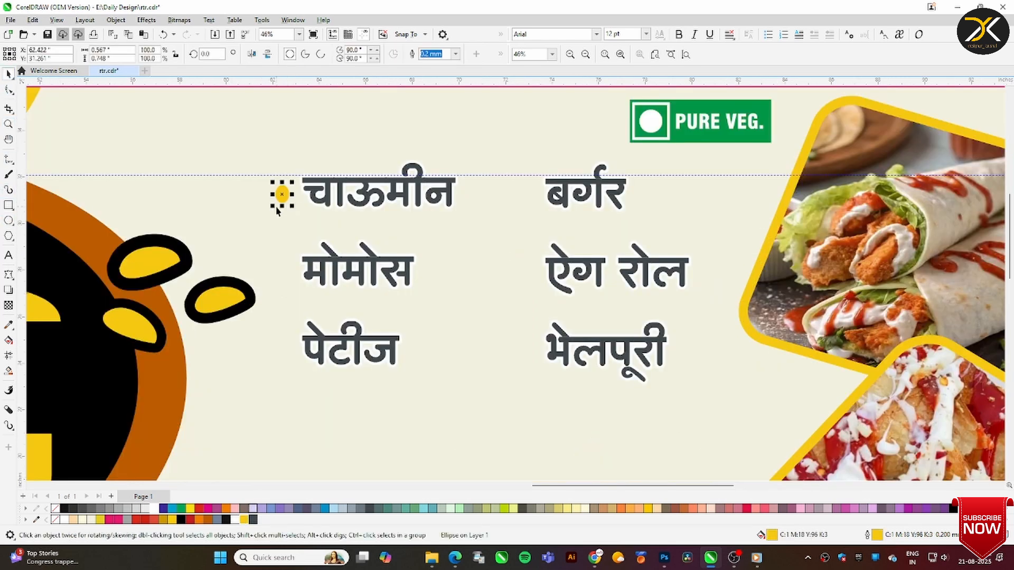
drag(281, 193, 281, 272)
right_click(281, 272)
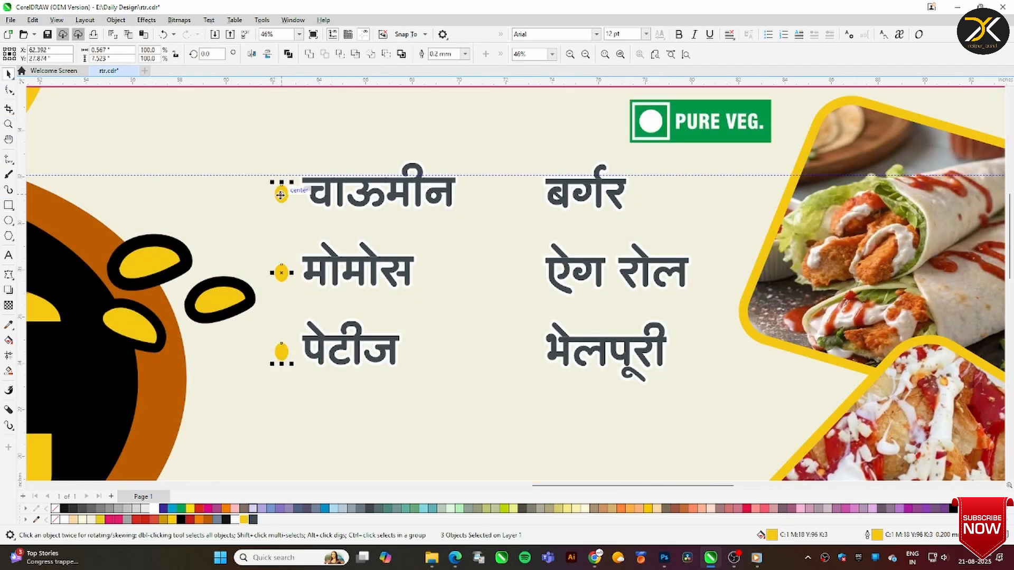
Copy the three bullets beside the second menu column and move that column closer to the first
drag(281, 195, 529, 196)
right_click(528, 196)
drag(491, 154, 721, 391)
drag(623, 196, 568, 196)
key(ctrl+z)
Move the chef illustration right of the logo, enlarge it to about 20 by 19 inches and place the menu beneath it
key(F4)
drag(95, 256, 705, 291)
drag(741, 326, 842, 423)
drag(769, 329, 678, 24)
drag(674, 142, 831, 280)
drag(789, 200, 790, 318)
drag(656, 90, 740, 311)
drag(659, 250, 651, 249)
Try the chef illustration behind the top of the logo and undo the move
drag(768, 233, 532, 141)
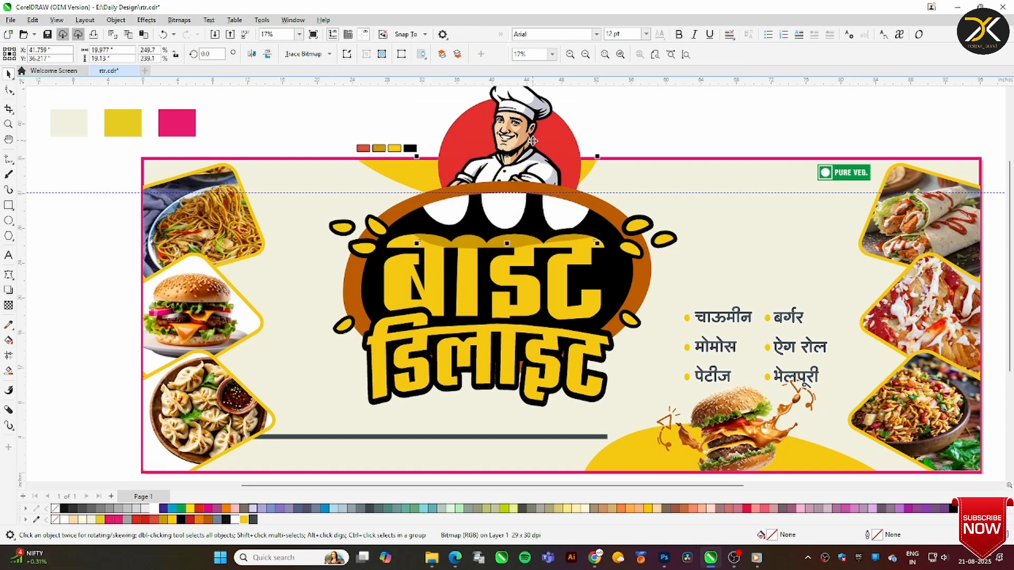
key(ctrl+z)
key(ctrl+z)
drag(745, 245, 745, 245)
Crop the chef bitmap closely around the figure and its red circle
key(c)
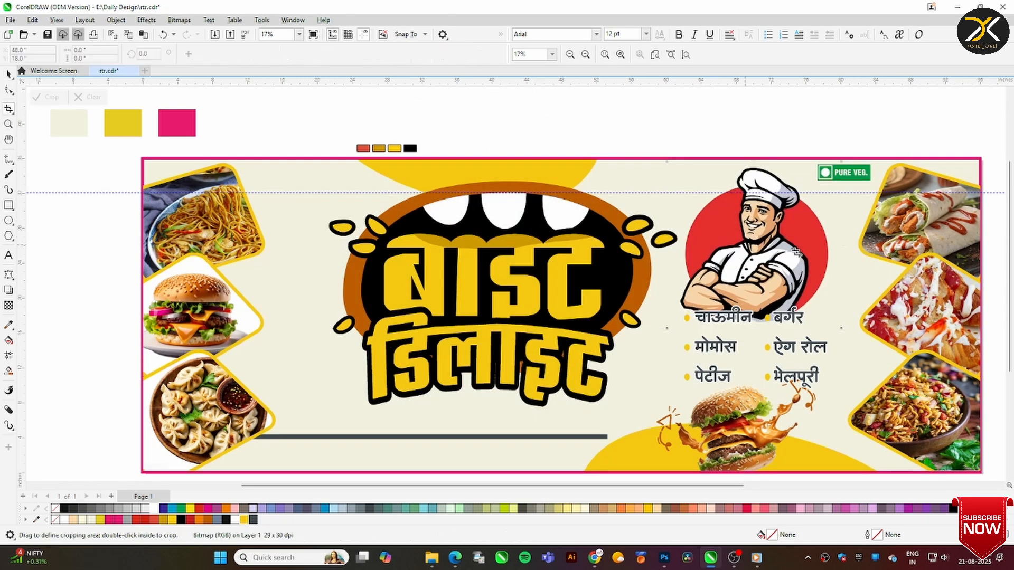
drag(680, 161, 853, 337)
key(Return)
key(space)
Scale the menu group down to about 151 pt text and fit it between the chef and the burger
click(786, 320)
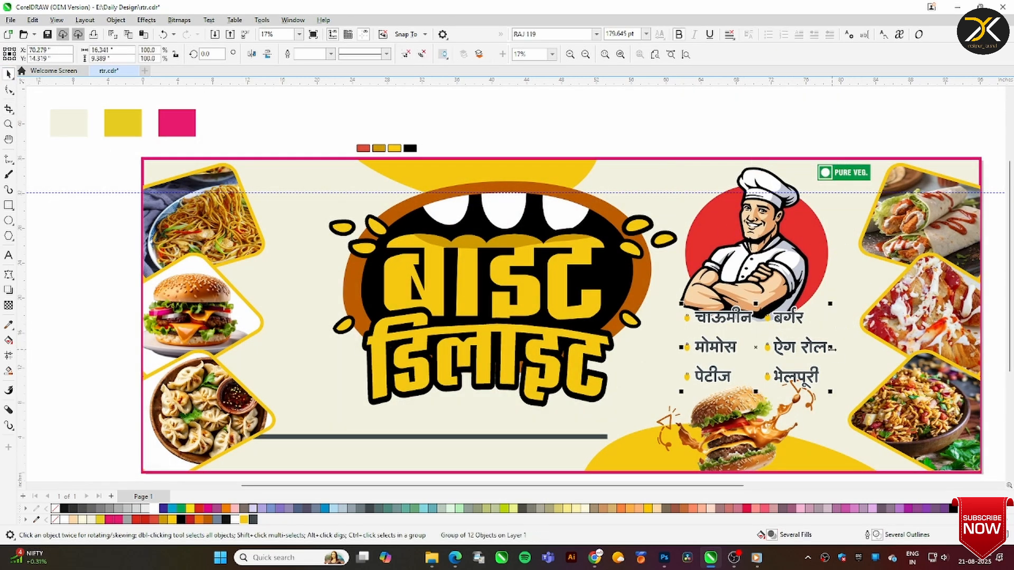
drag(830, 392, 745, 174)
scroll(745, 174, up, 3)
scroll(740, 269, right, 3)
Move the bulleted menu off the banner into the blank area below it
click(623, 272)
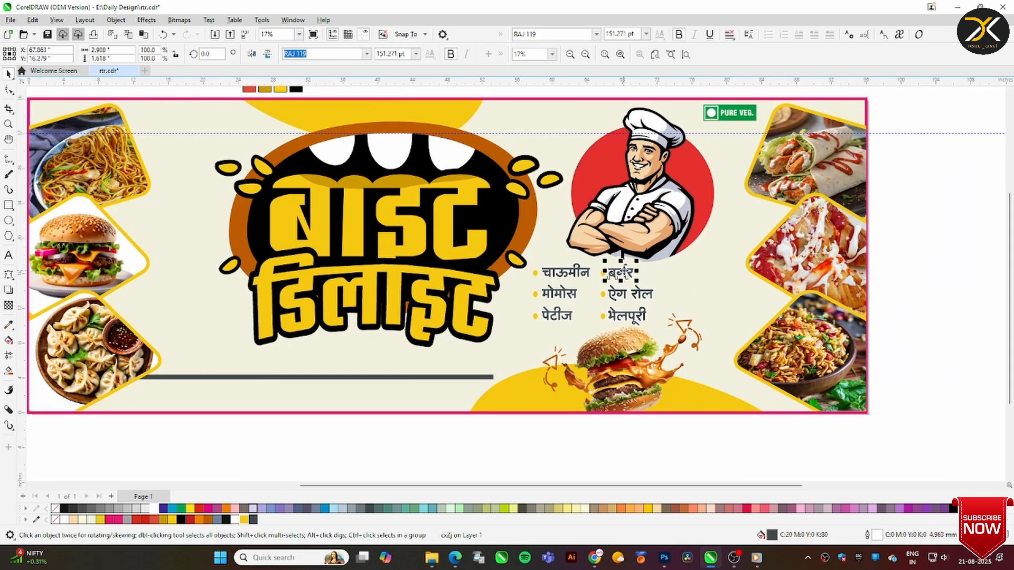
drag(522, 259, 665, 333)
drag(570, 271, 692, 448)
key(Escape)
click(684, 324)
drag(708, 310, 703, 312)
key(Escape)
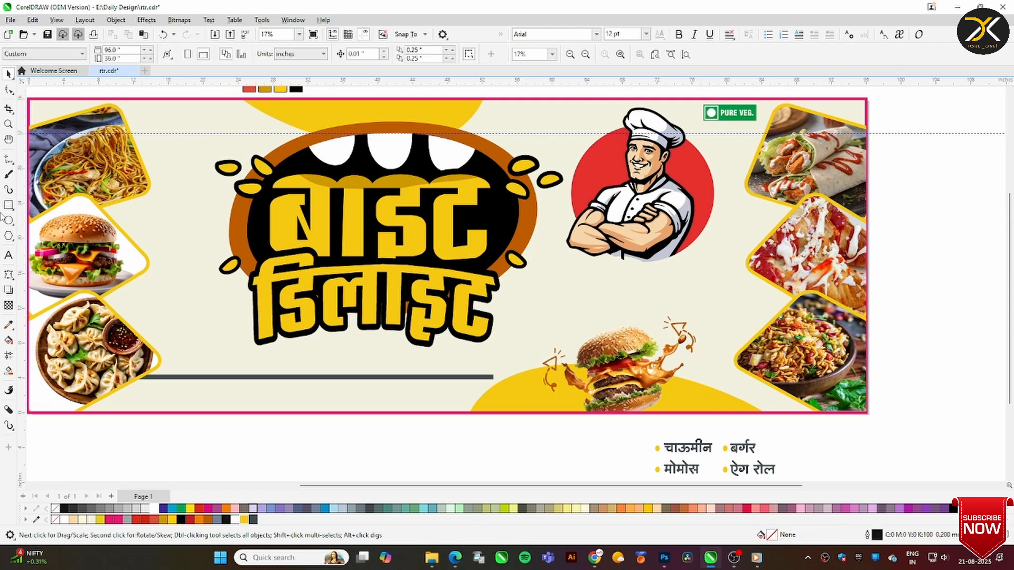
Draw a dark grey rectangle about 33.2 by 6.8 inches under the chef and layer it behind the food cards beside it
click(8, 205)
drag(560, 268, 851, 329)
click(253, 519)
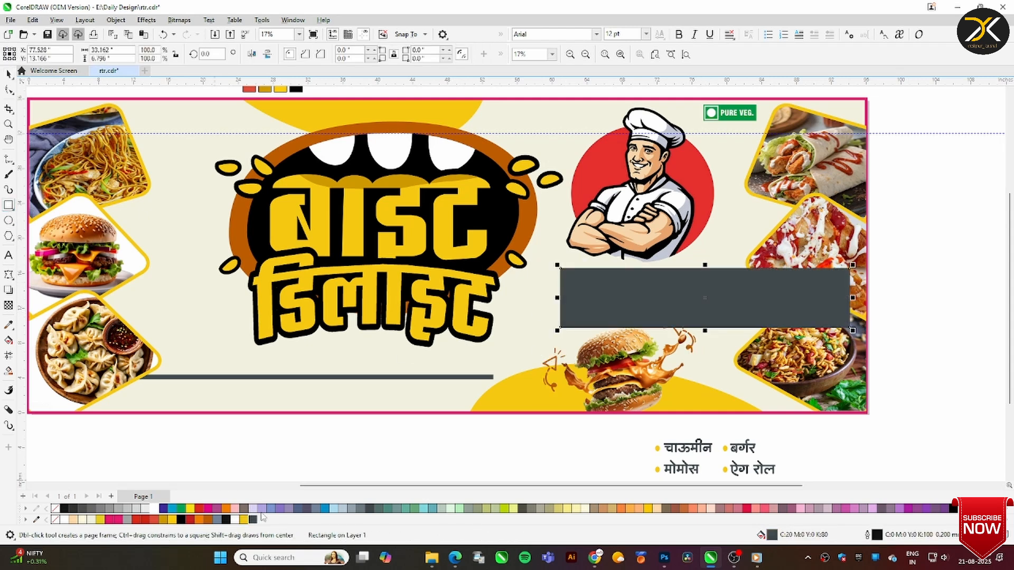
click(812, 116)
key(shift+Page_Up)
Shrink the burger inside the banner's PowerClip, finish editing and reposition the arrow doodles around it
click(691, 342)
double_click(661, 387)
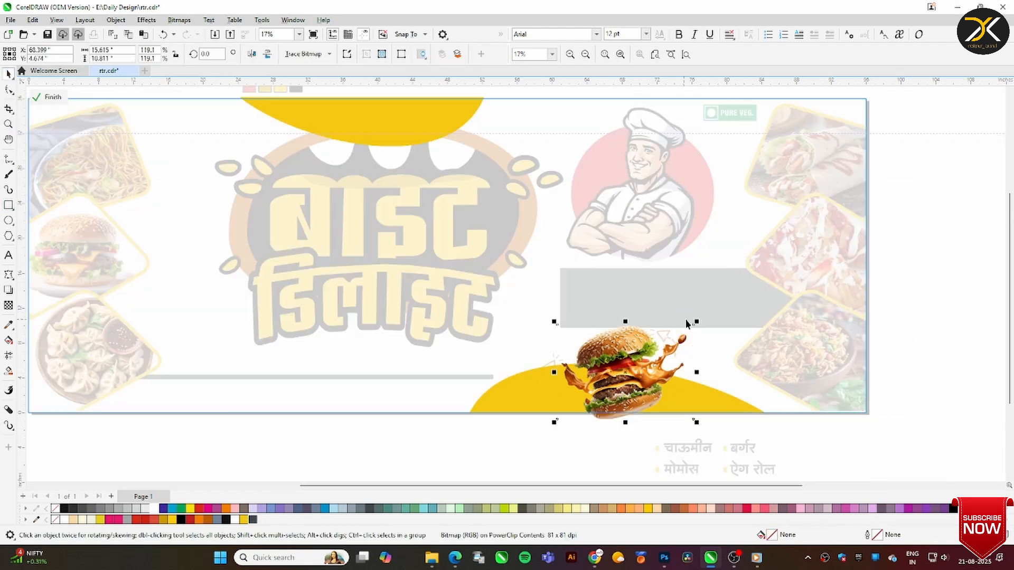
mouse_move(693, 324)
mouse_down()
mouse_move(678, 335)
mouse_move(693, 326)
mouse_move(698, 336)
mouse_up()
right_click(645, 358)
click(698, 31)
click(671, 344)
click(674, 344)
Widen the dark rectangle leftwards to about 36.1 inches and round its lower left corner
click(577, 299)
drag(557, 298, 532, 298)
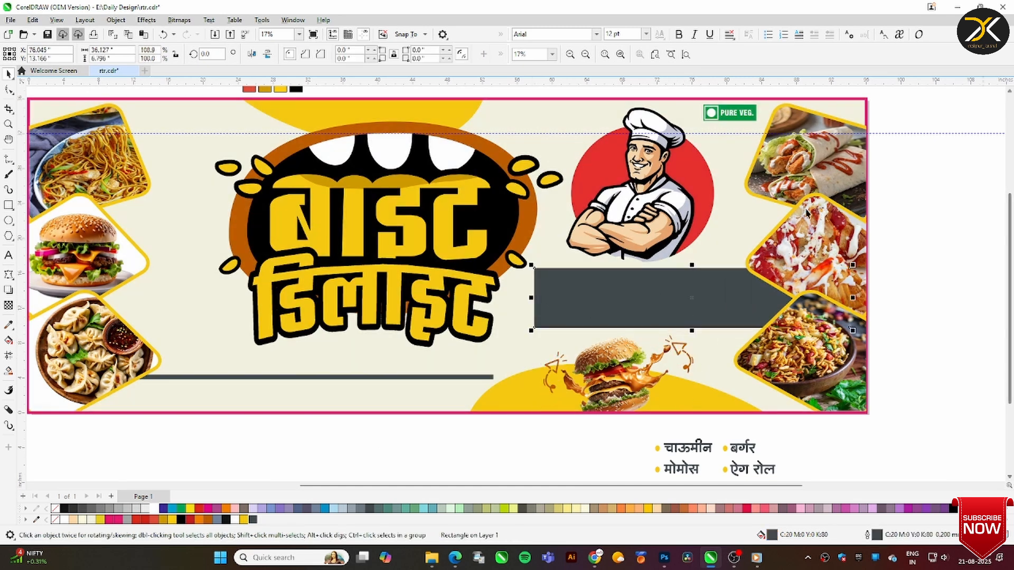
click(9, 74)
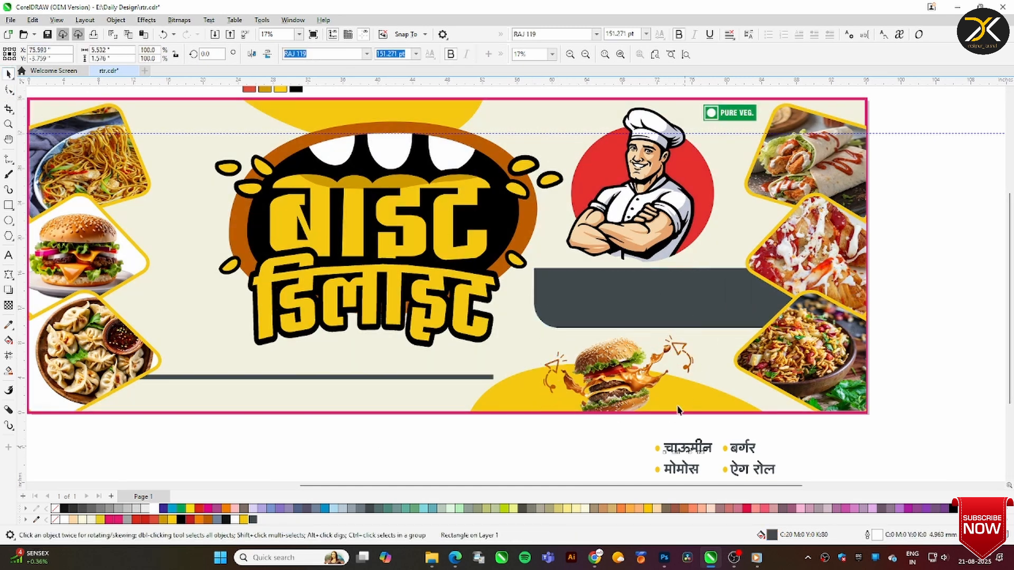
Recolour the menu text and bullets cream, then shrink them to about 133 pt and place them on the dark panel
click(688, 448)
scroll(687, 439, down, 3)
drag(636, 354, 799, 449)
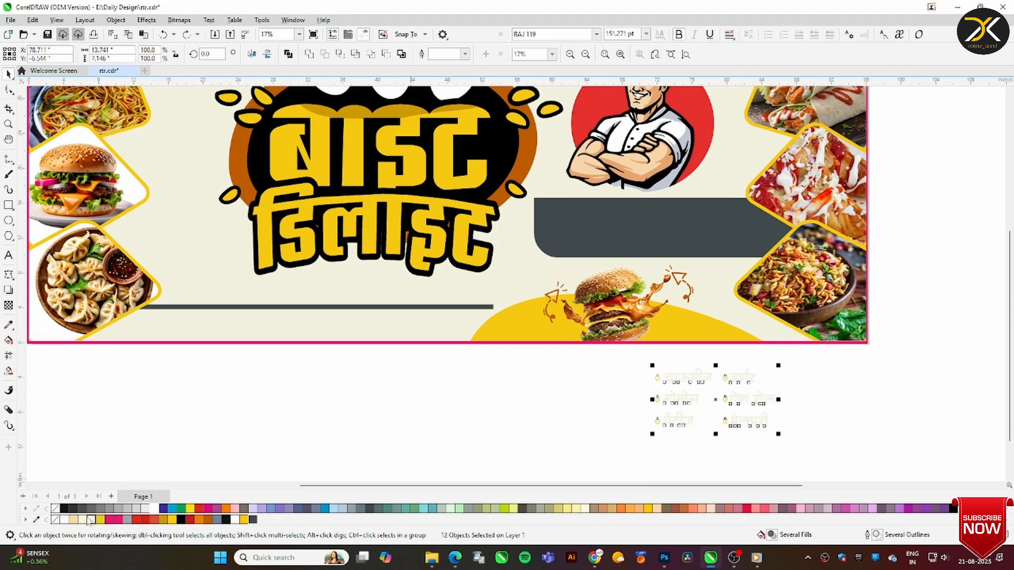
drag(745, 399, 639, 227)
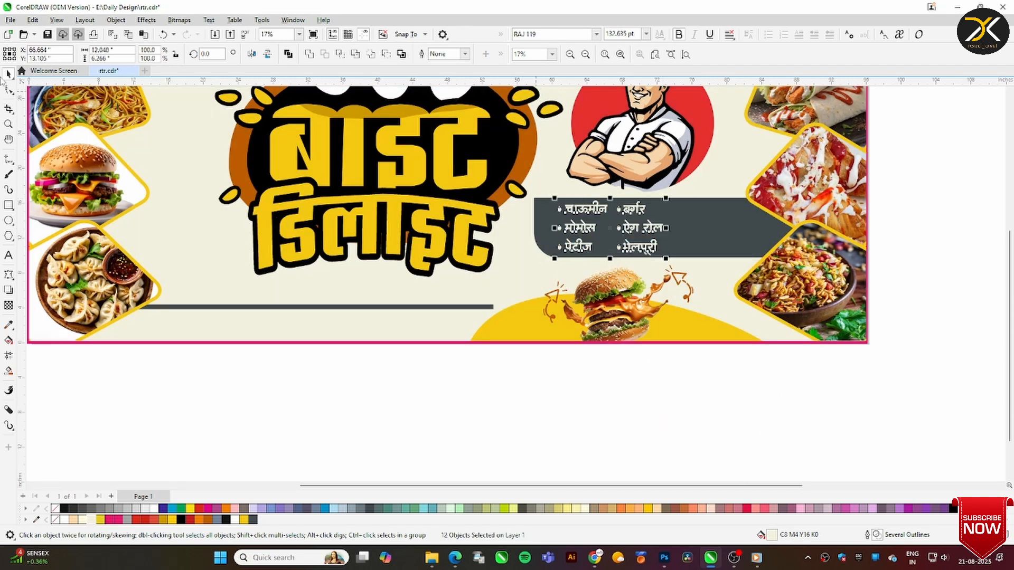
Move पेटीज and भेलपूरी with their bullets up into a third column on the dark panel
key(z)
drag(533, 191, 862, 316)
drag(116, 283, 418, 180)
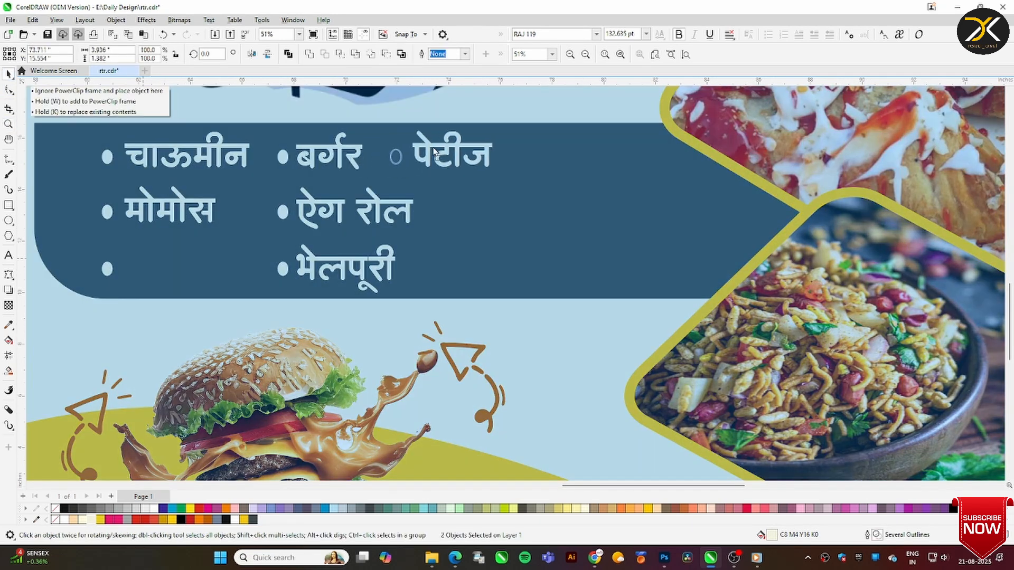
click(312, 258)
drag(312, 259, 466, 202)
Left-align पेटीज with भेलपूरी and bottom-align चाऊमीन, बर्गर and पेटीज in the first row
key(l)
click(356, 153)
shift+click(455, 152)
key(b)
shift+click(246, 154)
key(b)
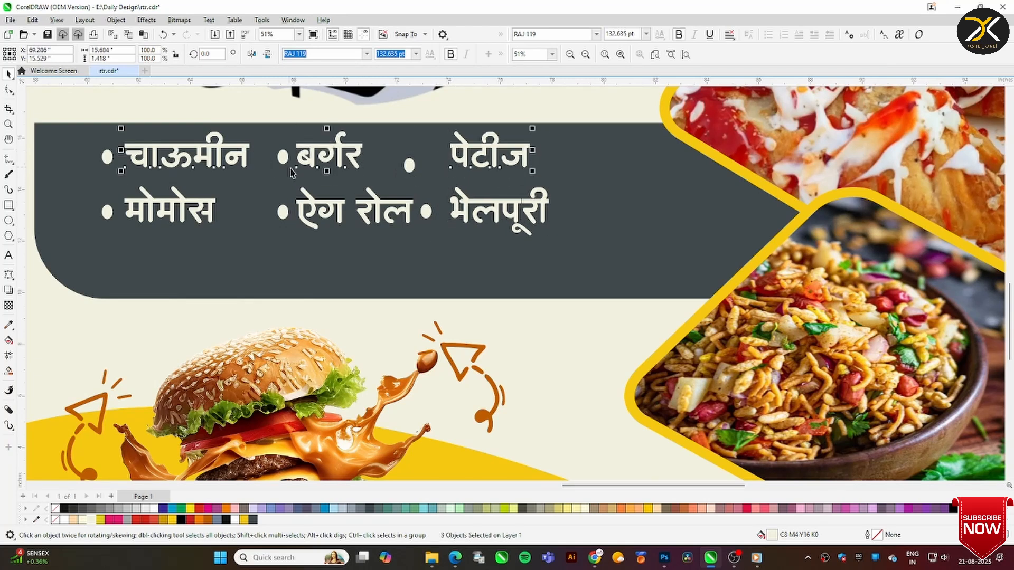
Bottom-align the third column's bullets with the second column's bullets in both rows
click(409, 165)
shift+click(282, 155)
key(b)
click(426, 211)
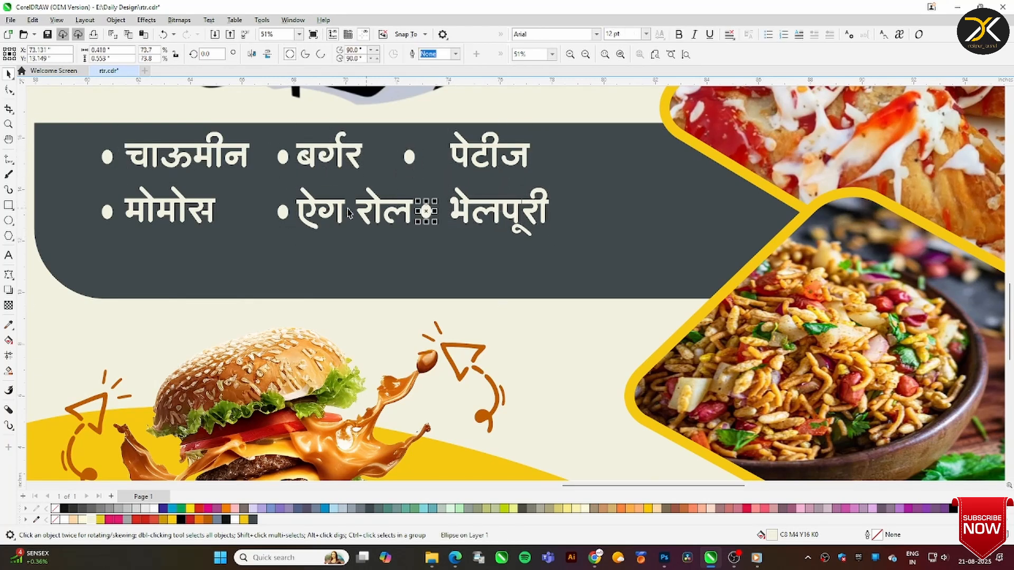
shift+click(283, 214)
scroll(346, 359, down, 1)
scroll(346, 359, down, 2)
drag(421, 414, 369, 362)
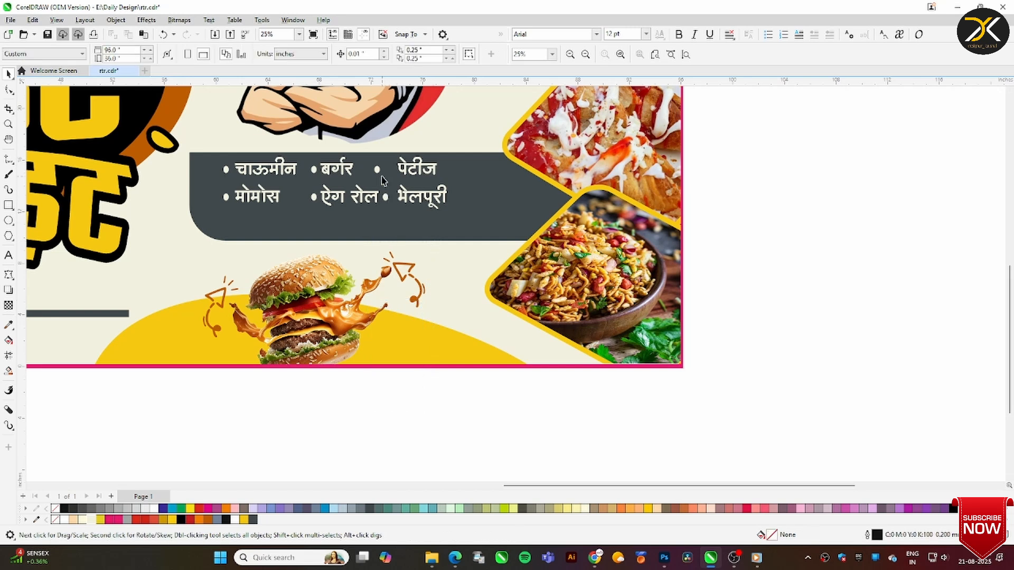
Line up the third column's two bullets and enlarge the complete menu to about 180 pt to fill the dark panel
click(378, 170)
shift+click(385, 196)
drag(746, 120, 209, 230)
drag(453, 212, 524, 228)
drag(220, 229, 208, 232)
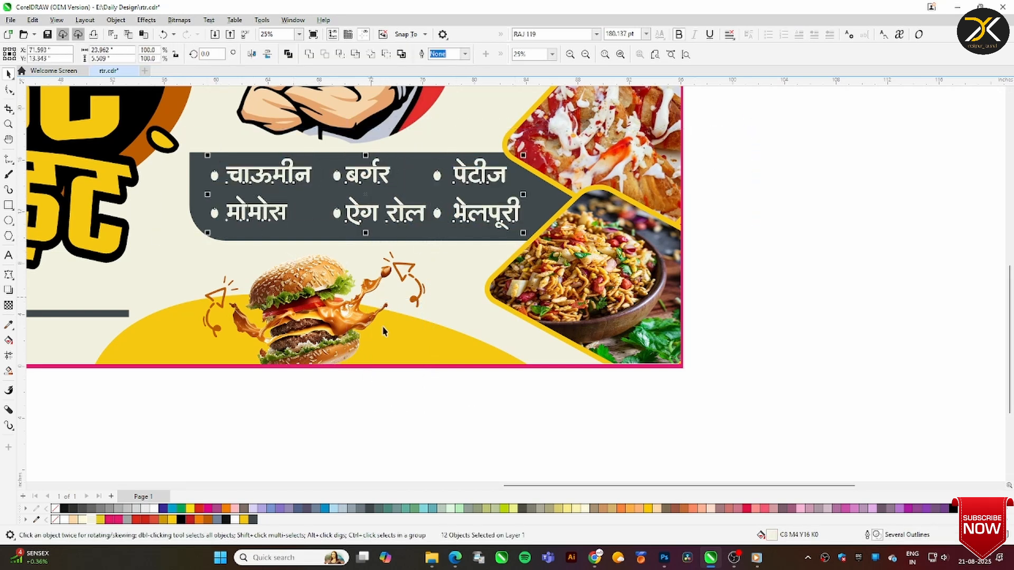
Copy a menu word beneath the thin bar, make it dark grey and change it to पता-, and lower the bar
key(Escape)
key(F4)
click(712, 331)
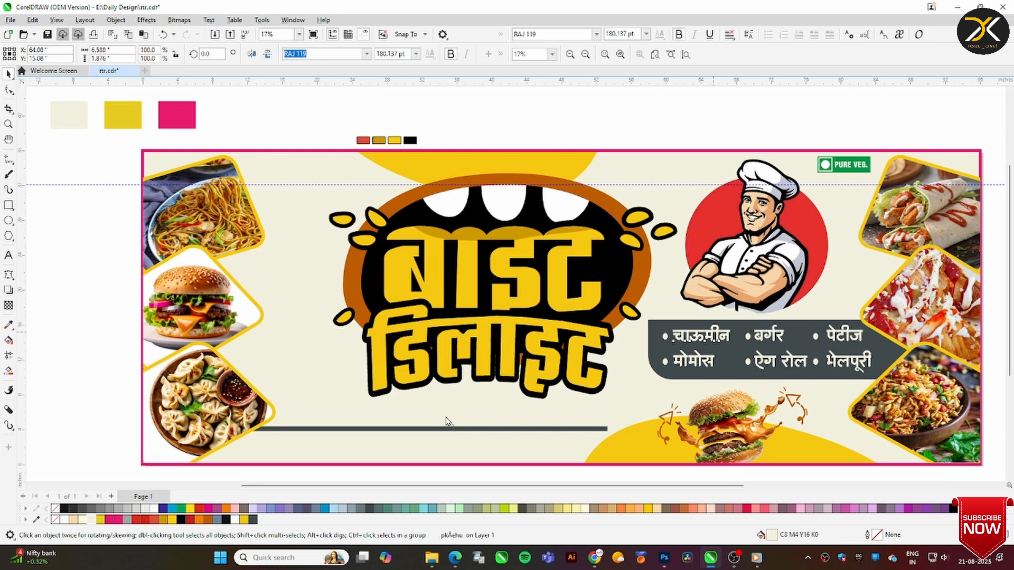
click(252, 519)
drag(328, 429, 310, 440)
click(132, 203)
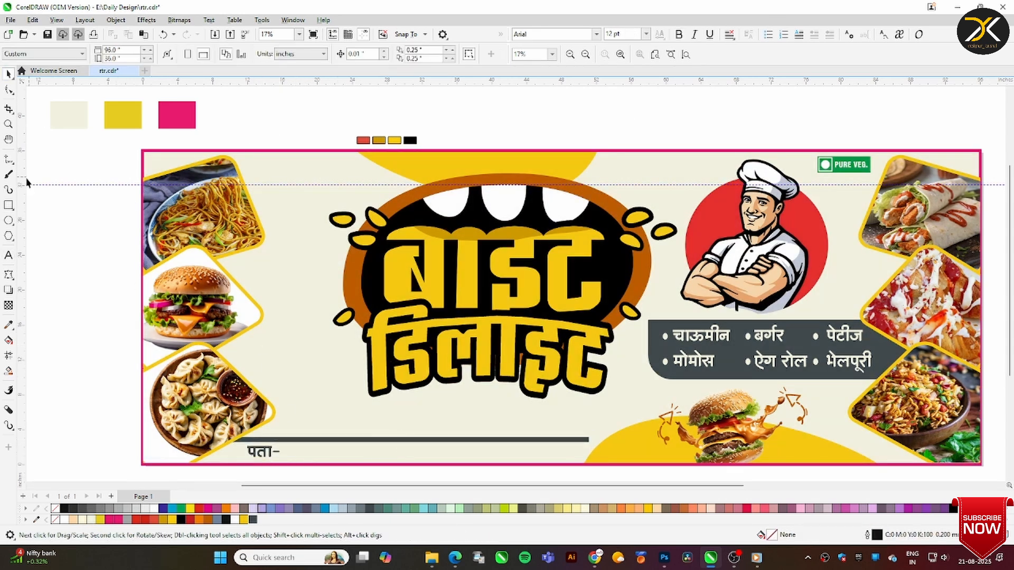
Add a bold "Mob:" label near the banner's upper left and enlarge it to about 264 pt
click(9, 256)
click(275, 169)
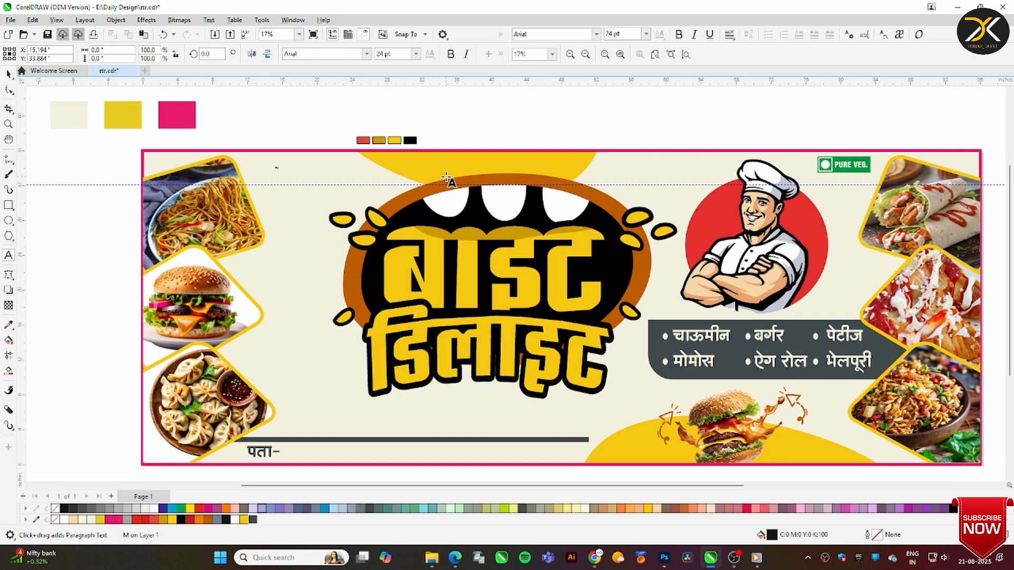
key(ctrl+space)
text(:)
key(ctrl+a)
key(ctrl+b)
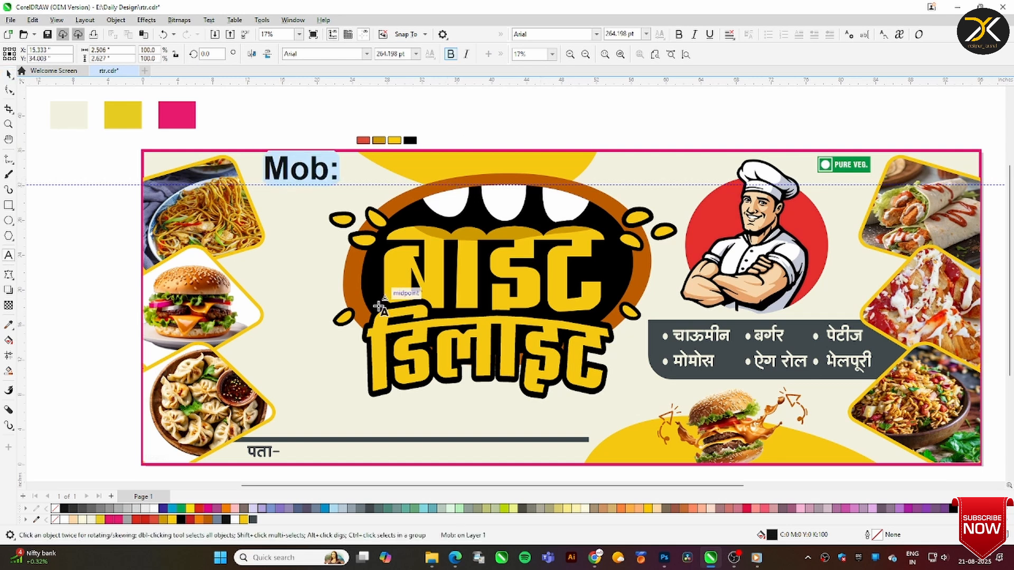
Set the "Mob:" label in bold Poppins with a dark grey fill and shrink it beside the noodle photo
click(319, 54)
text(Poppins)
key(Return)
click(451, 54)
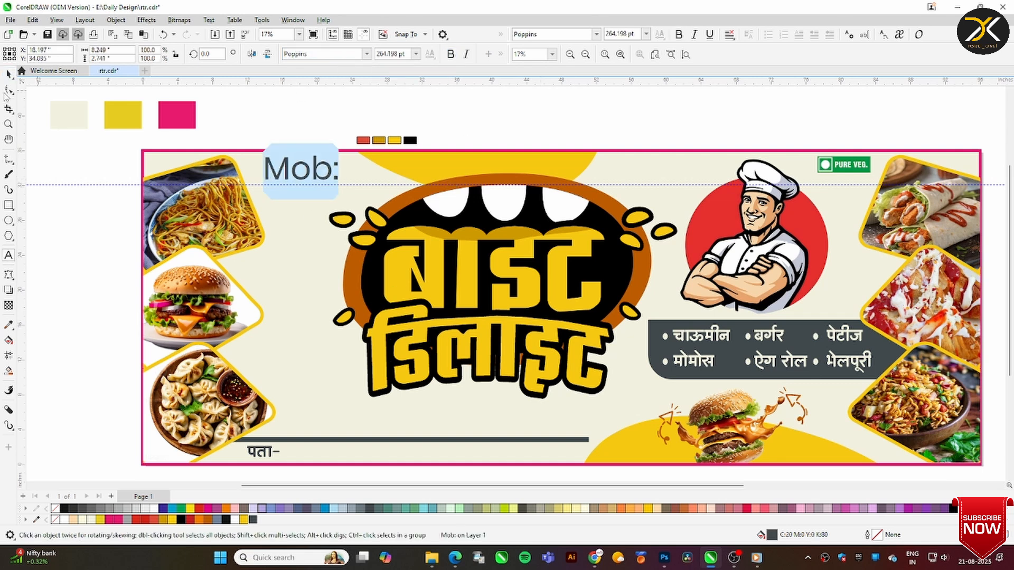
key(ctrl+space)
click(451, 55)
drag(279, 174, 287, 184)
Draw a closed wavy shape about 39.4 by 20.6 inches over the logo and colour its fill and outline dark grey
key(Escape)
click(8, 159)
mouse_move(348, 254)
mouse_down()
mouse_move(324, 276)
mouse_move(346, 354)
mouse_move(408, 413)
mouse_move(348, 252)
mouse_up()
click(252, 520)
right_click(253, 520)
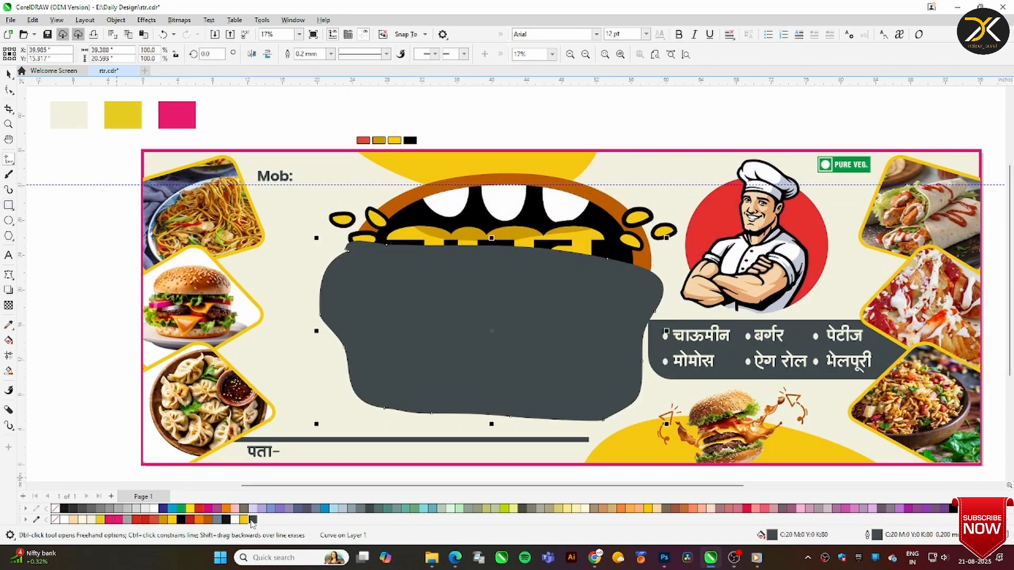
Layer the dark wavy shape behind the logo and adjust its position around the lettering
click(9, 75)
drag(491, 322, 480, 416)
drag(317, 119, 716, 424)
key(shift+Page_Up)
drag(610, 417, 636, 386)
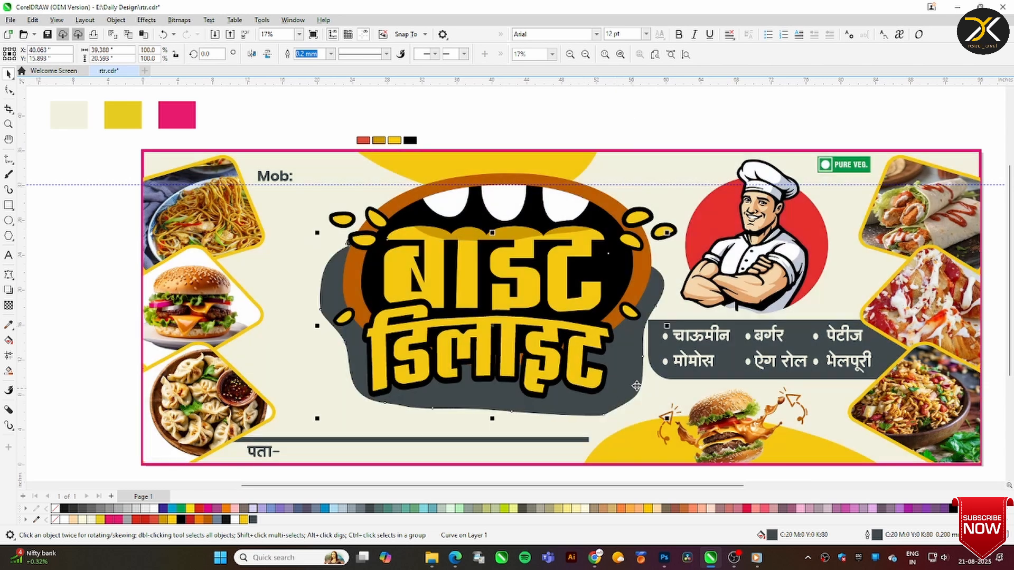
Recolour the fill and outline of the wavy shape behind the logo orange-brown, C5 M64 Y100 K25
click(226, 519)
click(208, 519)
right_click(208, 519)
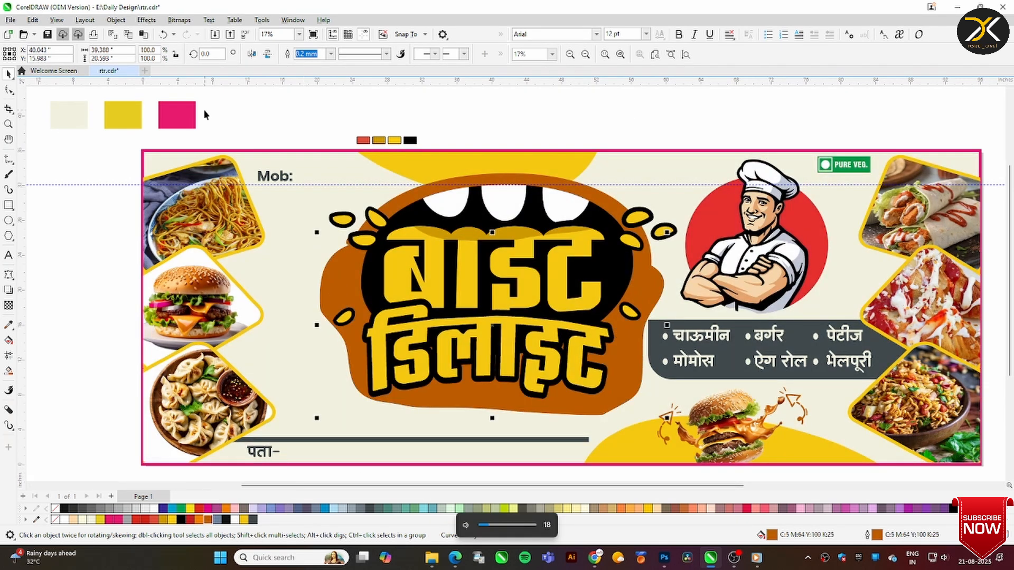
Try a vertical transparency fade on the wavy shape behind the logo
click(9, 306)
drag(534, 248, 534, 399)
click(7, 75)
key(ctrl+z)
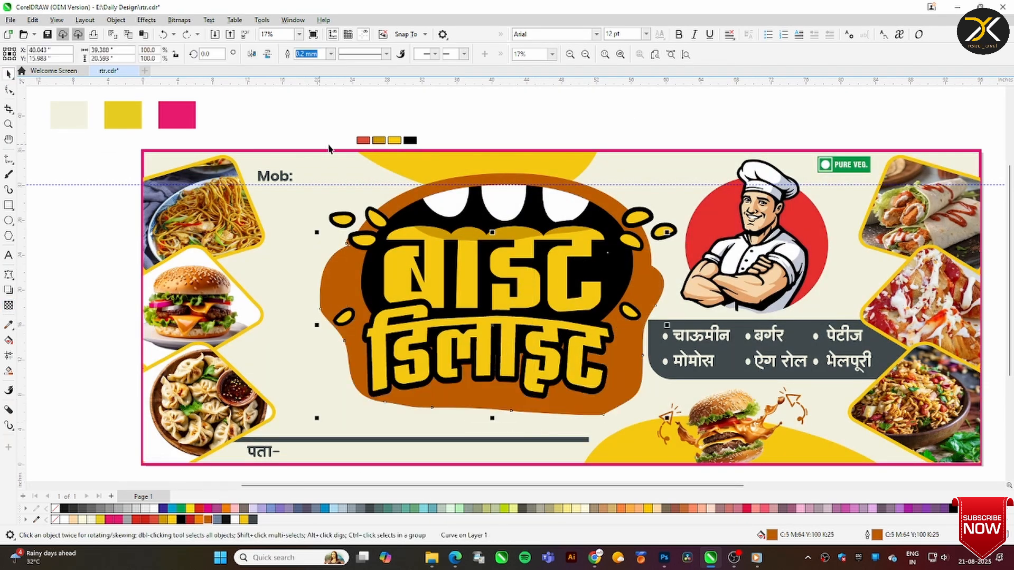
Change the wavy shape's fill to a dark brown of C19 M73 Y100 K74
double_click(771, 535)
drag(449, 123, 722, 173)
drag(742, 295, 747, 346)
click(867, 472)
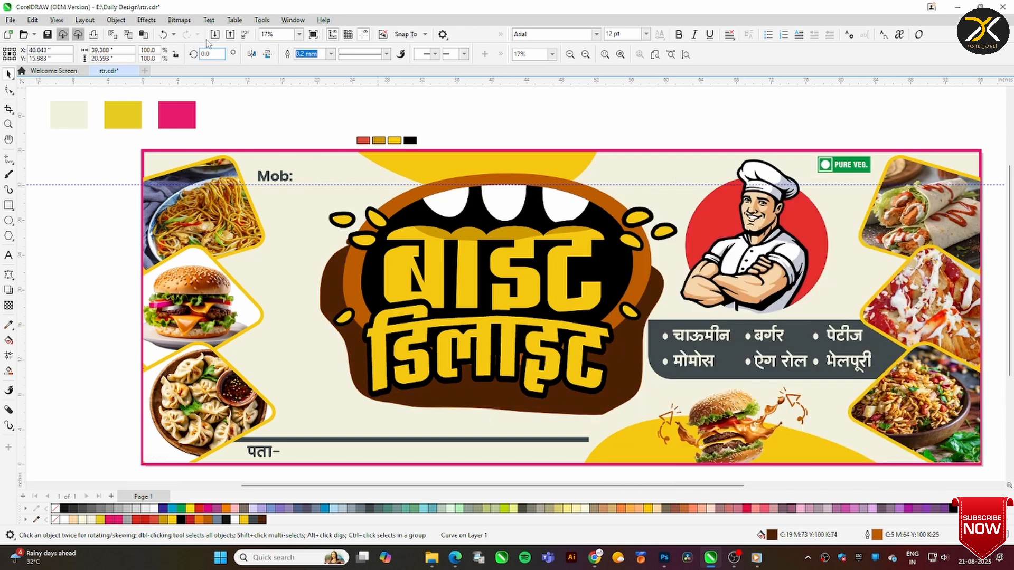
Convert the dark brown wavy shape to a 50 dpi bitmap
click(179, 20)
click(186, 34)
text(50)
key(Return)
Apply a Gaussian Blur with a radius of about 161 to the brown bitmap to make a soft shadow
click(179, 20)
mouse_move(147, 20)
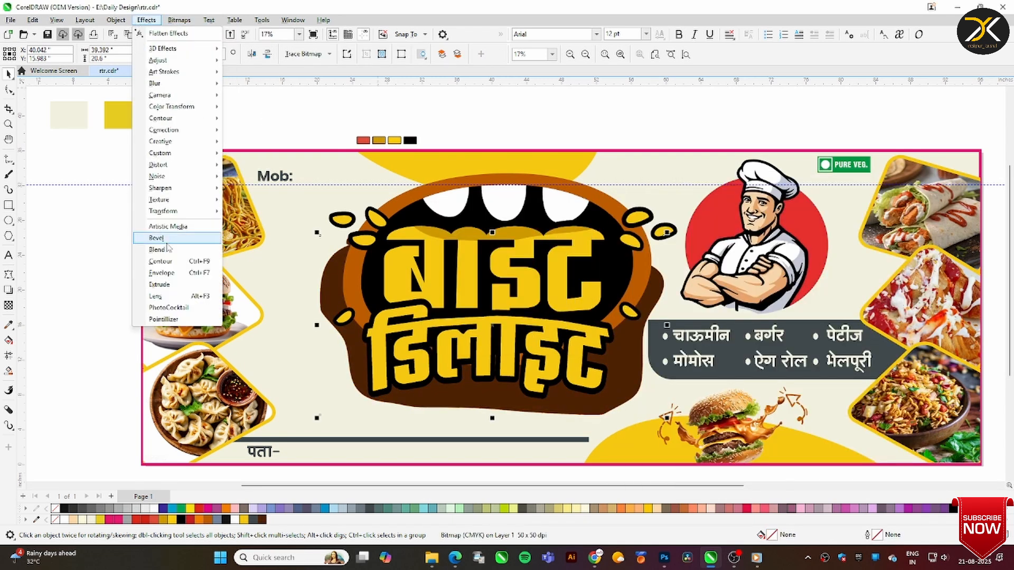
mouse_move(162, 85)
click(269, 126)
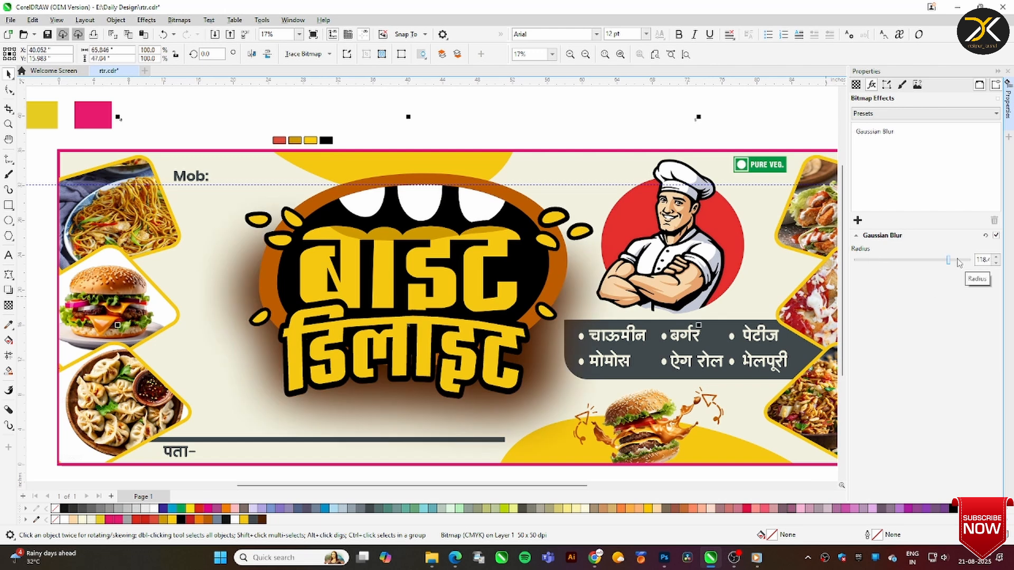
drag(963, 261, 960, 261)
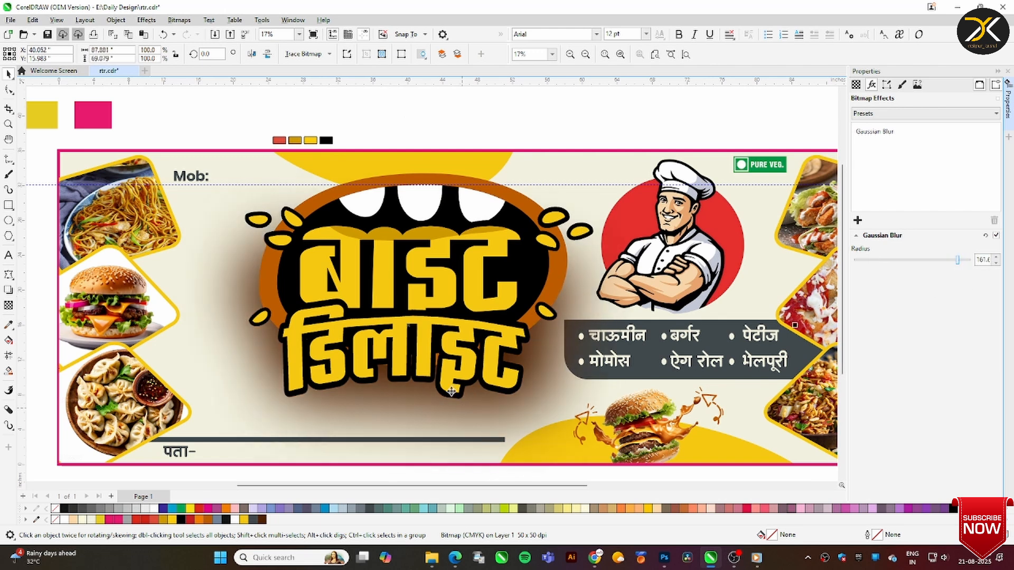
Crop the blurred shadow bitmap and scale it to about 34.8 by 20 inches beneath the logo's lower lettering
drag(452, 391, 437, 429)
click(9, 108)
drag(168, 160, 692, 429)
key(Return)
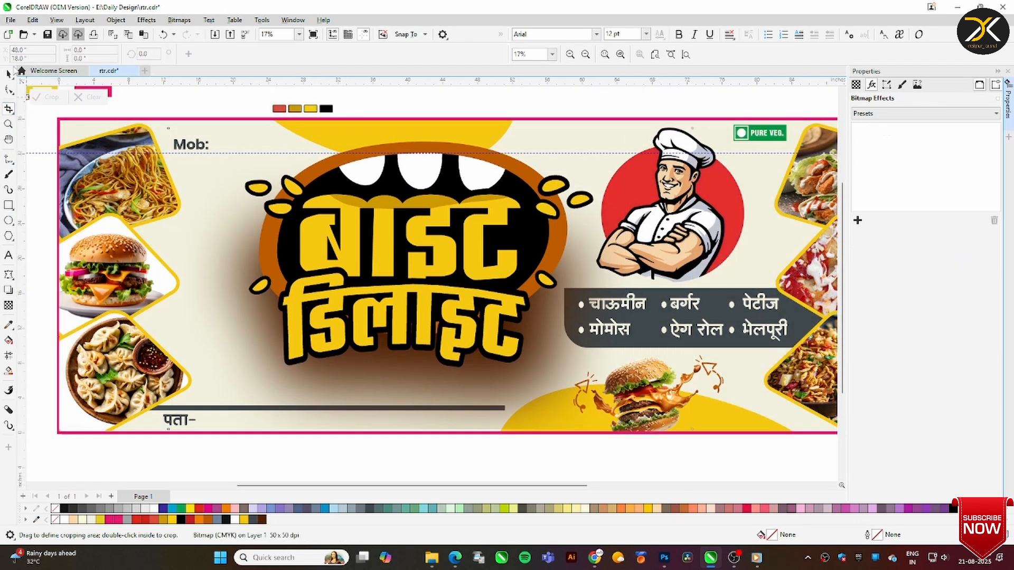
click(7, 74)
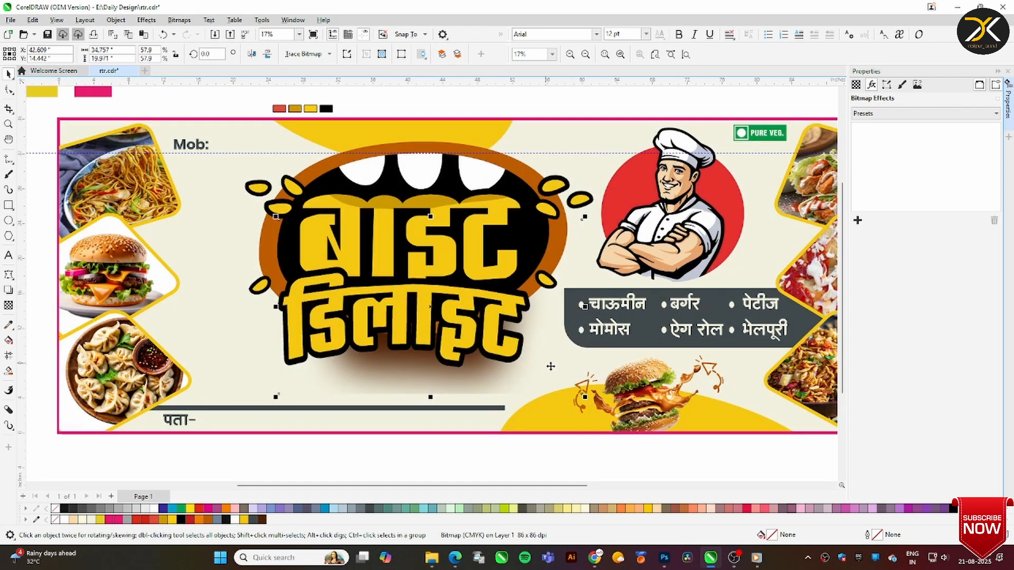
drag(254, 206, 610, 431)
key(F9)
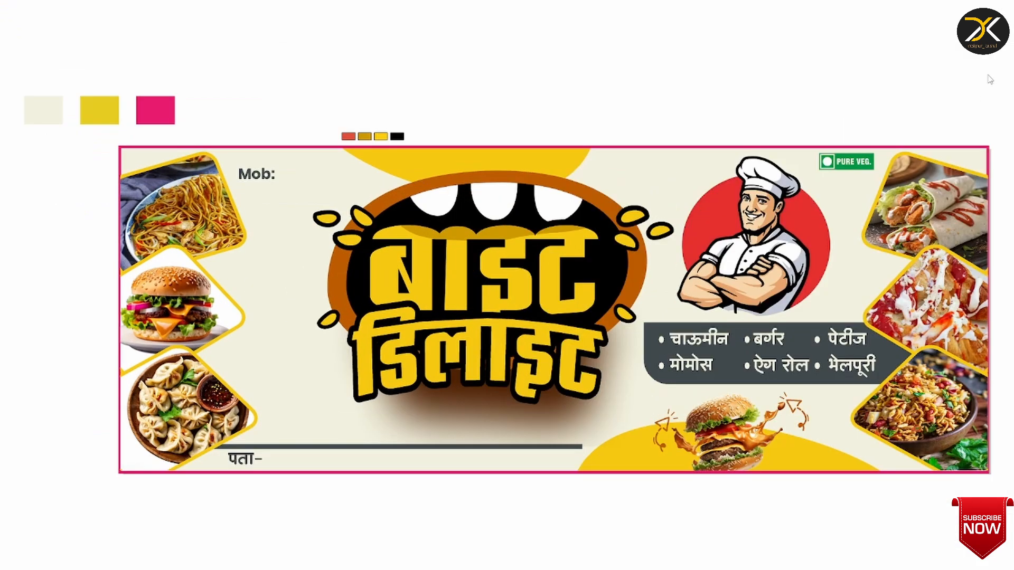
key(F9)
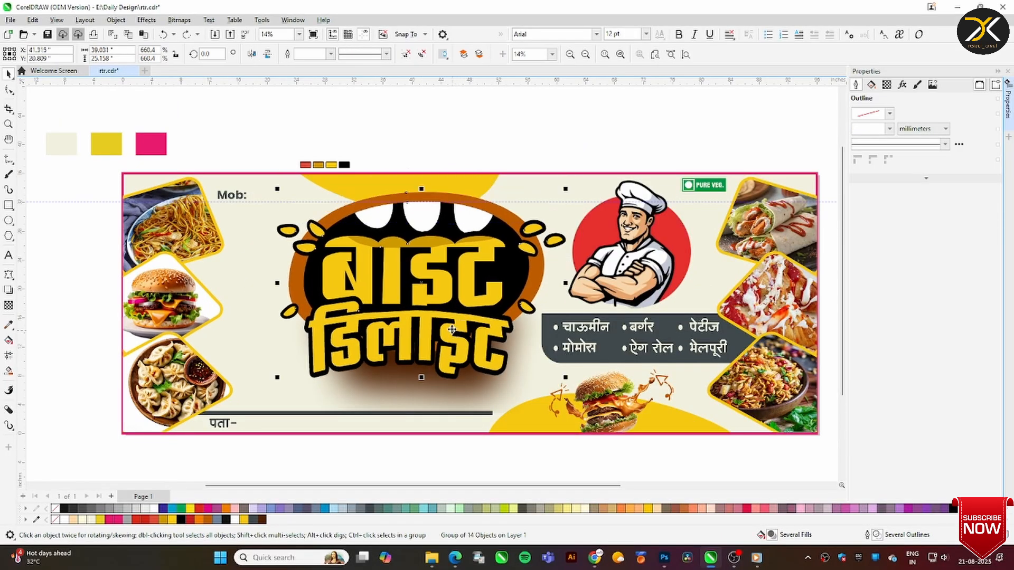
Place a cream-filled copy of the डिलाइट lettering without an outline over the original yellow letters
drag(457, 339, 458, 365)
key(ctrl+z)
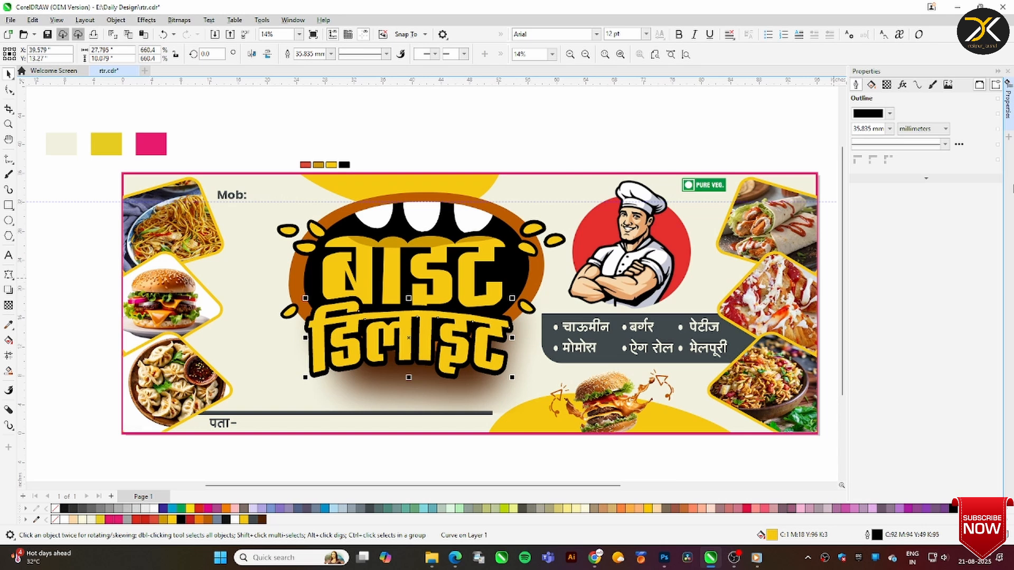
click(92, 521)
key(ctrl+shift+q)
Fade the cream डिलाइट copy upward with a vertical fountain transparency so the cream stays at the letters' bottoms
click(9, 124)
drag(267, 290, 680, 410)
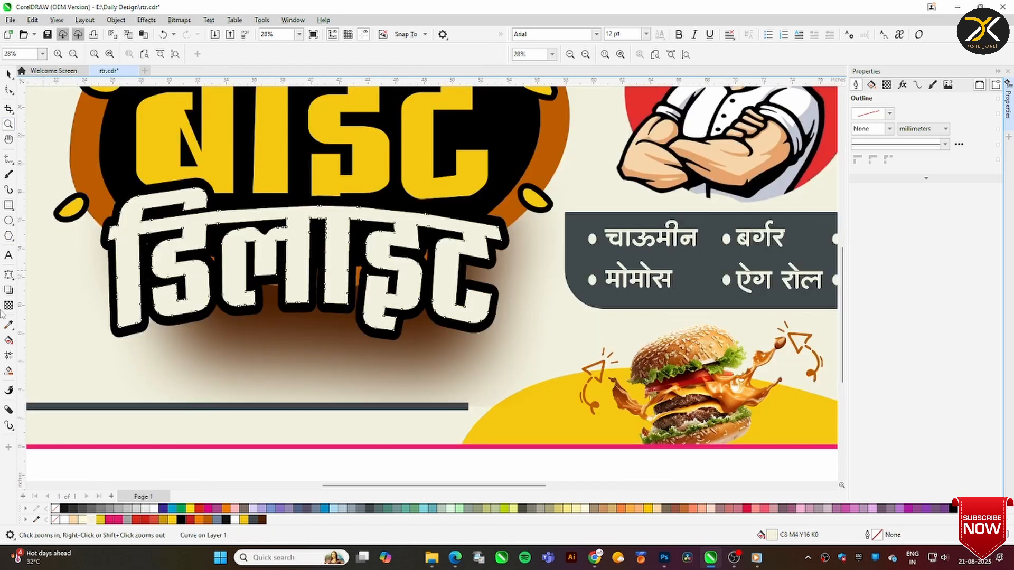
click(9, 305)
drag(292, 313, 292, 268)
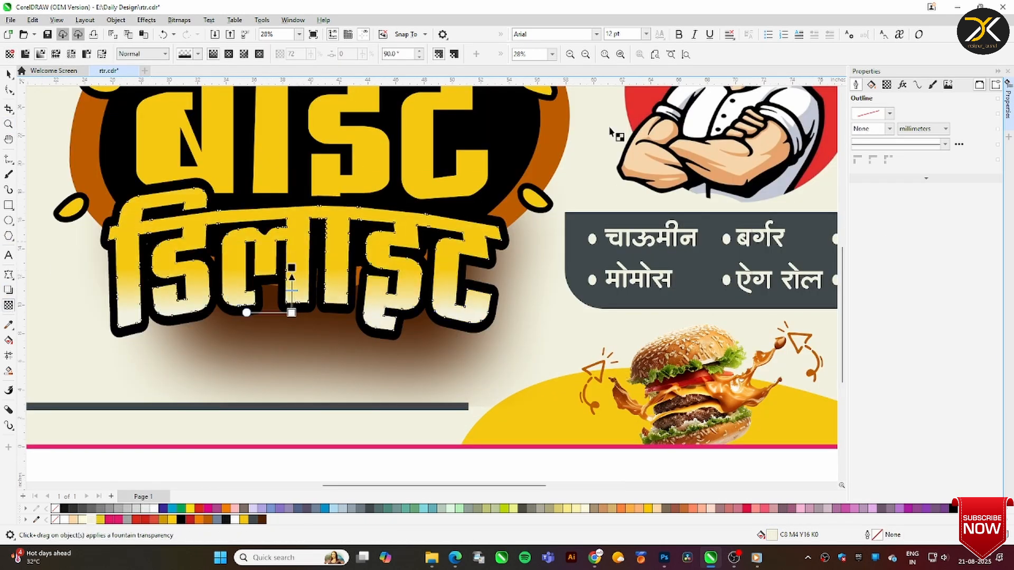
Convert the faded डिलाइट copy to a 200 dpi bitmap and apply the Plastic texture effect
click(9, 75)
click(179, 20)
click(191, 34)
key(Return)
click(179, 20)
mouse_move(146, 22)
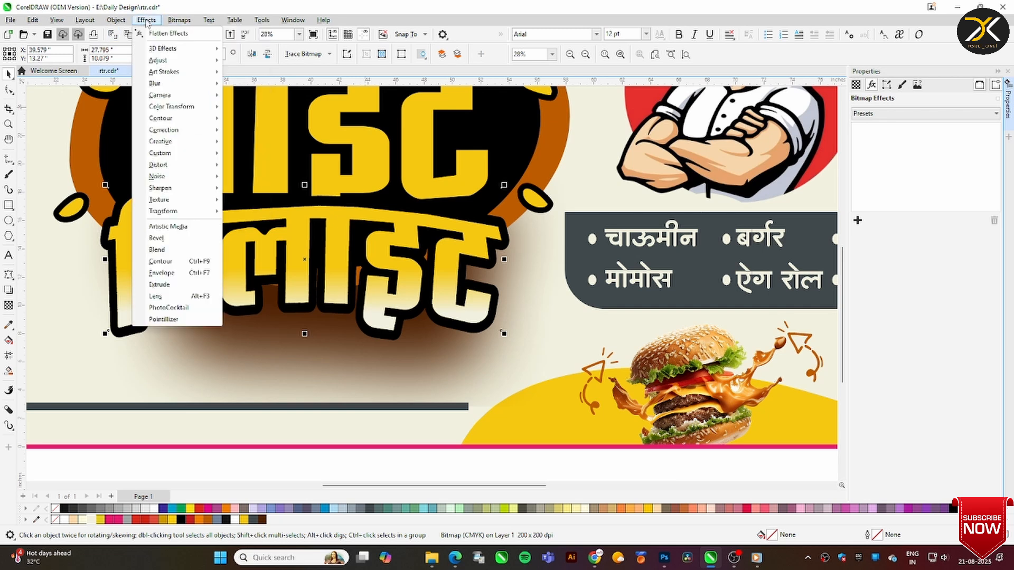
mouse_move(163, 203)
click(236, 269)
Set the डिलाइट lettering's Plastic effect to highlight 91, depth 94 and smoothness 72
click(9, 124)
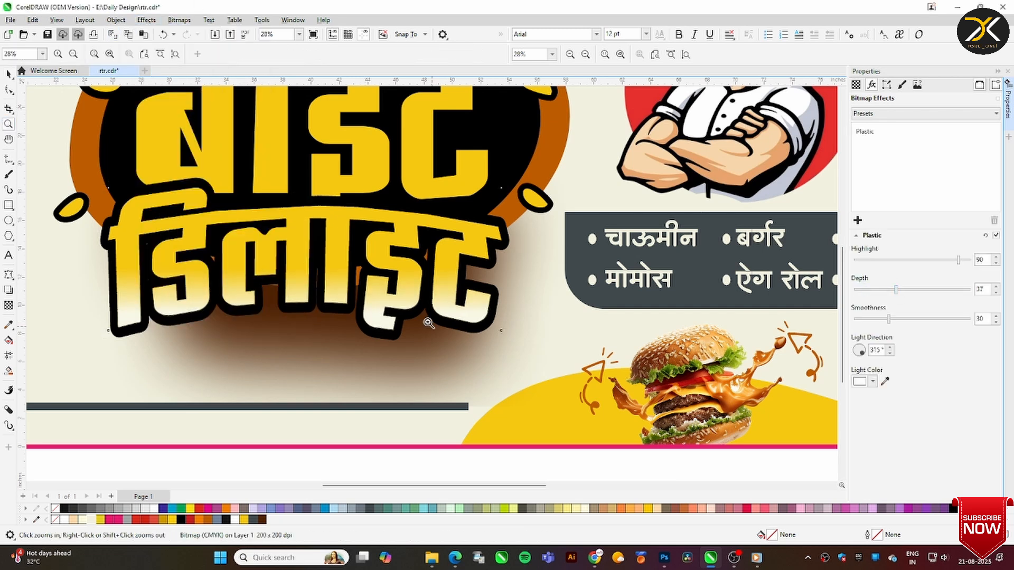
drag(366, 315, 404, 333)
click(963, 290)
click(949, 320)
click(938, 320)
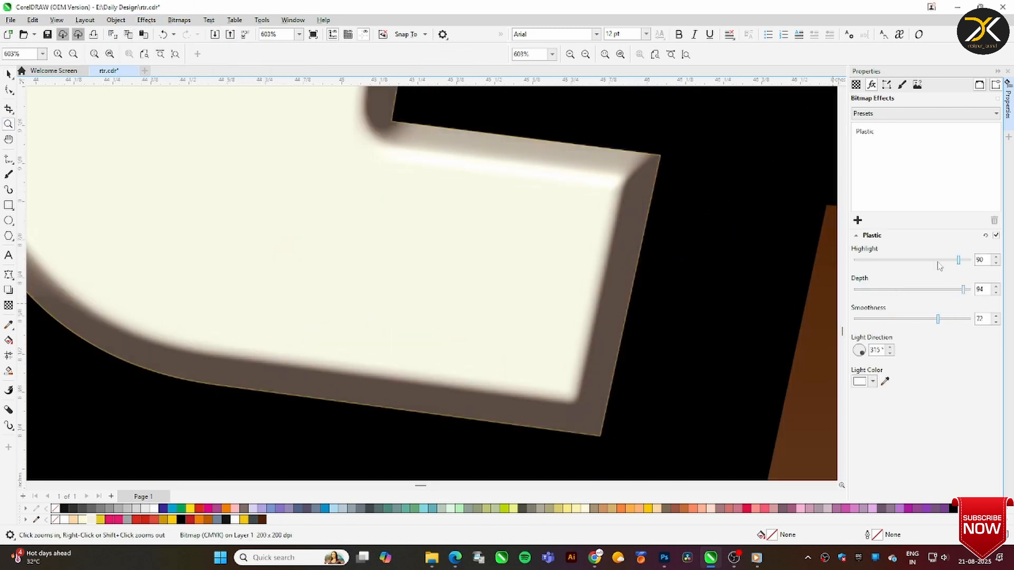
click(937, 261)
click(961, 261)
Place a cream-filled copy of the बाइट lettering without an outline over the original yellow letters
scroll(536, 245, down, 5)
drag(645, 95, 326, 148)
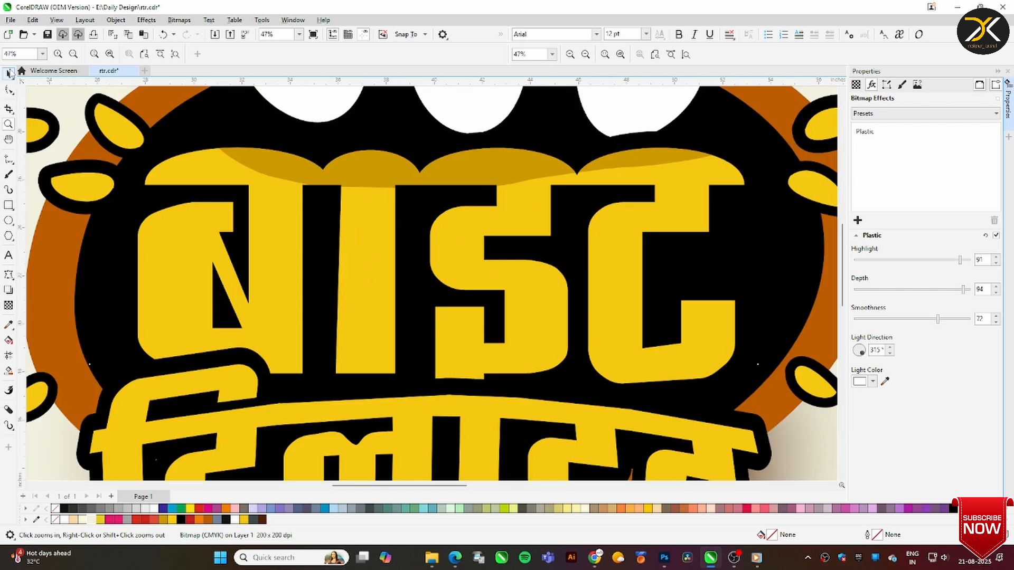
click(8, 75)
drag(276, 215, 279, 265)
key(ctrl+z)
click(91, 519)
right_click(91, 519)
right_click(55, 509)
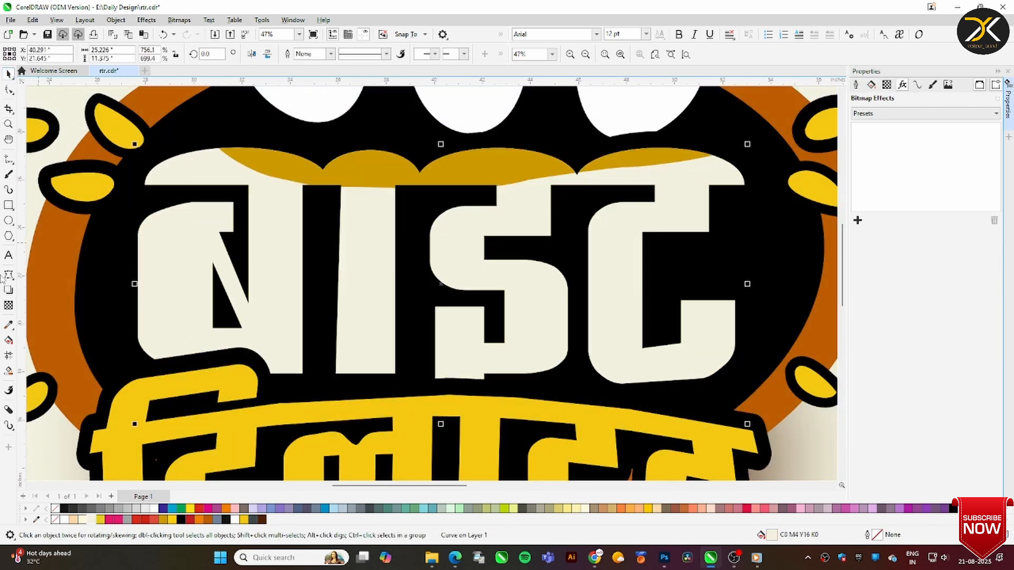
Fade the cream बाइट copy upward with a vertical fountain transparency ending in the lower part of the letters
click(9, 305)
drag(451, 364, 464, 168)
drag(451, 168, 451, 299)
Convert the faded बाइट copy to a 200 dpi CMYK bitmap and apply the Plastic texture effect
click(179, 20)
click(197, 33)
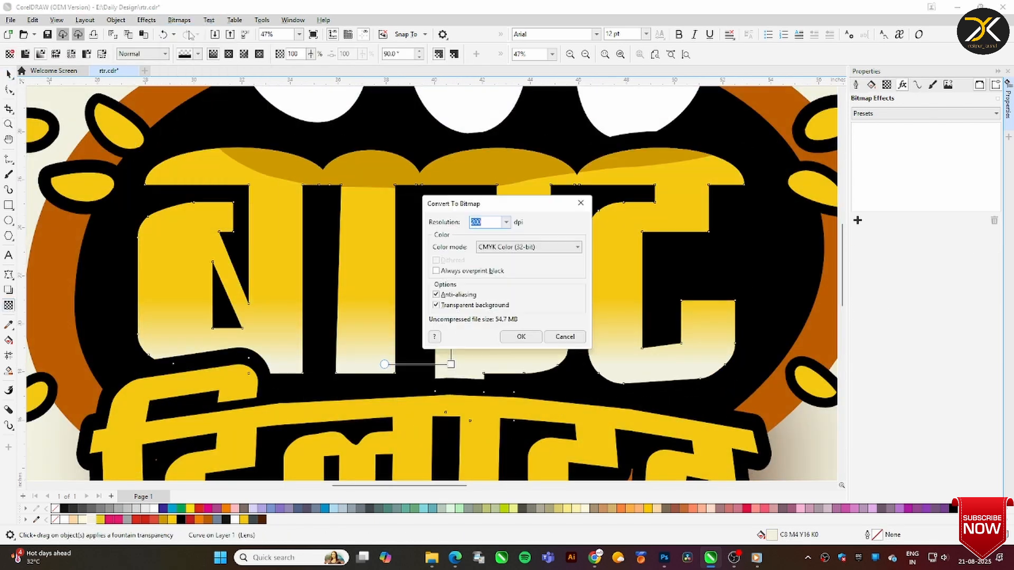
click(521, 337)
click(146, 20)
mouse_move(159, 200)
click(267, 268)
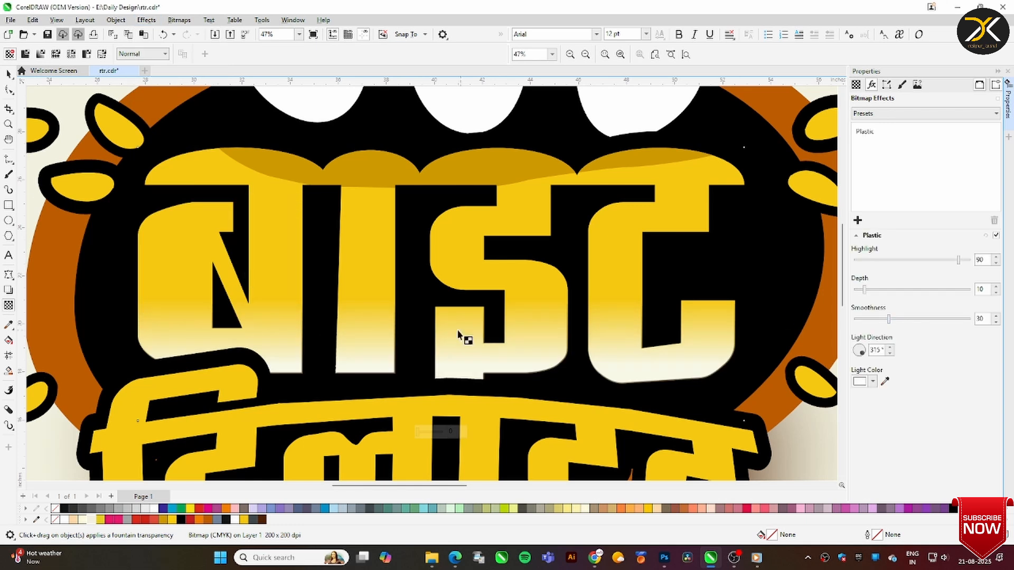
Set the बाइट lettering's Plastic effect to highlight 92, depth 90 and smoothness 95
key(z)
drag(577, 340, 747, 402)
click(952, 289)
click(963, 319)
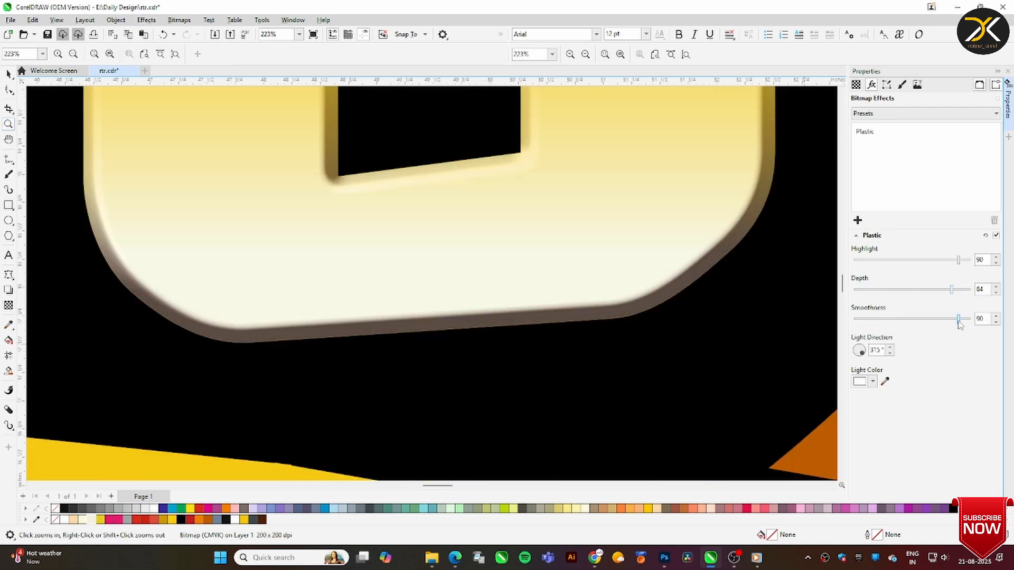
click(950, 260)
click(958, 289)
click(962, 260)
drag(520, 232, 364, 316)
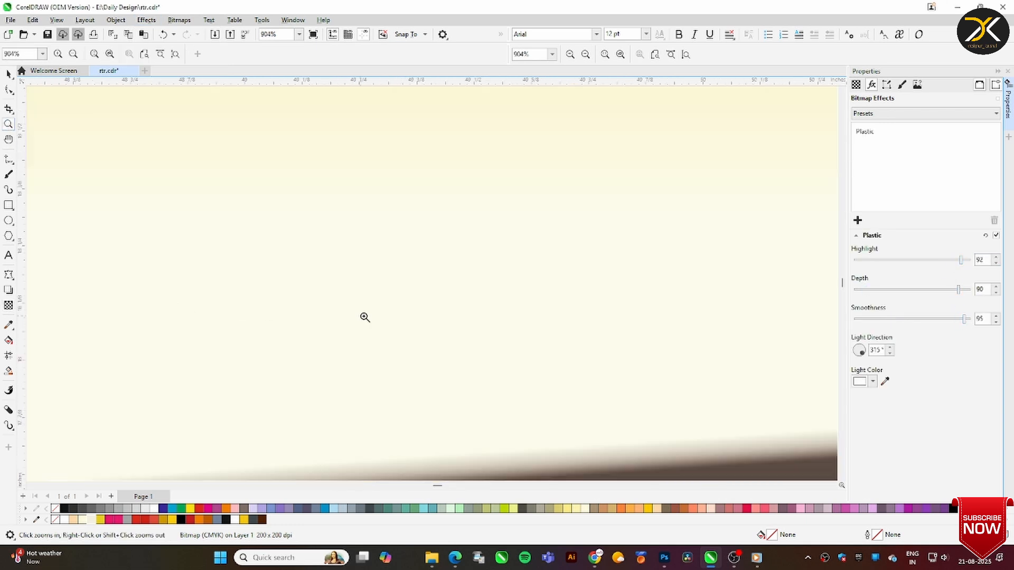
Move the four small colour swatches beneath the larger palette swatches outside the banner's upper left corner
key(F4)
click(8, 75)
click(273, 123)
drag(273, 123, 356, 172)
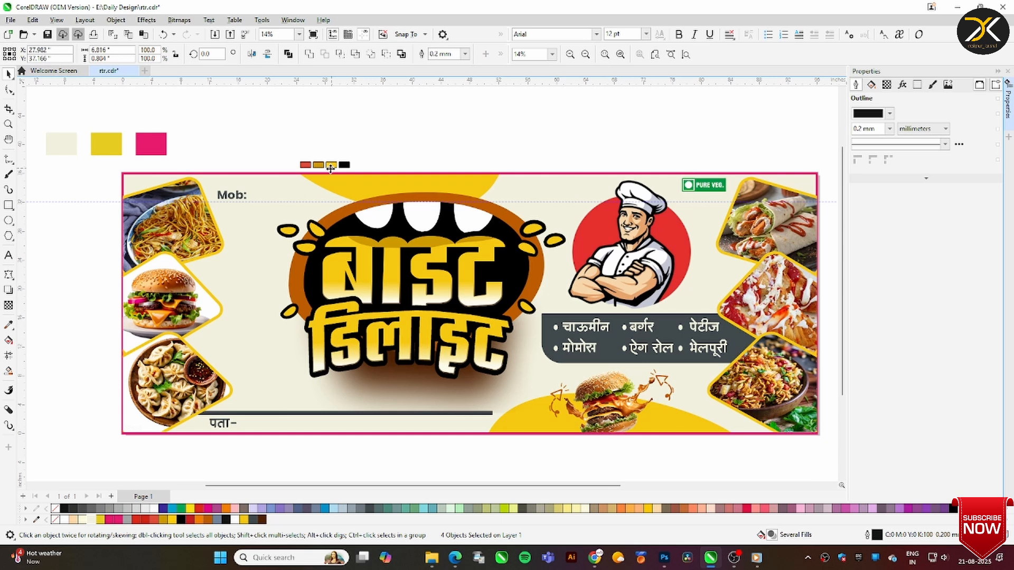
click(291, 142)
Try nudging the selected logo slightly on the banner
drag(297, 158, 601, 394)
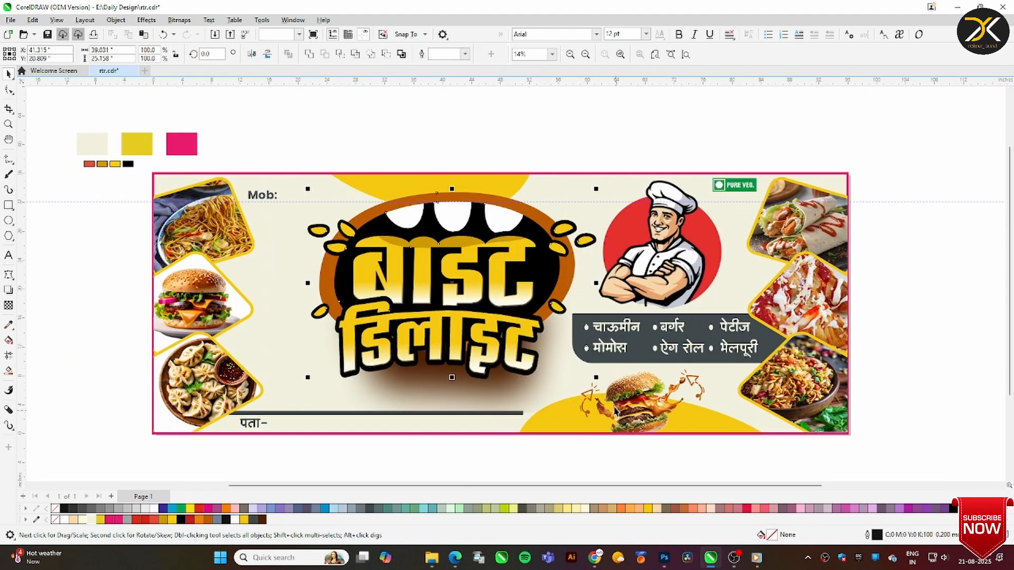
drag(537, 361, 538, 366)
key(ctrl+z)
Try grouping the dark menu panel with its food item text
drag(911, 299, 571, 366)
key(ctrl+g)
drag(905, 148, 706, 451)
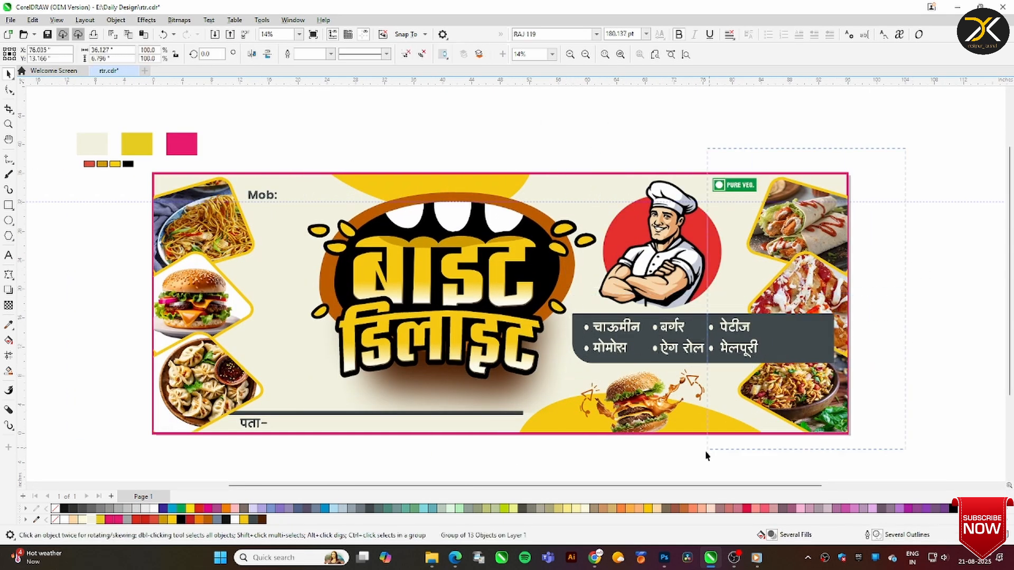
key(ctrl+z)
Shift the whole logo and its shadow left, enlarging the selection slightly to about 41.5 by 30.9 inches
drag(272, 138, 610, 430)
drag(534, 344, 509, 343)
drag(585, 189, 588, 187)
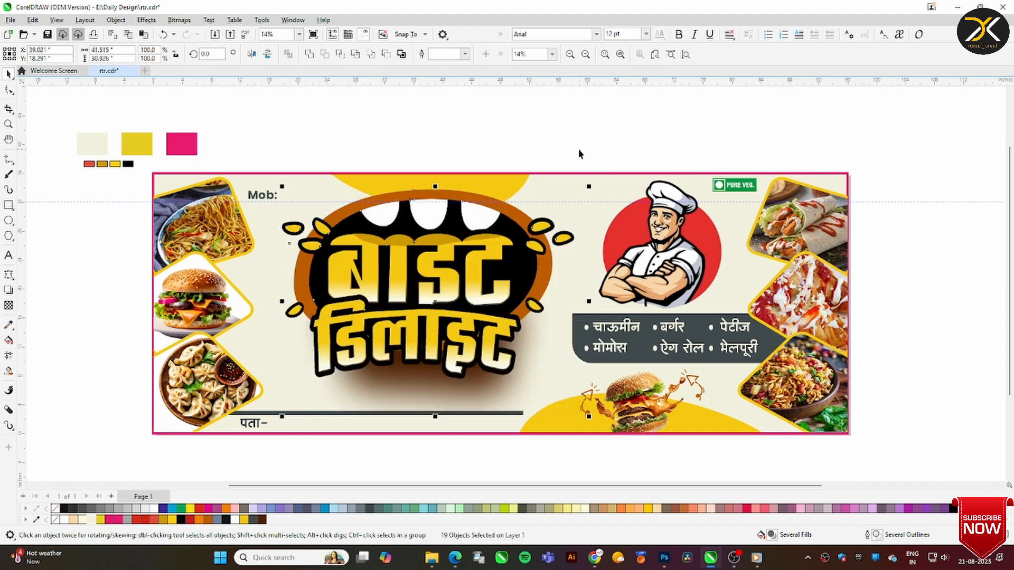
click(579, 154)
key(F4)
key(F7)
key(F9)
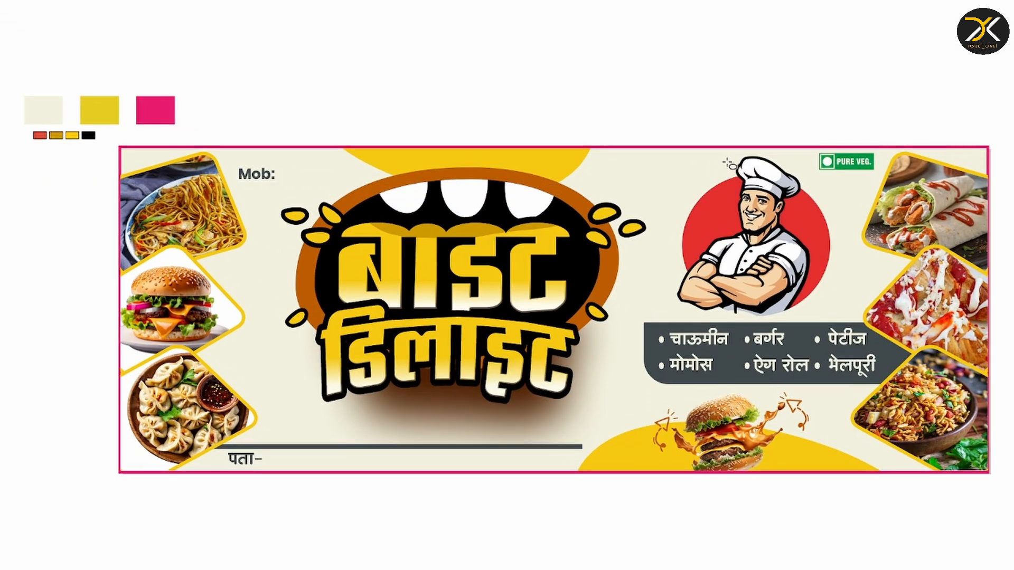
key(F9)
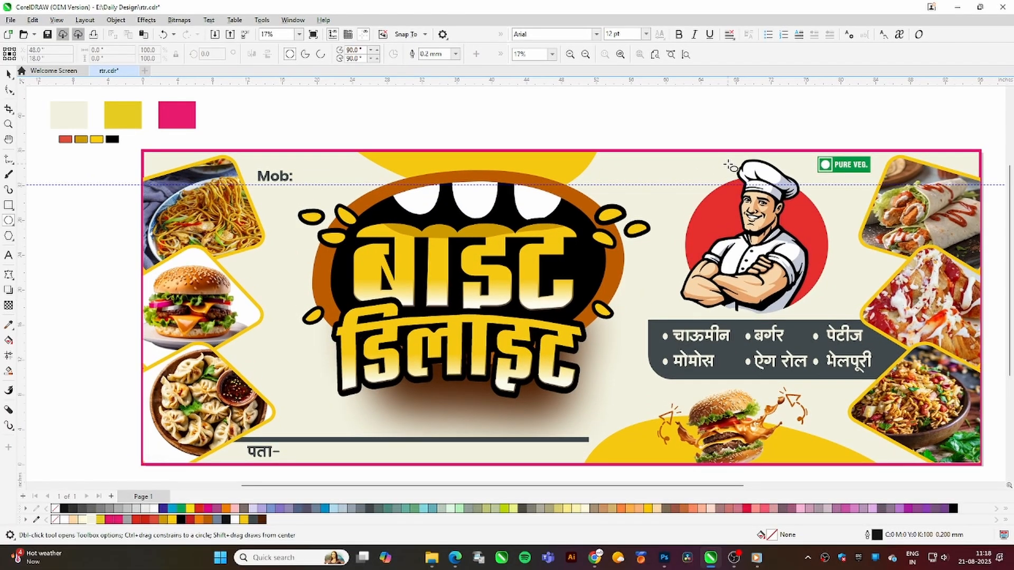